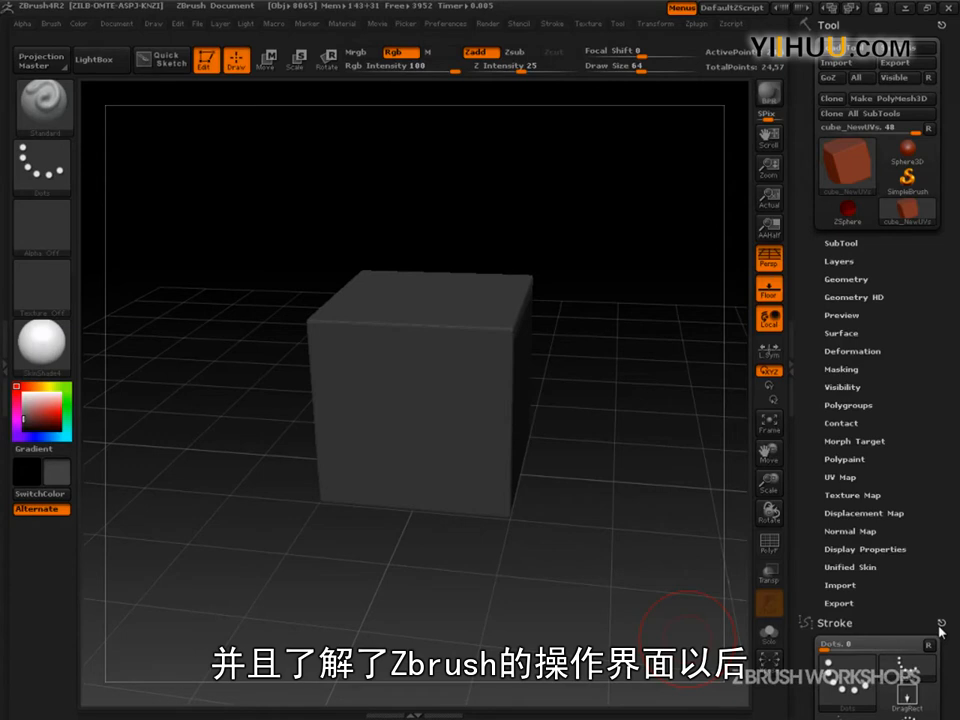
# - Close the Stroke palette and load the DefaultDynaWax64.ZPR project without saving changes to the current one
pyautogui.click(941, 624)
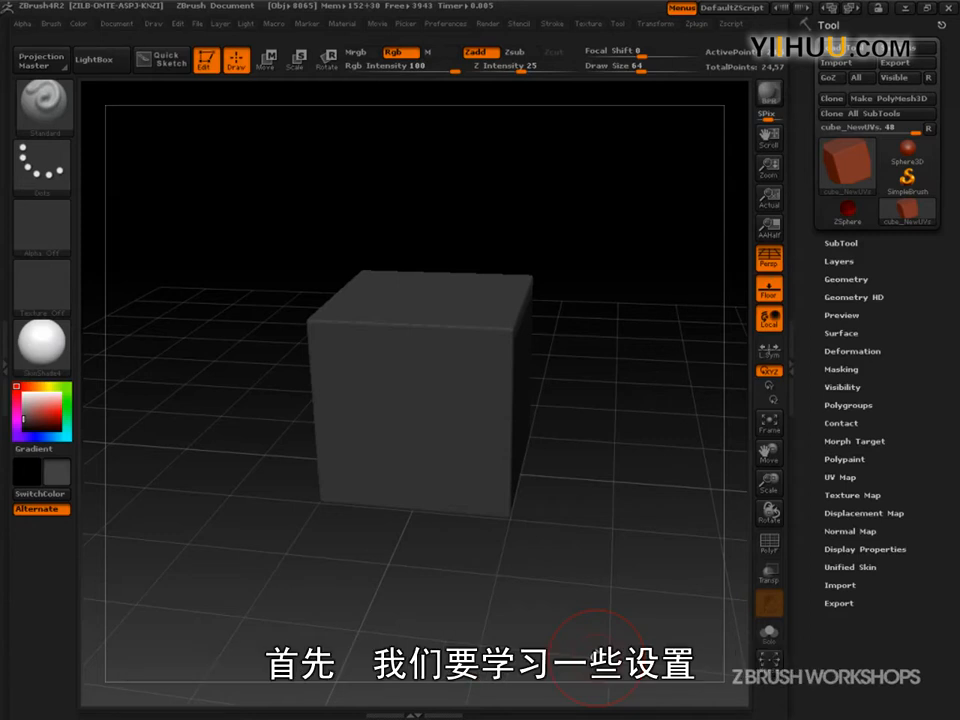
pyautogui.click(94, 59)
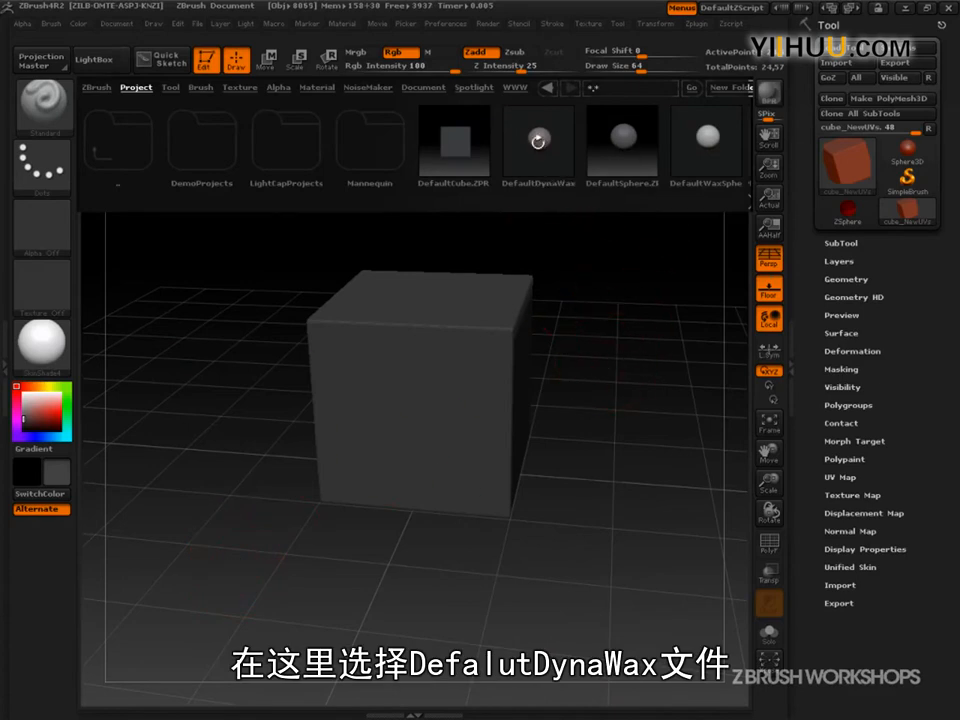
pyautogui.doubleClick(538, 140)
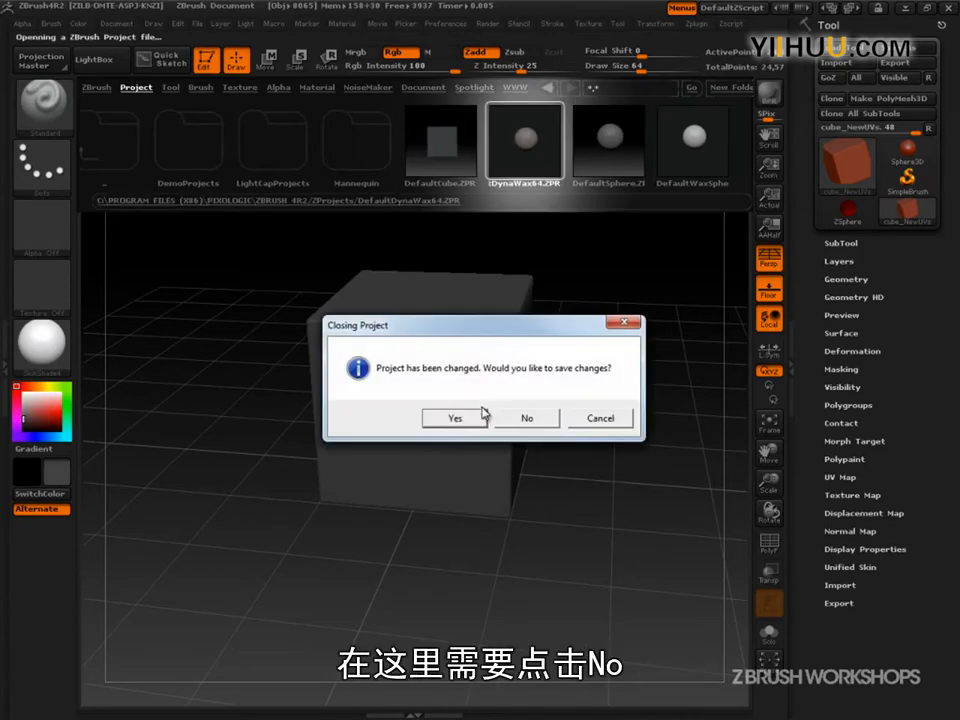
pyautogui.click(527, 420)
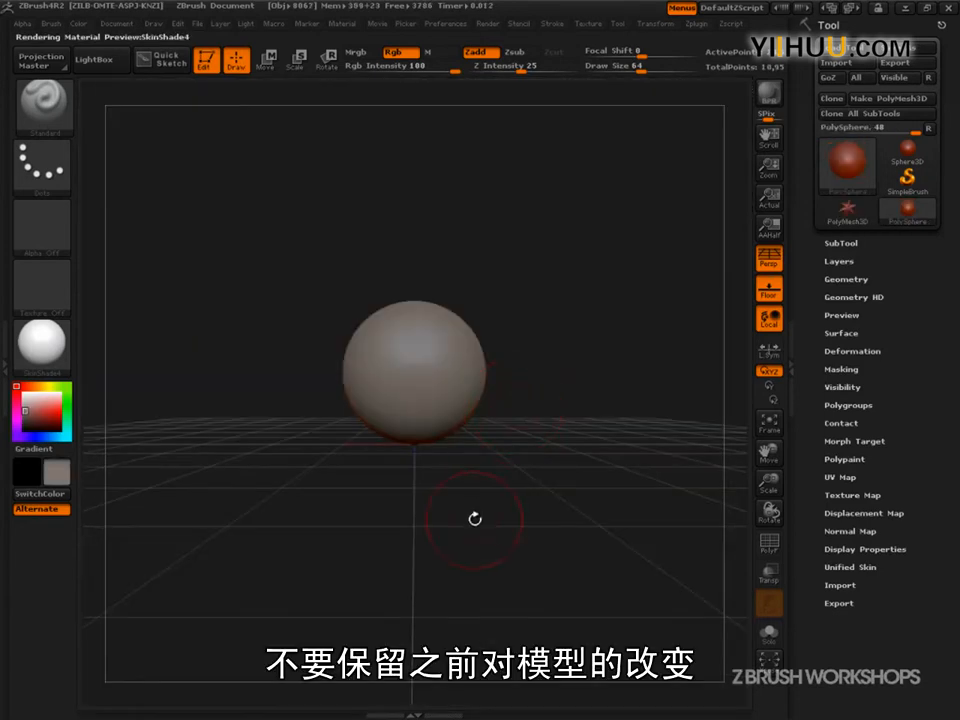
pyautogui.moveTo(589, 520)
pyautogui.mouseDown()
pyautogui.moveTo(576, 529)
pyautogui.moveTo(610, 540)
pyautogui.moveTo(642, 582)
pyautogui.mouseUp()
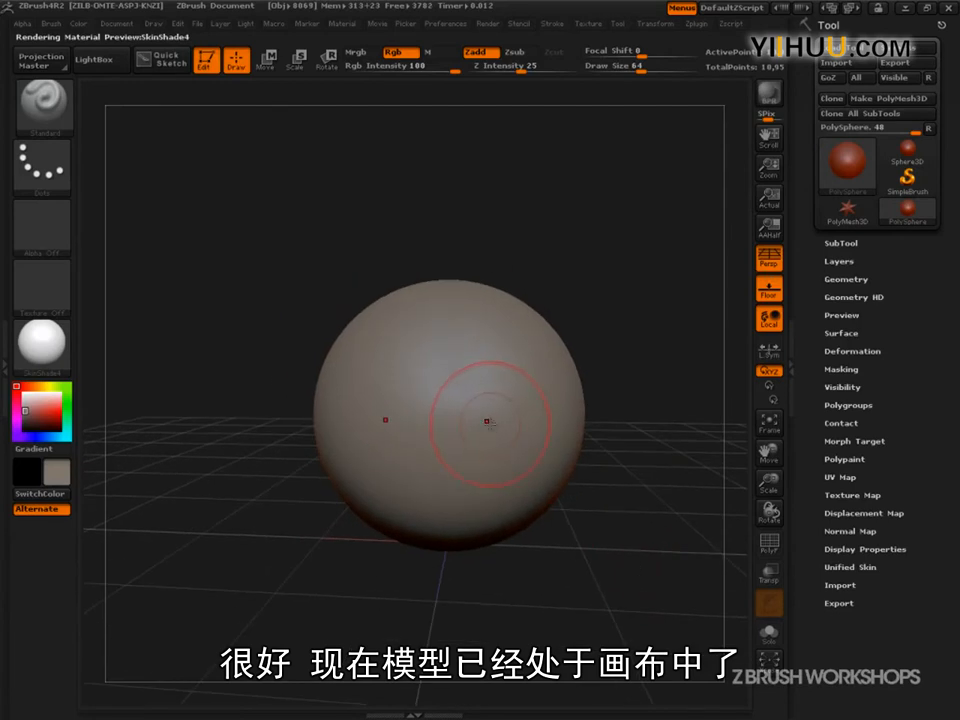
pyautogui.hotkey('ctrl', 'shift')
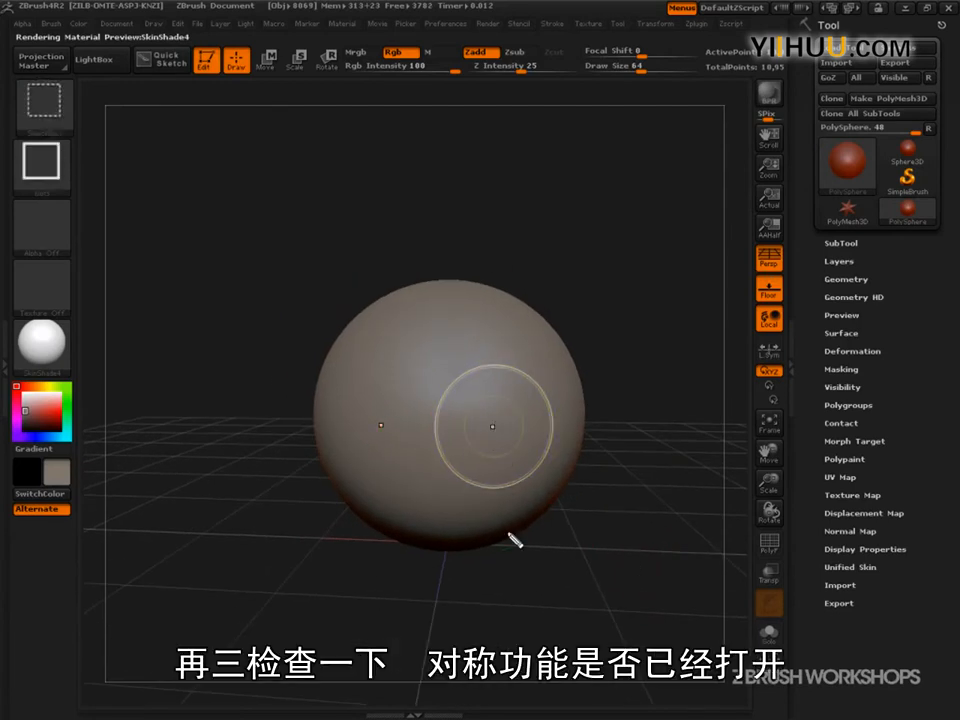
pyautogui.moveTo(494, 416); pyautogui.dragTo(484, 408)
pyautogui.moveTo(387, 407); pyautogui.dragTo(390, 406)
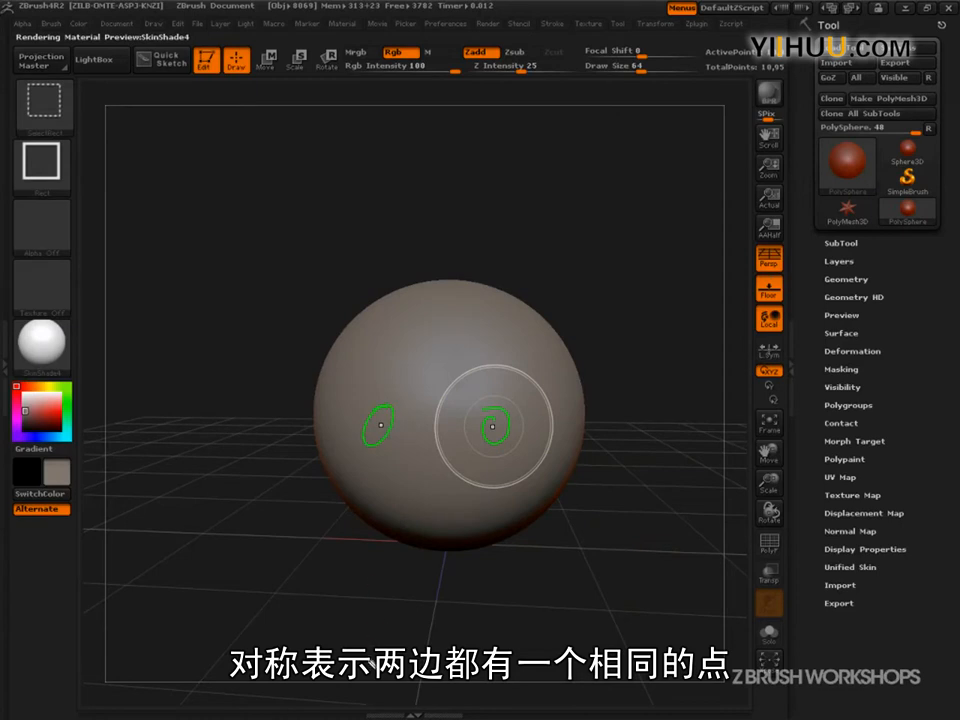
pyautogui.moveTo(133, 530); pyautogui.dragTo(790, 553)
pyautogui.moveTo(535, 458); pyautogui.dragTo(668, 698)
pyautogui.moveTo(617, 414); pyautogui.dragTo(760, 645)
pyautogui.moveTo(452, 504); pyautogui.dragTo(416, 703)
pyautogui.moveTo(366, 466); pyautogui.dragTo(180, 705)
pyautogui.moveTo(71, 634); pyautogui.dragTo(334, 440)
pyautogui.moveTo(78, 564); pyautogui.dragTo(279, 422)
pyautogui.moveTo(118, 490)
pyautogui.mouseDown()
pyautogui.moveTo(189, 499)
pyautogui.moveTo(585, 497)
pyautogui.mouseUp()
pyautogui.moveTo(130, 588); pyautogui.dragTo(672, 592)
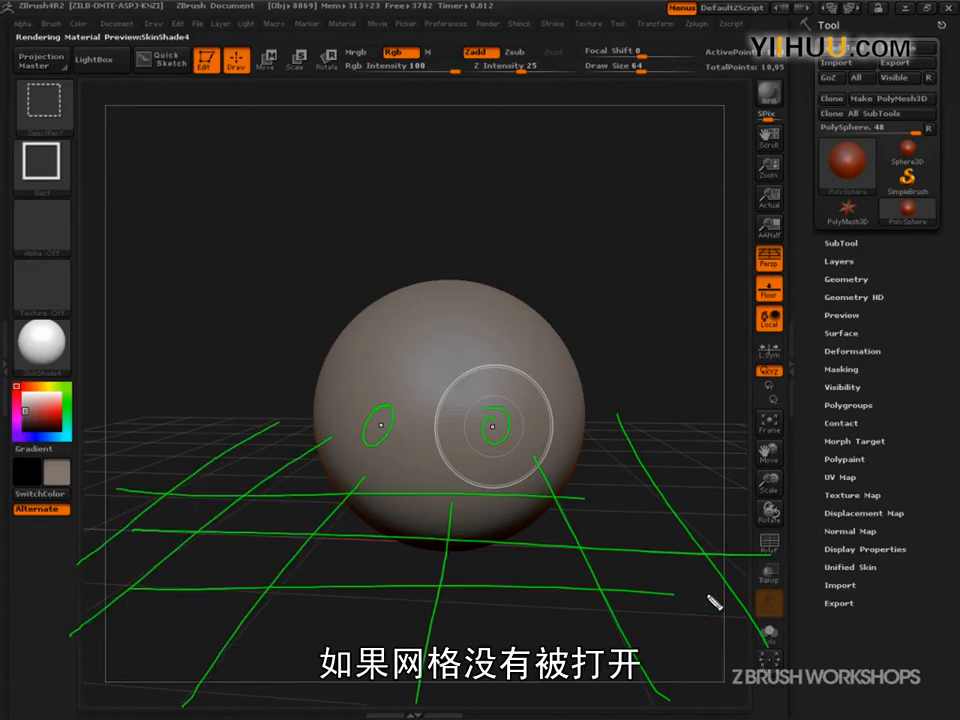
pyautogui.moveTo(665, 512)
pyautogui.mouseDown()
pyautogui.moveTo(624, 410)
pyautogui.moveTo(728, 289)
pyautogui.moveTo(748, 285)
pyautogui.moveTo(720, 305)
pyautogui.mouseUp()
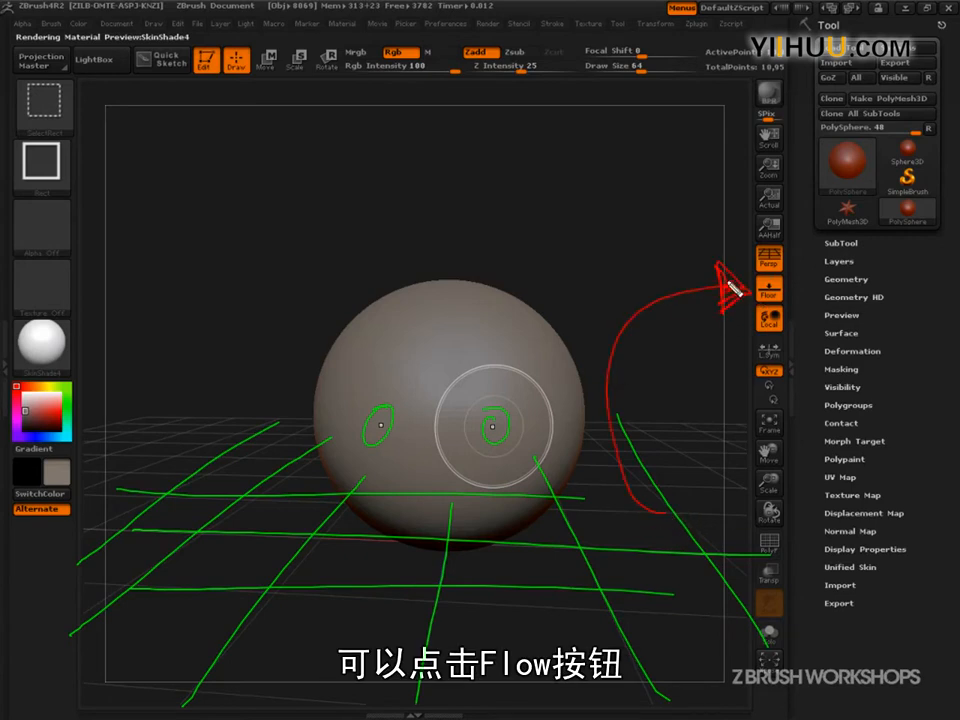
pyautogui.moveTo(748, 262); pyautogui.dragTo(740, 302)
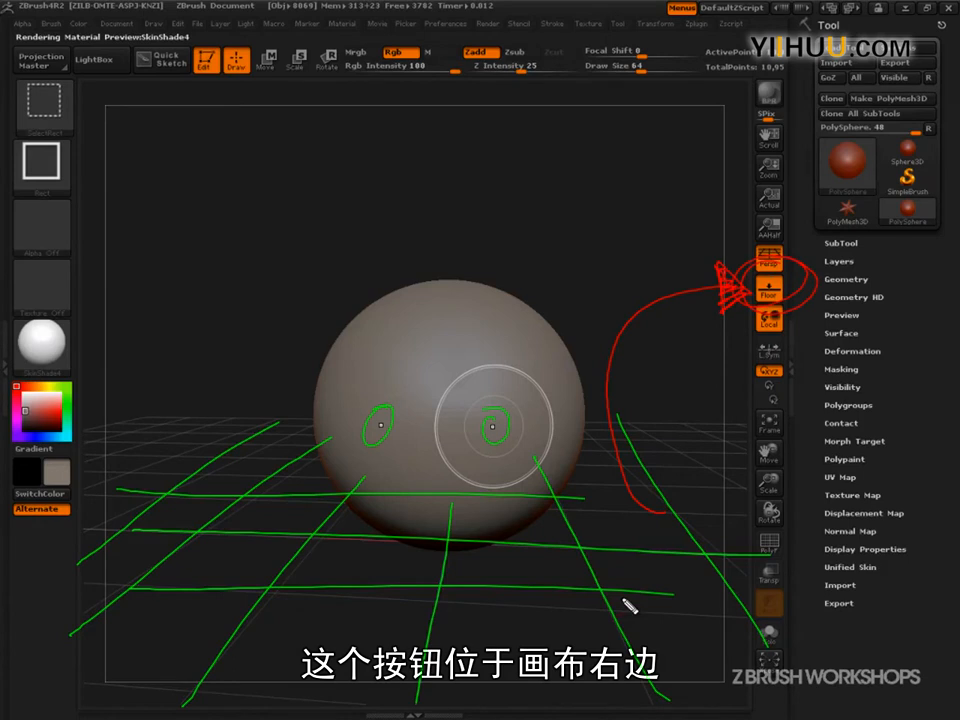
pyautogui.press('Escape')
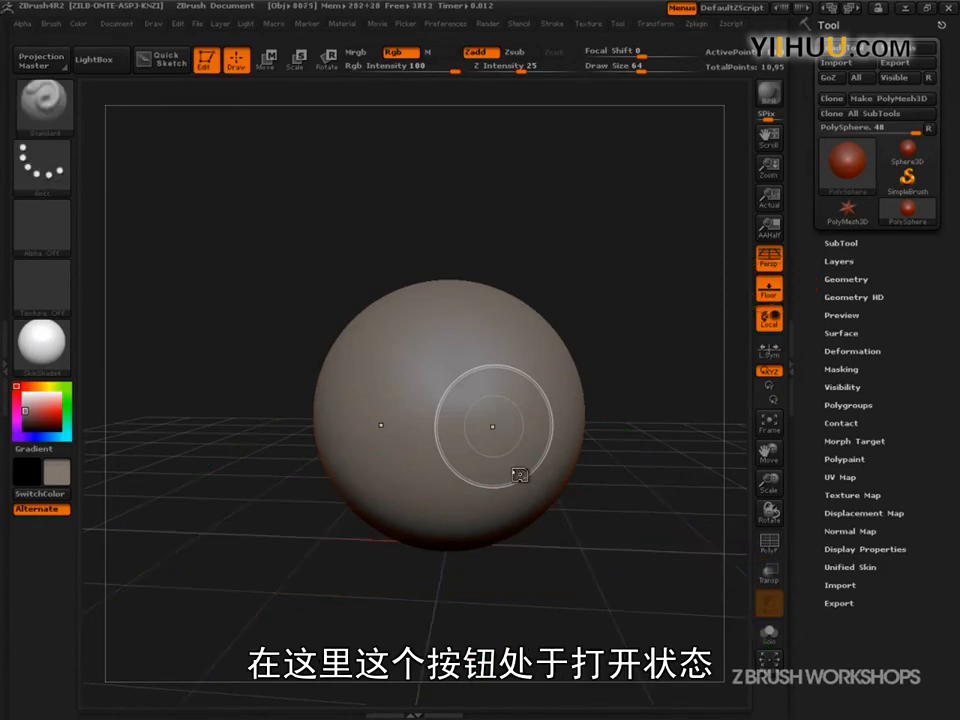
# - Choose the Move sculpting brush and increase its Draw Size to 118
pyautogui.moveTo(622, 531)
pyautogui.mouseDown()
pyautogui.moveTo(583, 478)
pyautogui.moveTo(561, 516)
pyautogui.moveTo(550, 500)
pyautogui.mouseUp()
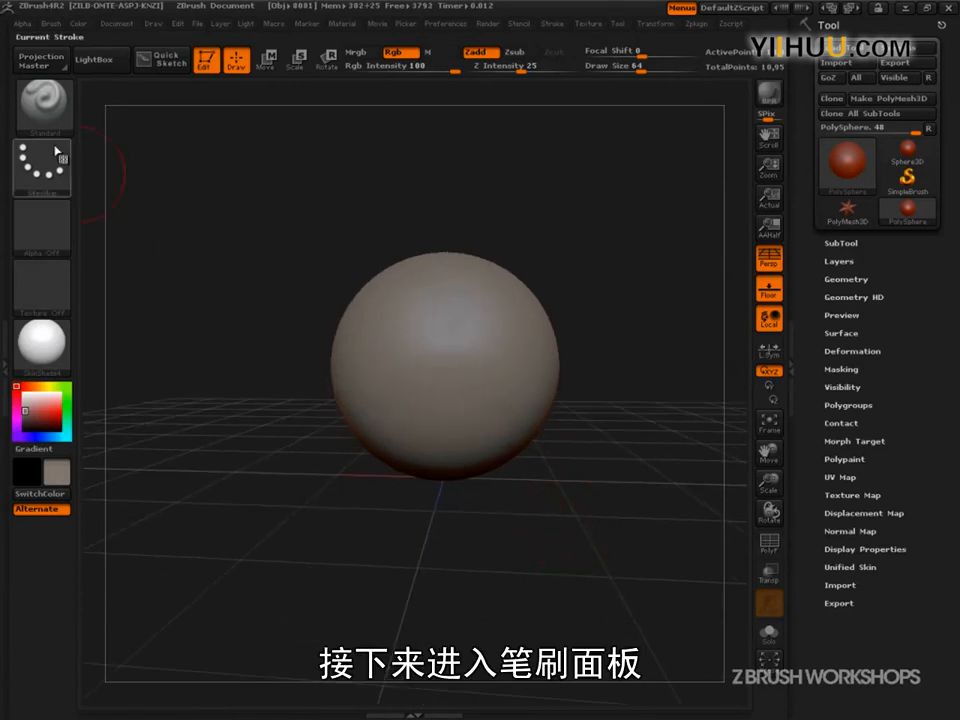
pyautogui.click(42, 84)
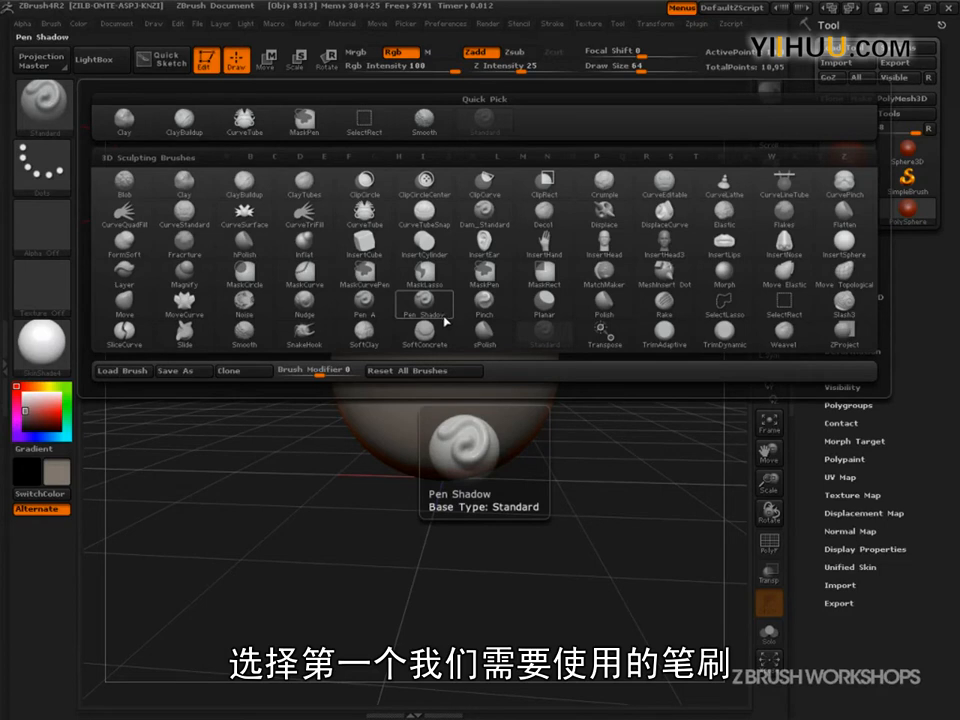
pyautogui.click(131, 311)
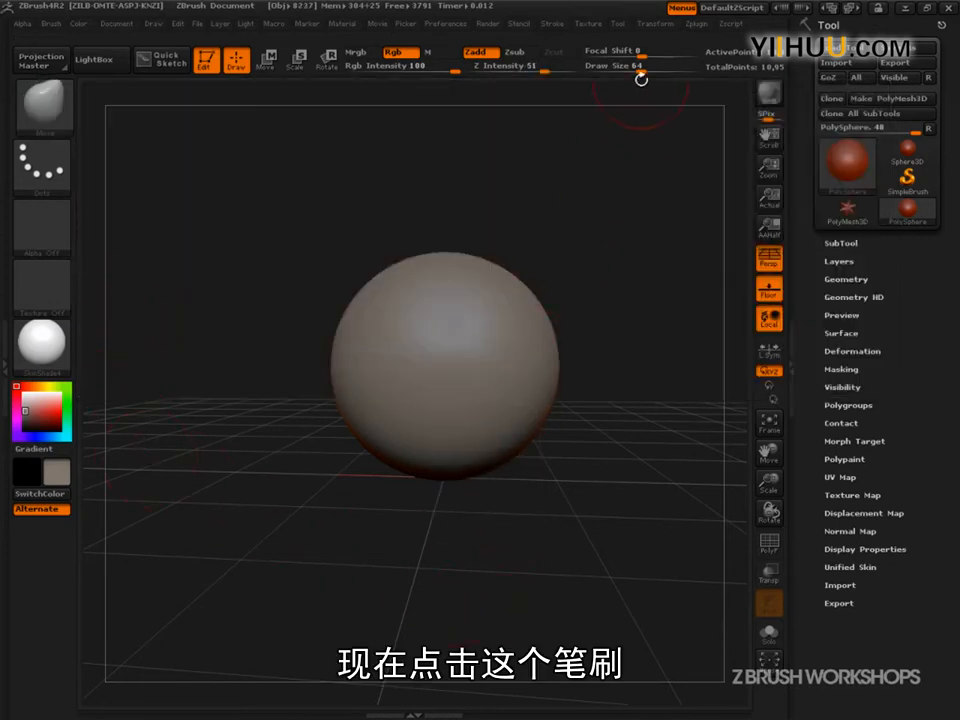
pyautogui.moveTo(643, 69); pyautogui.dragTo(660, 72)
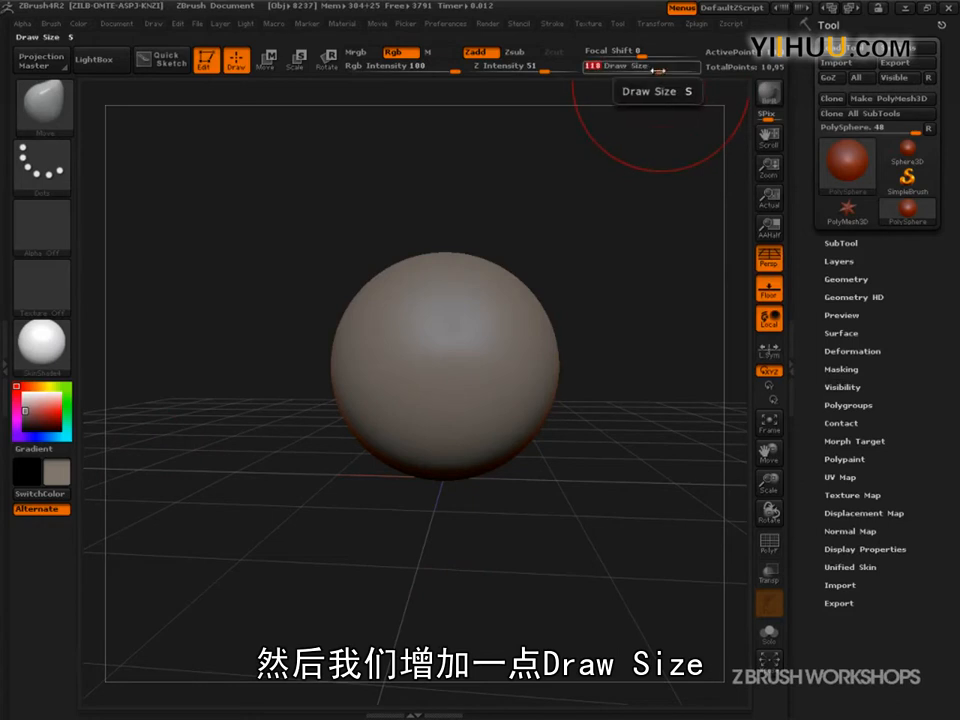
pyautogui.press('ctrl')
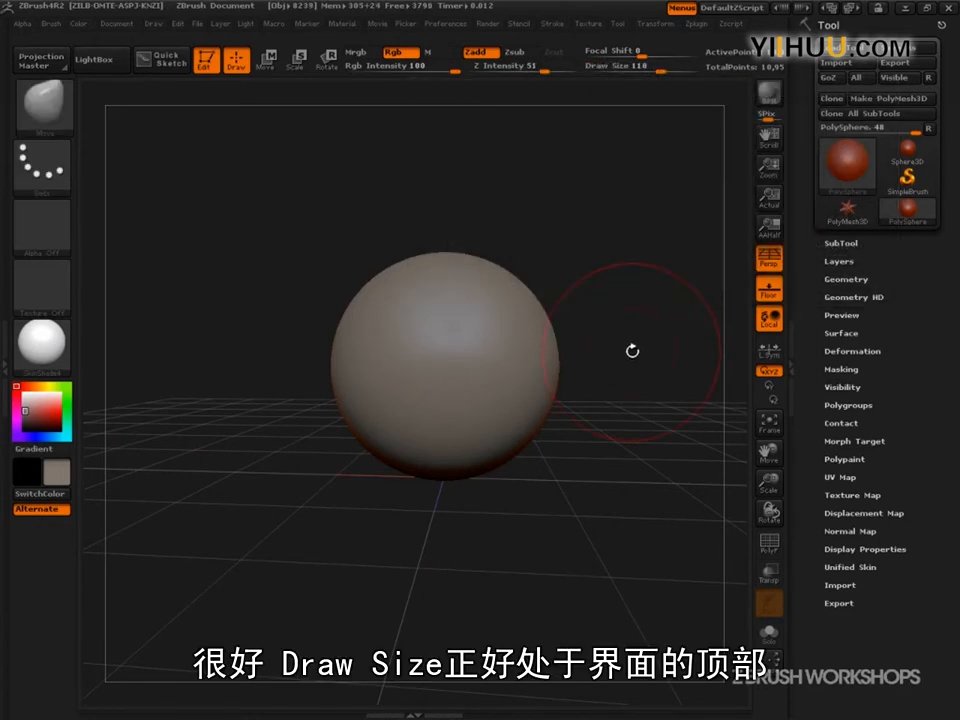
pyautogui.hotkey('ctrl', 'shift')
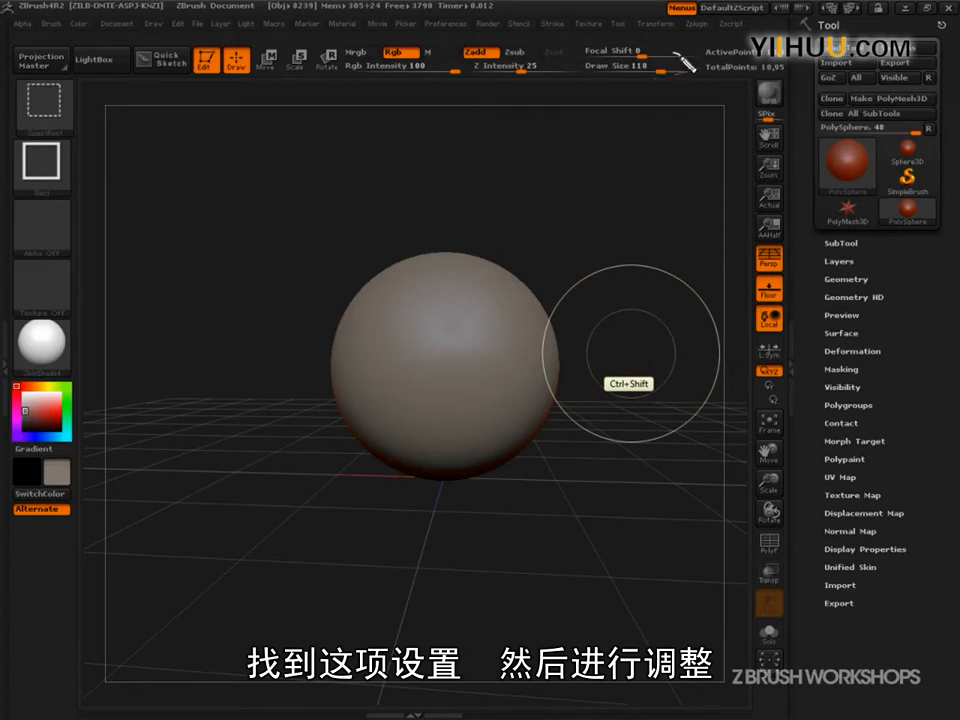
pyautogui.moveTo(626, 177)
pyautogui.mouseDown()
pyautogui.moveTo(636, 82)
pyautogui.moveTo(628, 88)
pyautogui.mouseUp()
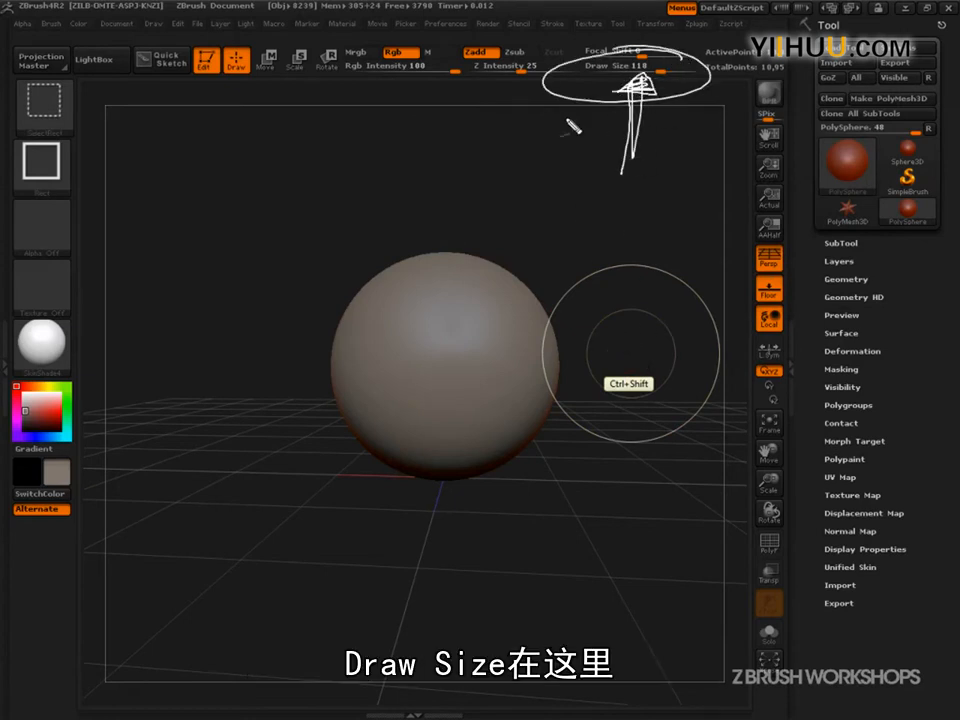
pyautogui.moveTo(572, 44)
pyautogui.mouseDown()
pyautogui.moveTo(398, 44)
pyautogui.moveTo(480, 113)
pyautogui.moveTo(575, 55)
pyautogui.mouseUp()
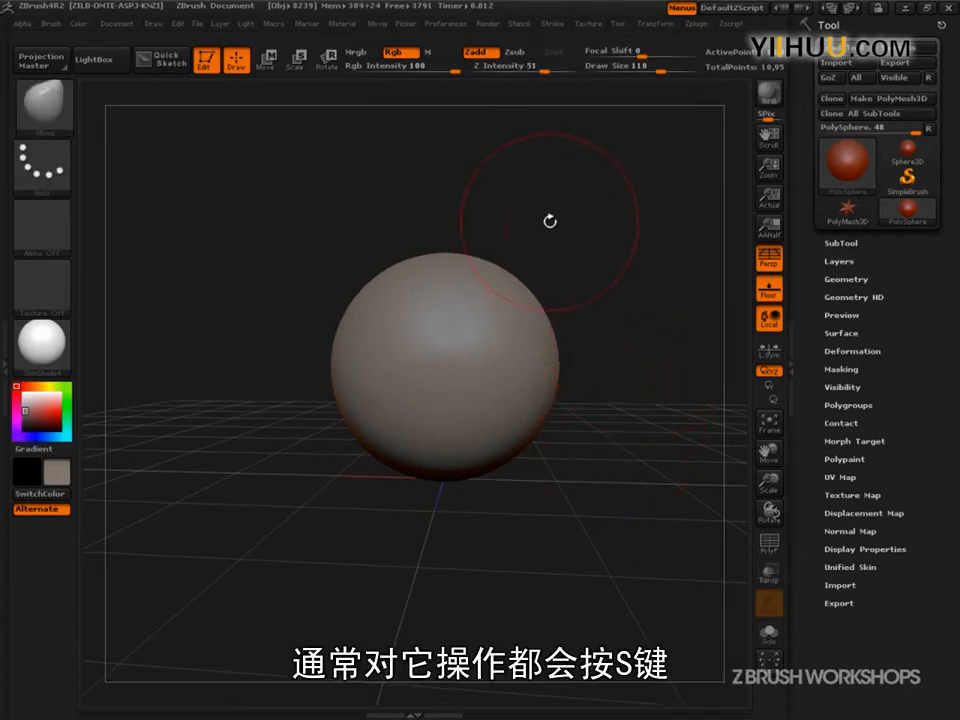
# - Set the Move brush's Draw Size to 125
pyautogui.press('s')
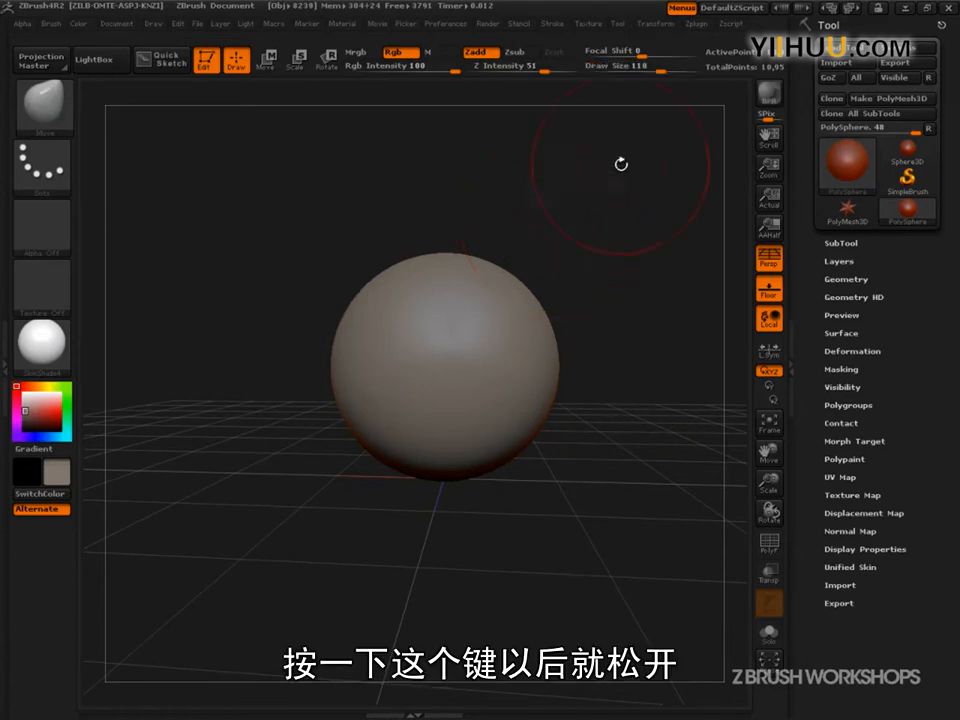
pyautogui.press('s')
pyautogui.moveTo(572, 255); pyautogui.dragTo(571, 255)
pyautogui.press('s')
pyautogui.press('s')
pyautogui.press('s')
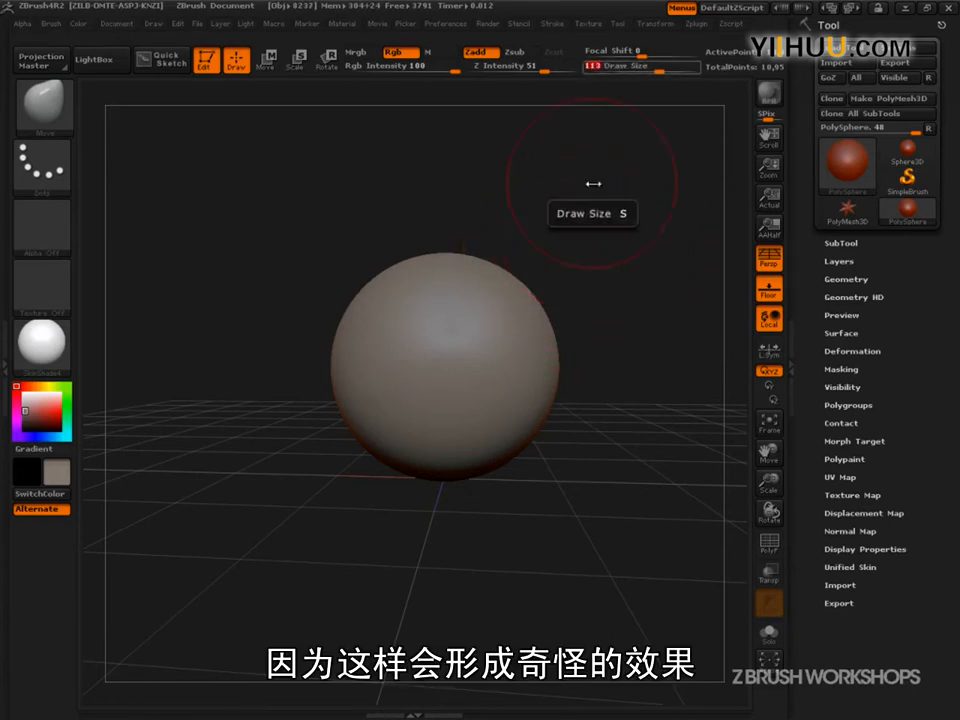
pyautogui.press('s')
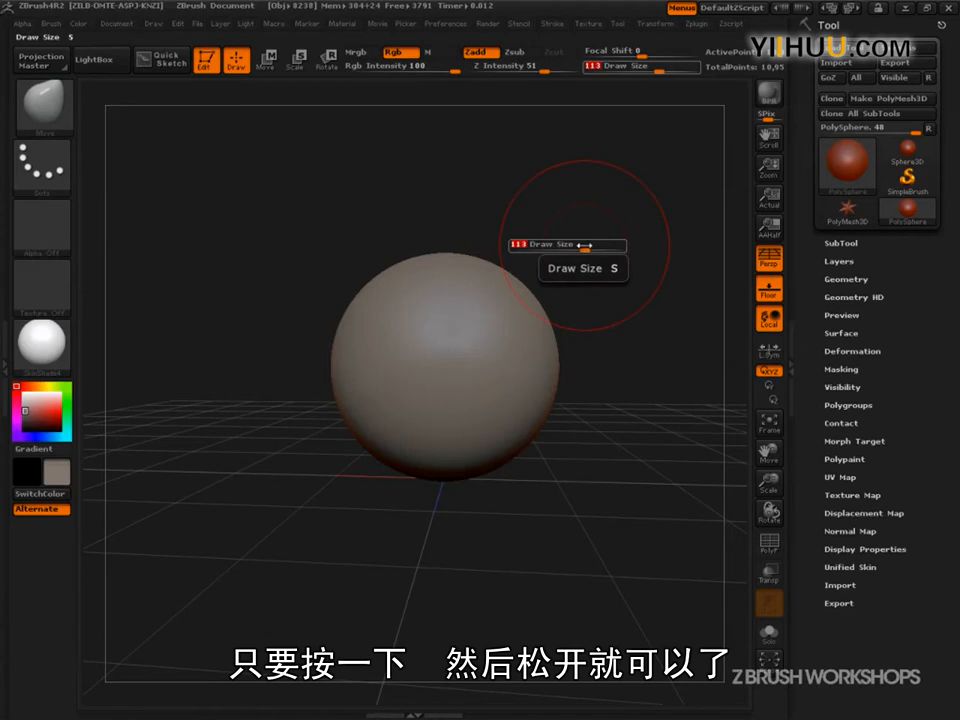
pyautogui.moveTo(585, 245)
pyautogui.mouseDown()
pyautogui.moveTo(561, 246)
pyautogui.moveTo(591, 244)
pyautogui.mouseUp()
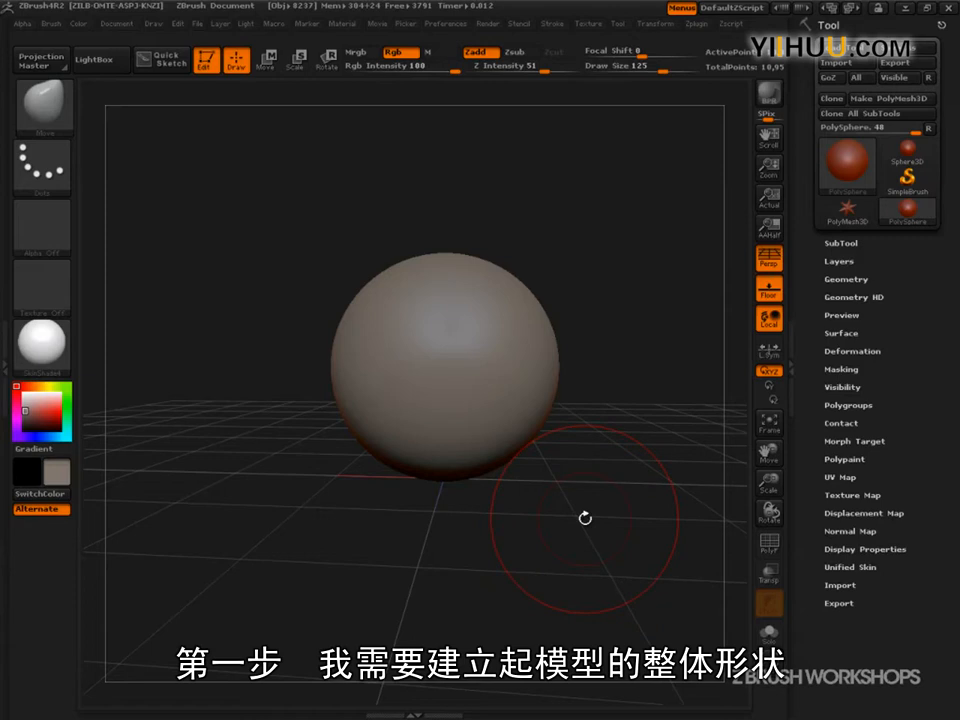
pyautogui.hotkey('ctrl', 'shift')
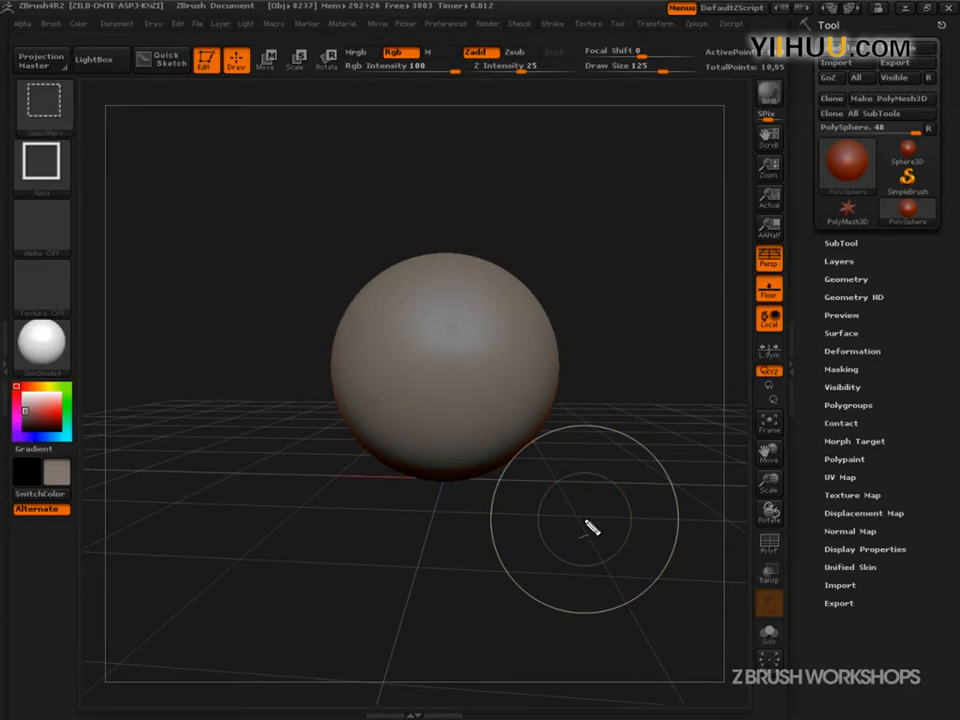
pyautogui.moveTo(160, 122)
pyautogui.mouseDown()
pyautogui.moveTo(227, 133)
pyautogui.moveTo(195, 120)
pyautogui.mouseUp()
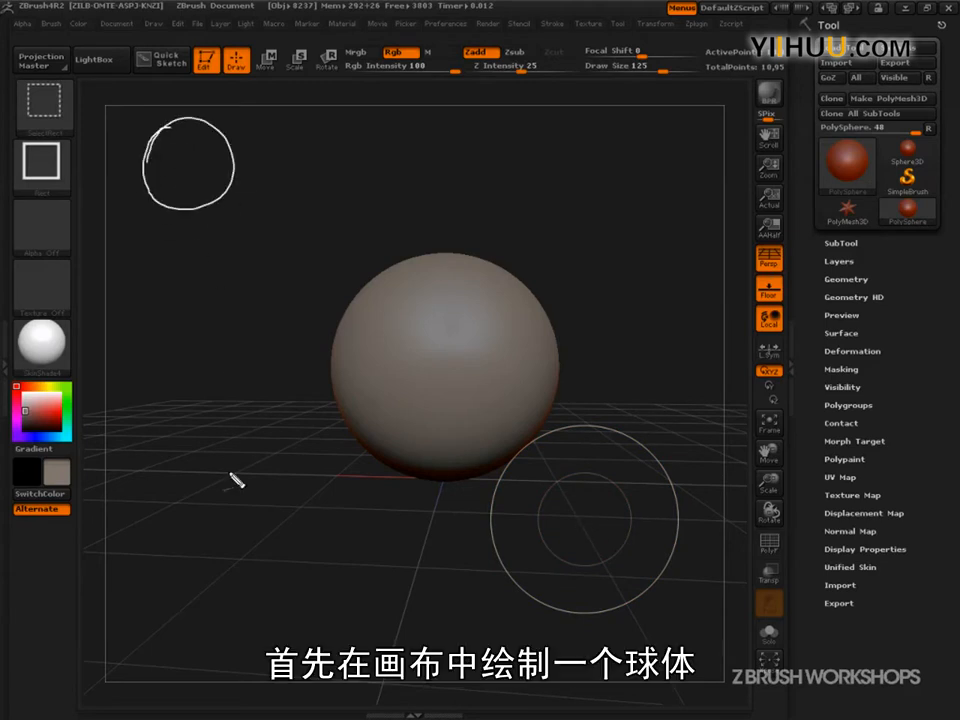
pyautogui.moveTo(320, 110)
pyautogui.mouseDown()
pyautogui.moveTo(328, 117)
pyautogui.moveTo(297, 231)
pyautogui.mouseUp()
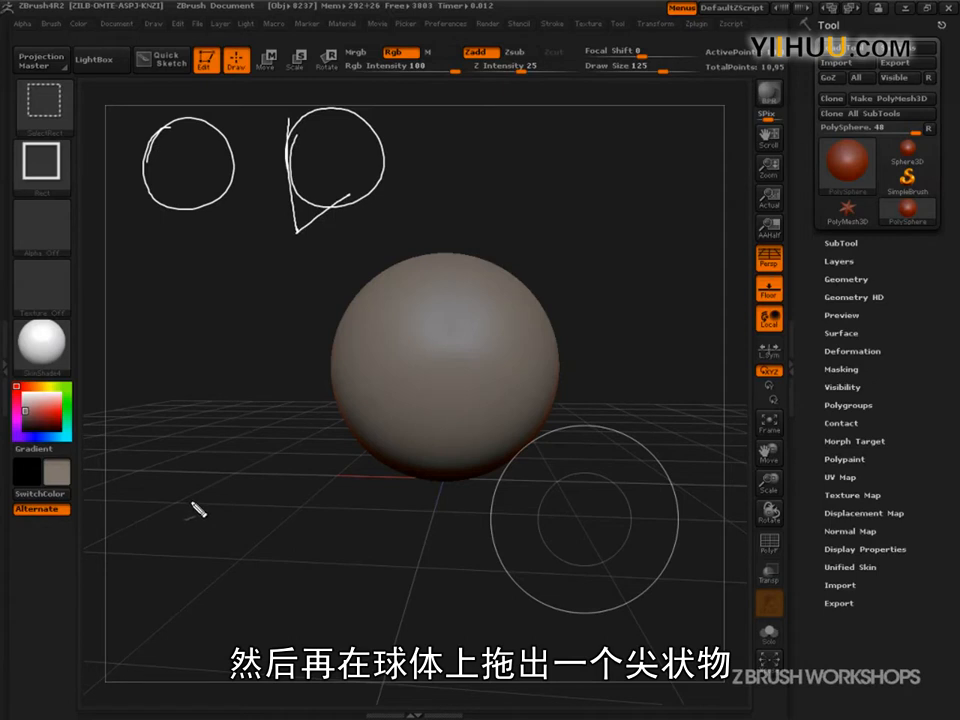
pyautogui.moveTo(346, 176)
pyautogui.mouseDown()
pyautogui.moveTo(347, 201)
pyautogui.moveTo(375, 199)
pyautogui.moveTo(377, 189)
pyautogui.moveTo(359, 208)
pyautogui.mouseUp()
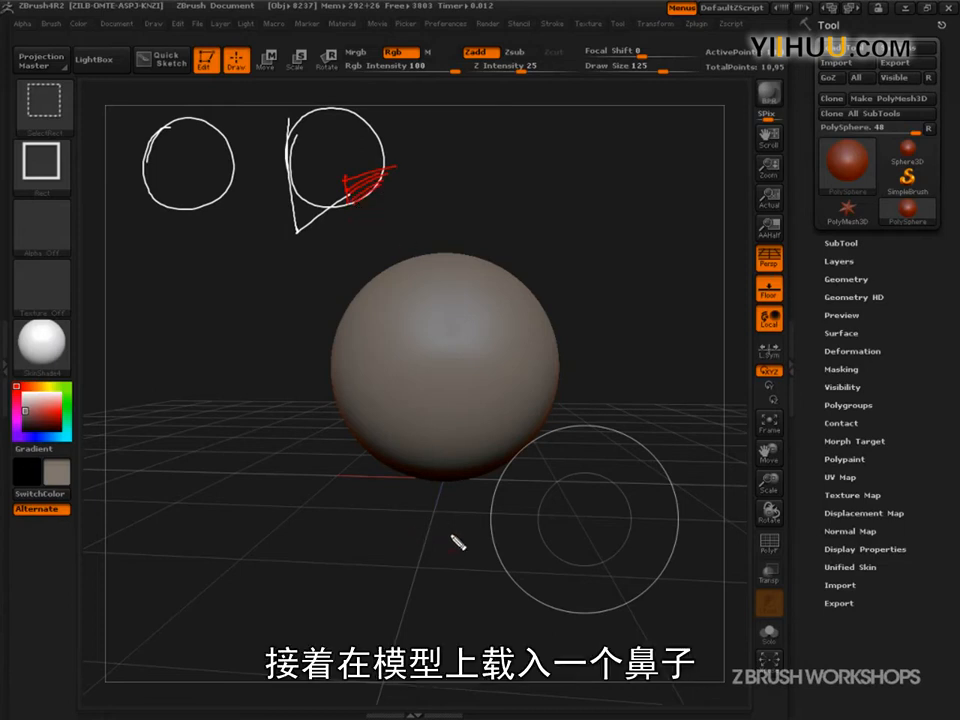
pyautogui.moveTo(287, 157); pyautogui.dragTo(275, 188)
pyautogui.moveTo(295, 160); pyautogui.dragTo(313, 170)
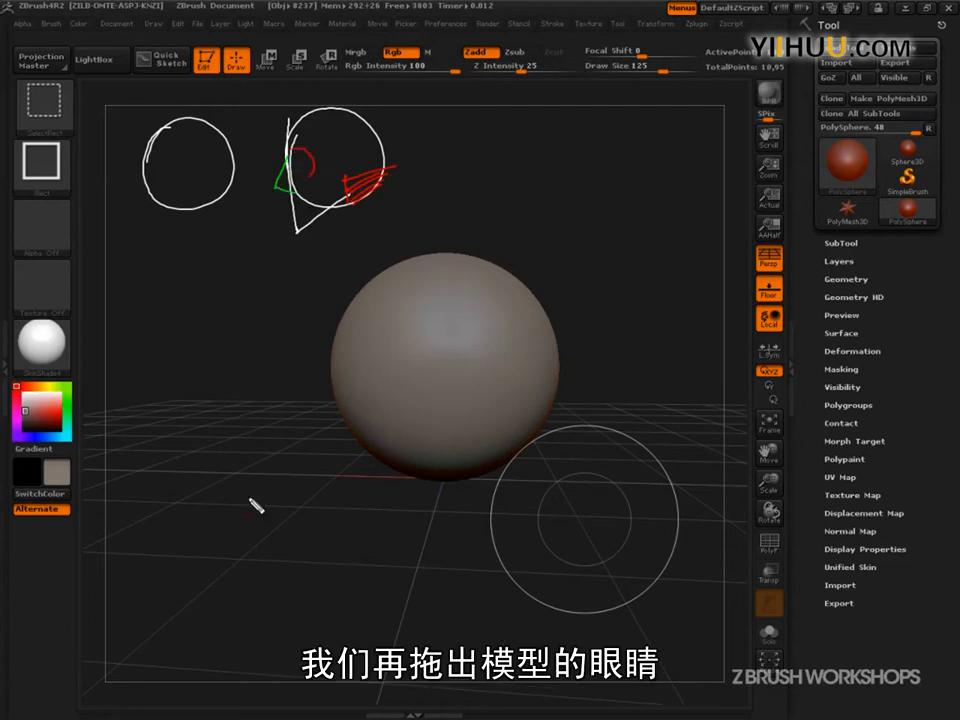
pyautogui.moveTo(287, 186); pyautogui.dragTo(298, 228)
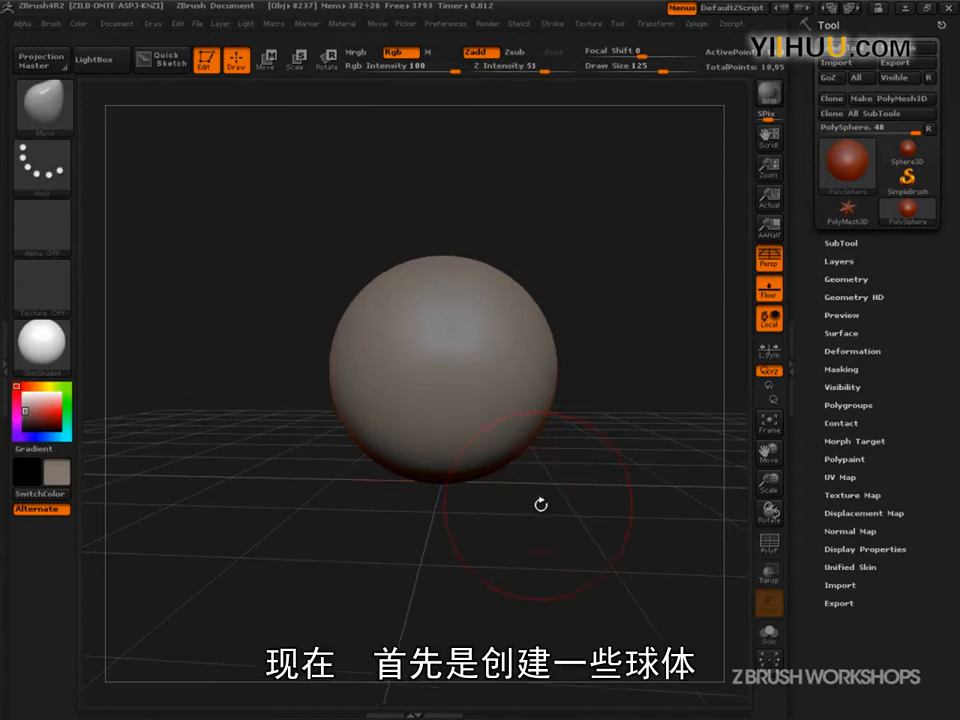
# - Enlarge the Move brush to a Draw Size of 162 for shaping the sphere
pyautogui.press('s')
pyautogui.moveTo(515, 516)
pyautogui.mouseDown()
pyautogui.moveTo(528, 492)
pyautogui.moveTo(467, 465)
pyautogui.moveTo(519, 469)
pyautogui.moveTo(568, 504)
pyautogui.mouseUp()
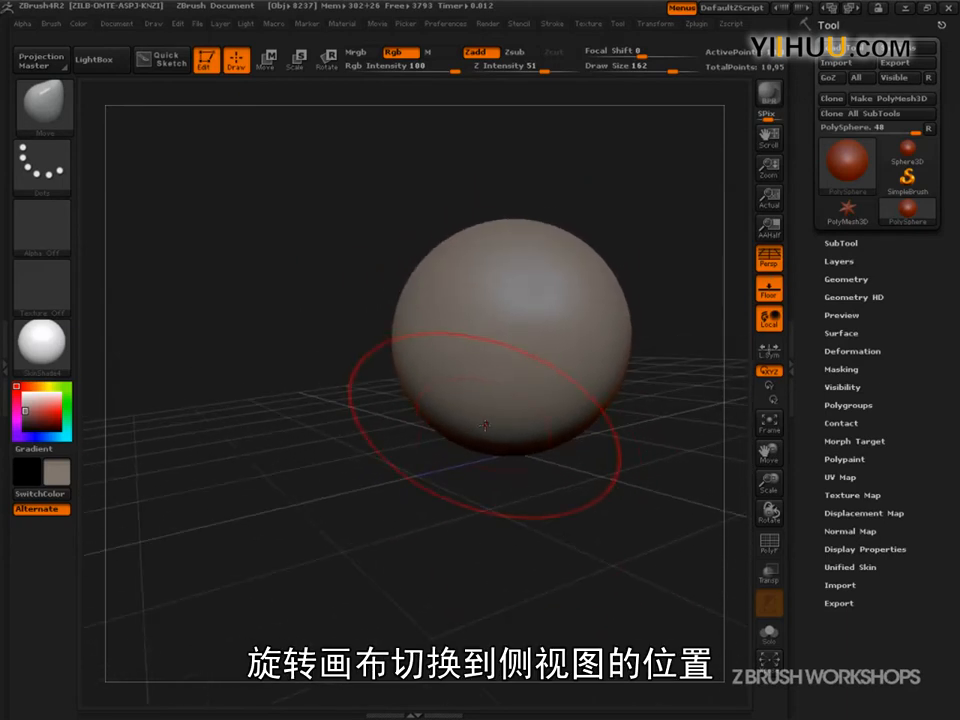
pyautogui.hotkey('ctrl', 'shift')
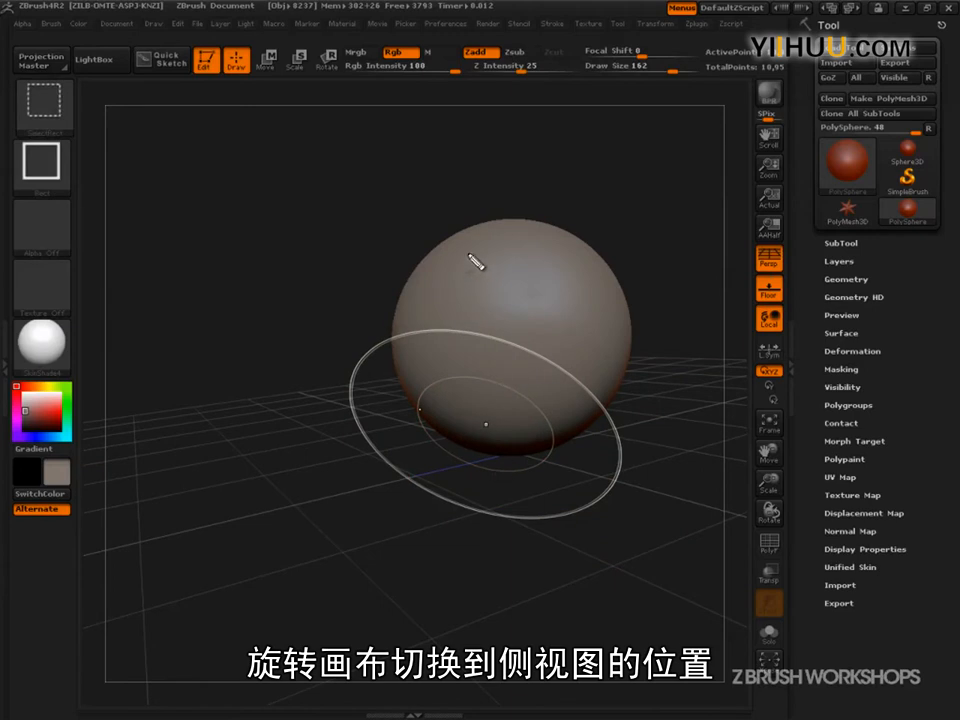
pyautogui.moveTo(474, 247)
pyautogui.keyDown('ctrl'); pyautogui.keyDown('shift'); pyautogui.mouseDown()
pyautogui.moveTo(499, 418)
pyautogui.moveTo(495, 540)
pyautogui.moveTo(495, 317)
pyautogui.moveTo(529, 261)
pyautogui.moveTo(665, 205)
pyautogui.mouseUp(); pyautogui.keyUp('shift'); pyautogui.keyUp('ctrl')
pyautogui.moveTo(527, 515)
pyautogui.keyDown('ctrl'); pyautogui.keyDown('shift'); pyautogui.mouseDown()
pyautogui.moveTo(588, 543)
pyautogui.moveTo(692, 456)
pyautogui.moveTo(668, 200)
pyautogui.mouseUp(); pyautogui.keyUp('shift'); pyautogui.keyUp('ctrl')
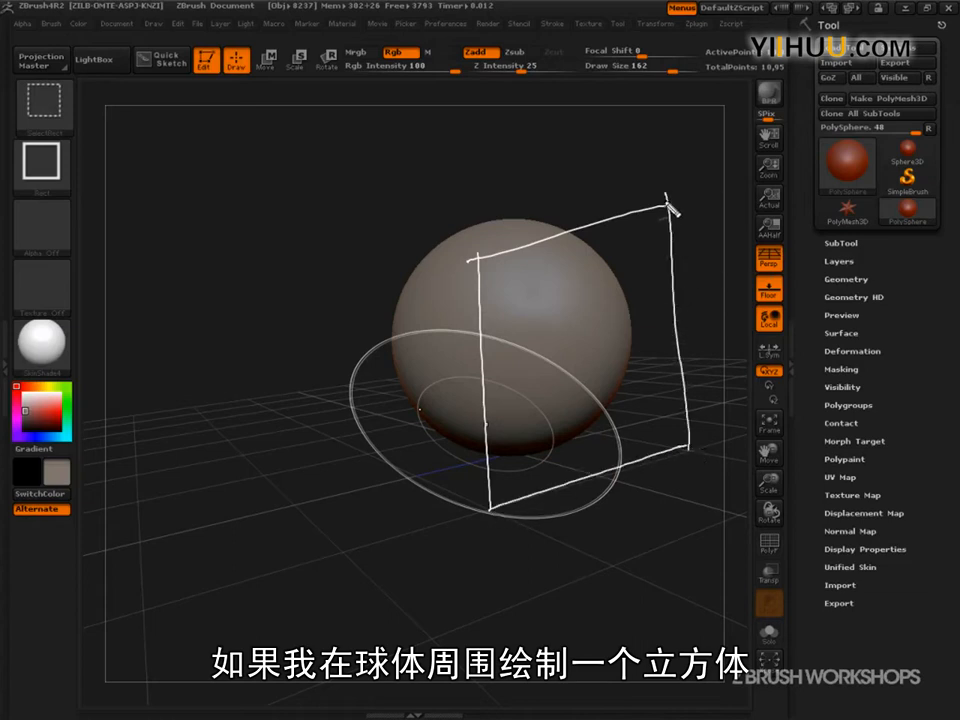
pyautogui.moveTo(361, 460)
pyautogui.mouseDown()
pyautogui.moveTo(358, 246)
pyautogui.moveTo(484, 273)
pyautogui.mouseUp()
pyautogui.moveTo(345, 230); pyautogui.dragTo(541, 186)
pyautogui.moveTo(441, 205); pyautogui.dragTo(681, 210)
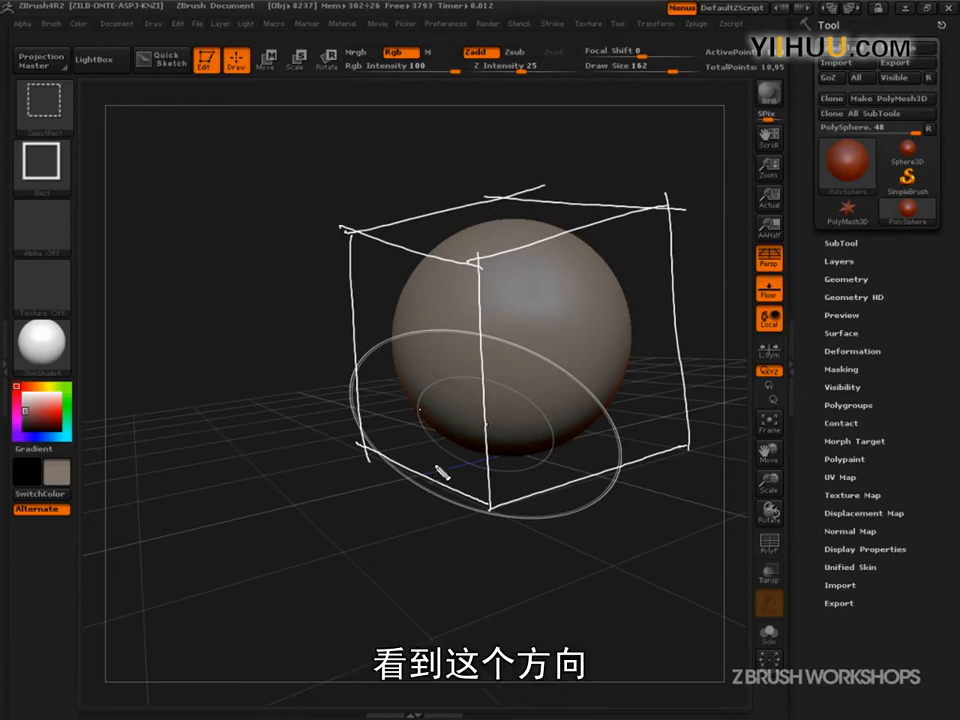
pyautogui.moveTo(422, 480); pyautogui.dragTo(410, 243)
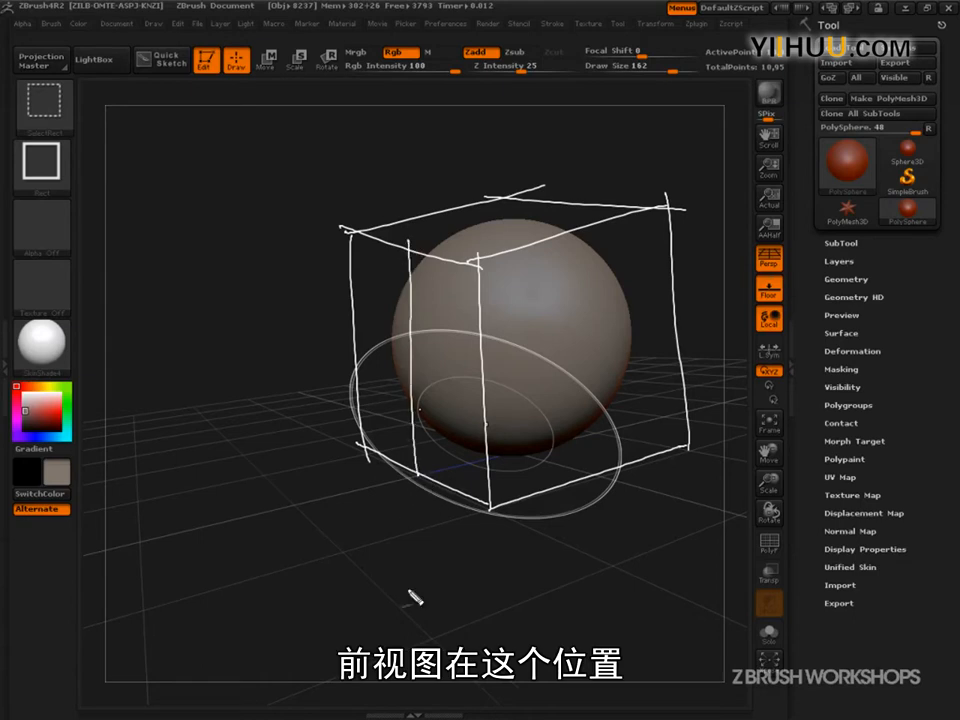
pyautogui.moveTo(127, 461); pyautogui.dragTo(234, 425)
pyautogui.moveTo(200, 387)
pyautogui.mouseDown()
pyautogui.moveTo(290, 437)
pyautogui.moveTo(226, 496)
pyautogui.mouseUp()
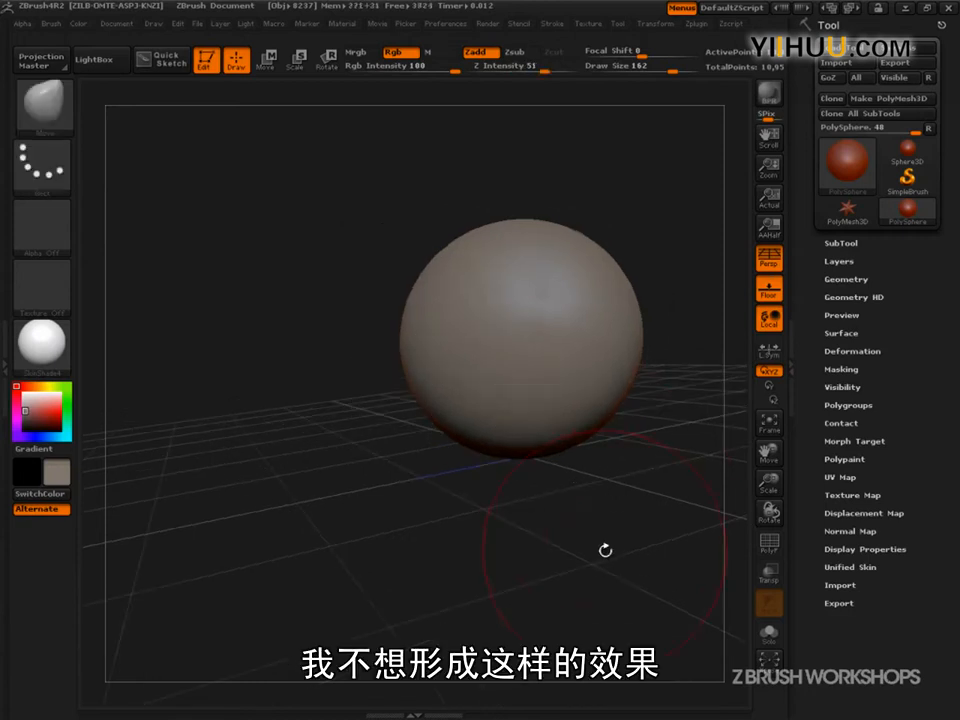
# - Pull the lower front of the sphere downward with the Move brush to form the chin and jaw
pyautogui.moveTo(633, 522); pyautogui.dragTo(561, 550)
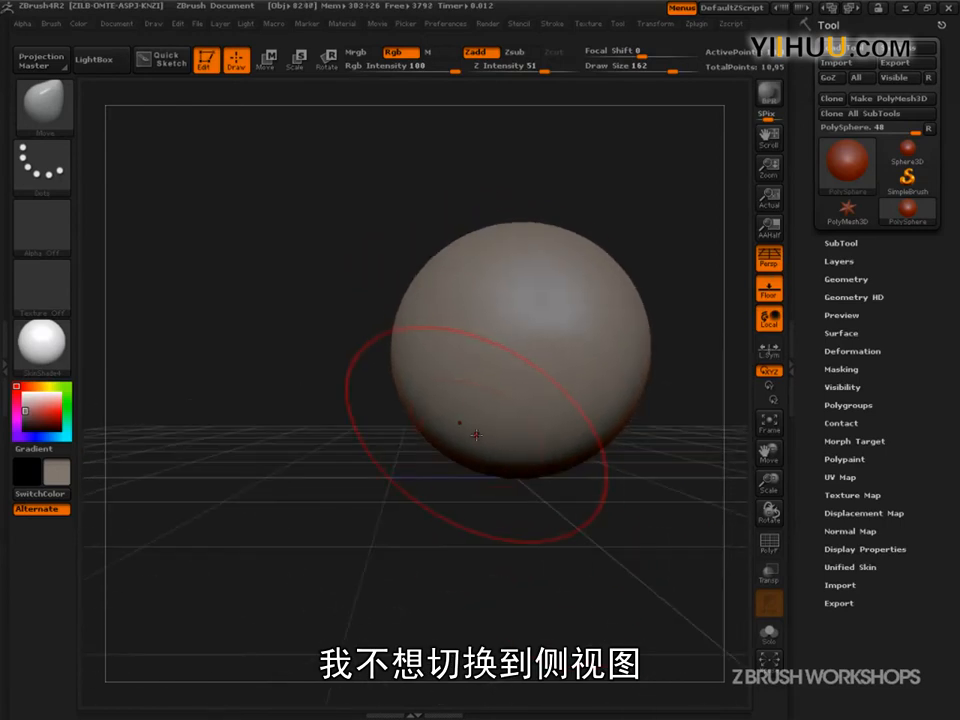
pyautogui.moveTo(439, 486); pyautogui.dragTo(566, 581)
pyautogui.moveTo(429, 386); pyautogui.dragTo(451, 512)
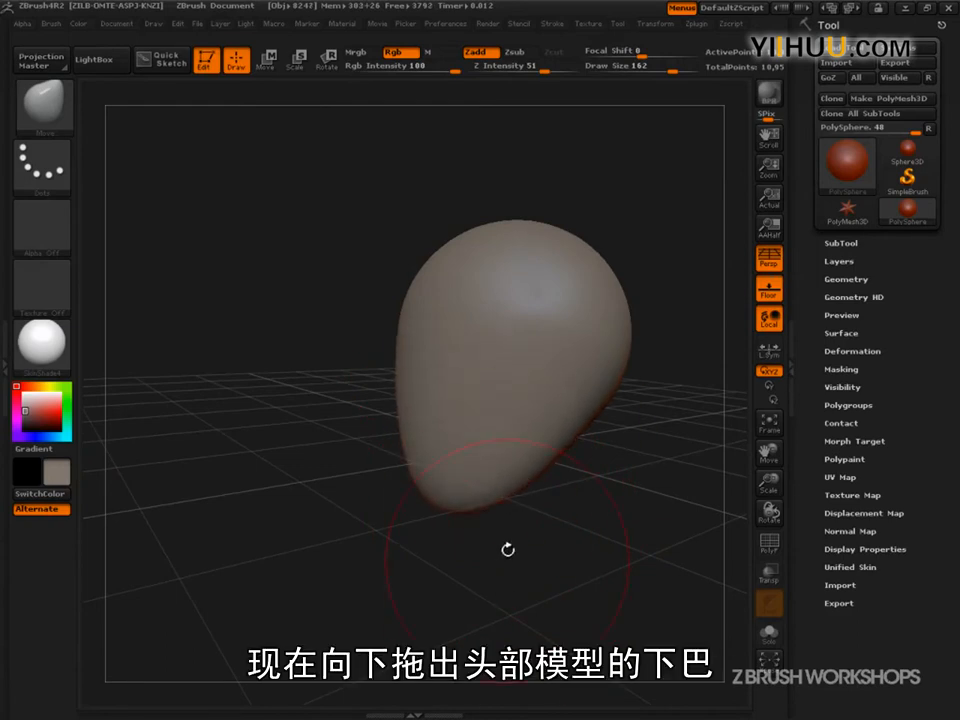
pyautogui.moveTo(647, 628); pyautogui.dragTo(642, 634)
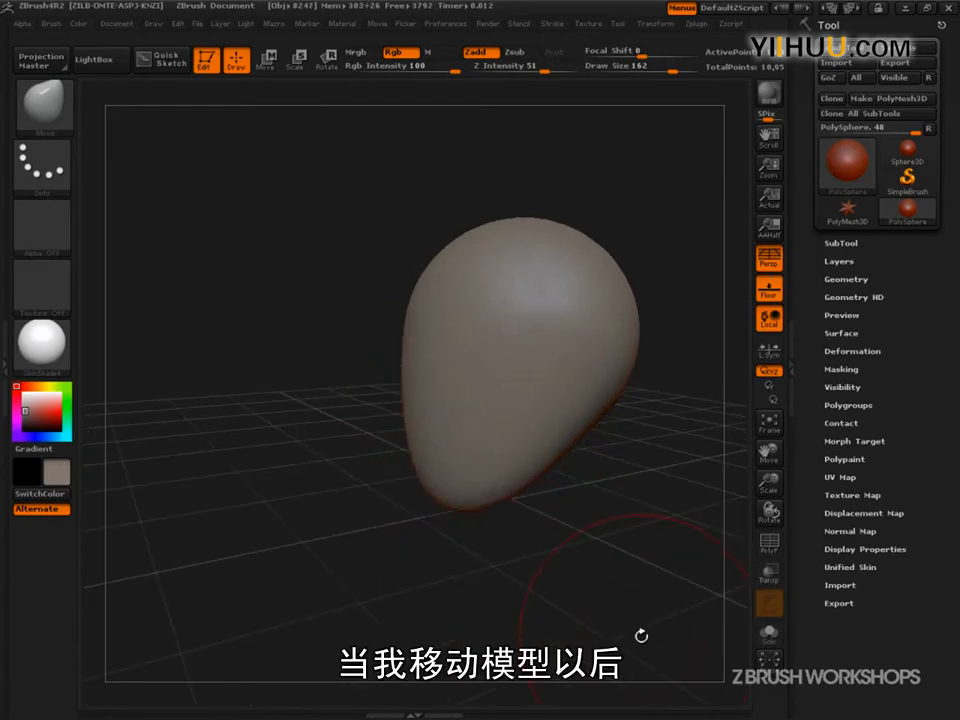
pyautogui.moveTo(636, 688); pyautogui.dragTo(557, 549)
pyautogui.moveTo(596, 615); pyautogui.dragTo(615, 615)
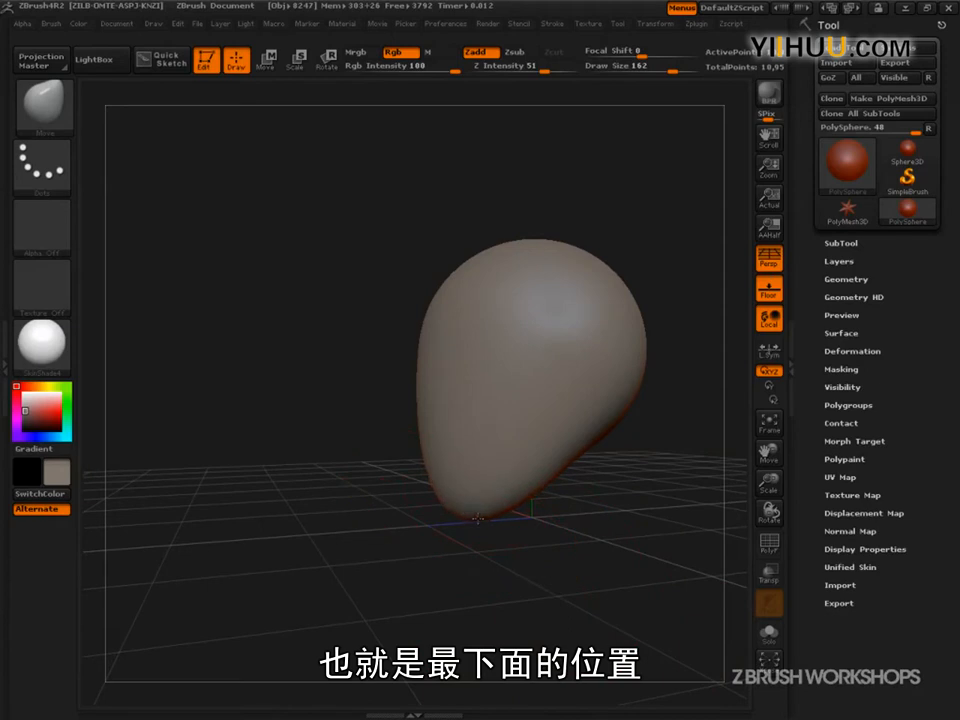
pyautogui.moveTo(606, 577)
pyautogui.mouseDown()
pyautogui.moveTo(593, 589)
pyautogui.moveTo(615, 583)
pyautogui.moveTo(632, 561)
pyautogui.moveTo(638, 574)
pyautogui.moveTo(558, 551)
pyautogui.moveTo(562, 558)
pyautogui.mouseUp()
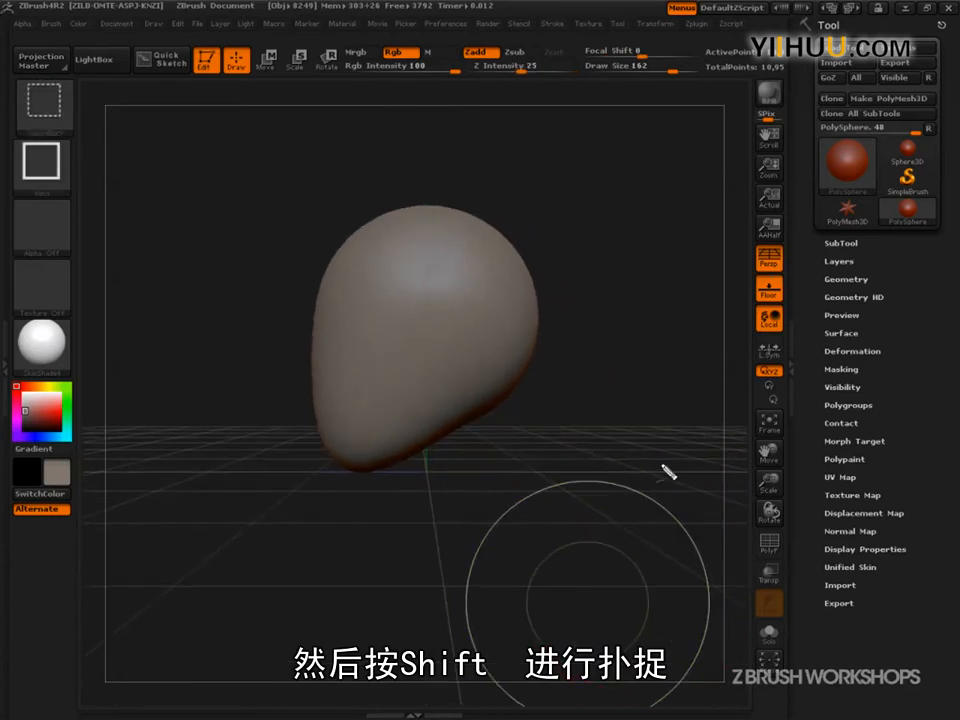
# - Set the perspective camera's Angle of View to 50
pyautogui.moveTo(788, 235)
pyautogui.mouseDown()
pyautogui.moveTo(796, 282)
pyautogui.moveTo(760, 233)
pyautogui.mouseUp()
pyautogui.moveTo(617, 308)
pyautogui.mouseDown()
pyautogui.moveTo(724, 268)
pyautogui.moveTo(712, 290)
pyautogui.mouseUp()
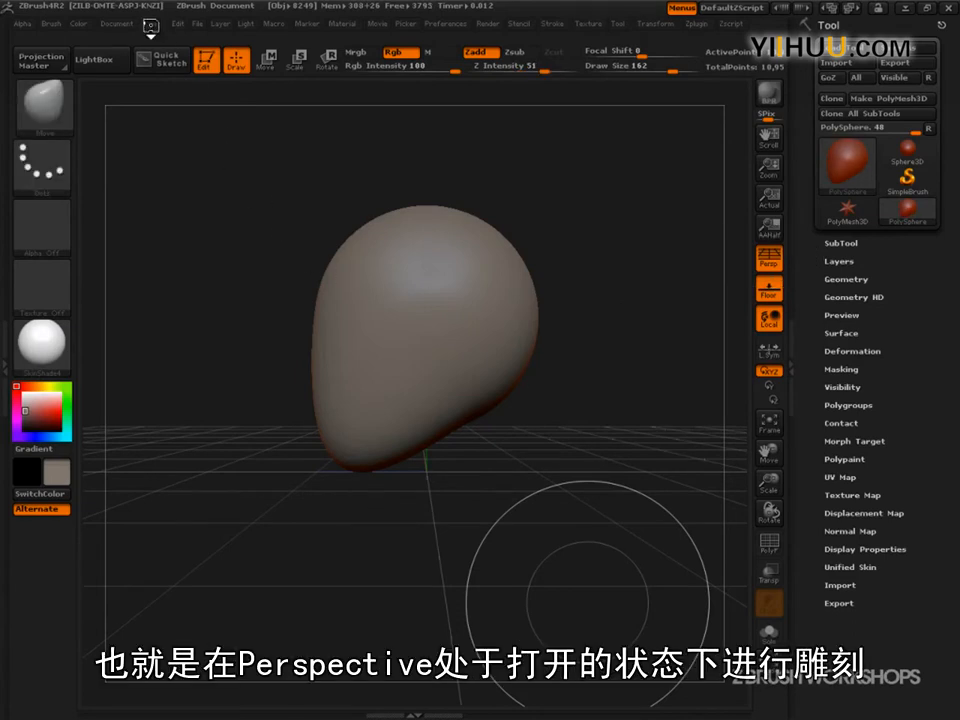
pyautogui.click(150, 22)
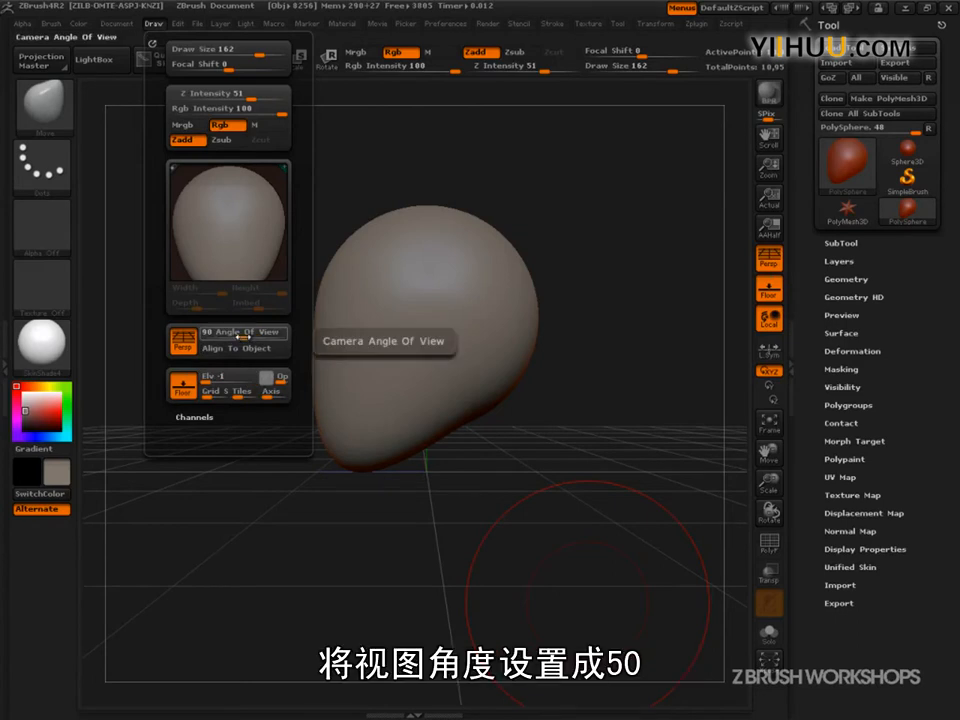
pyautogui.moveTo(242, 336); pyautogui.dragTo(253, 335)
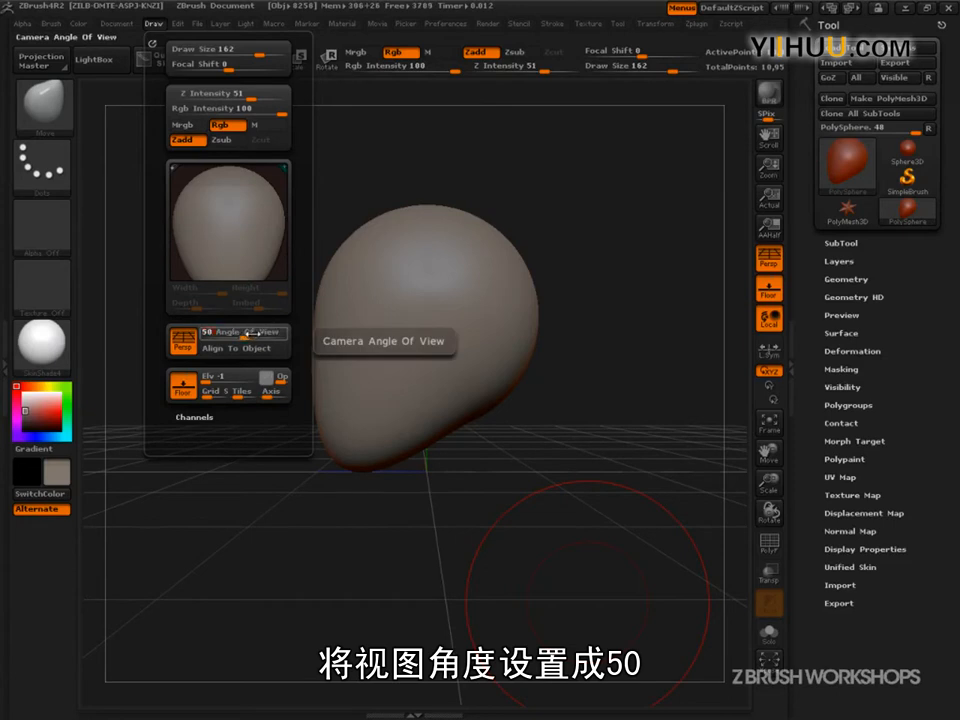
pyautogui.press('Return')
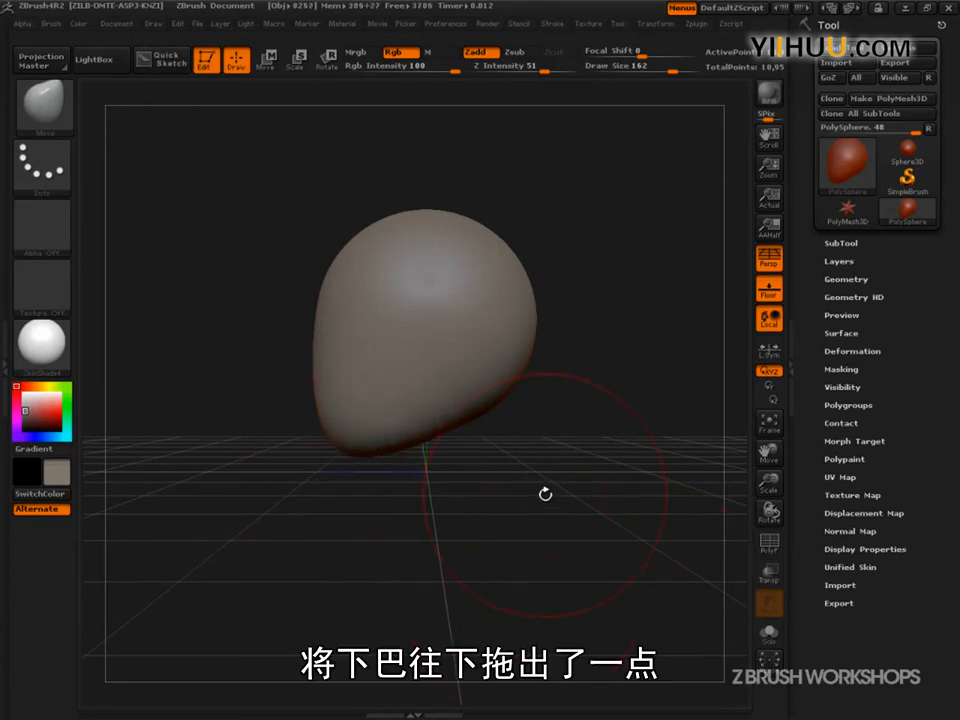
# - Reduce the Move brush's Draw Size to 90 and push the form inward beneath the back of the skull
pyautogui.moveTo(665, 69); pyautogui.dragTo(650, 70)
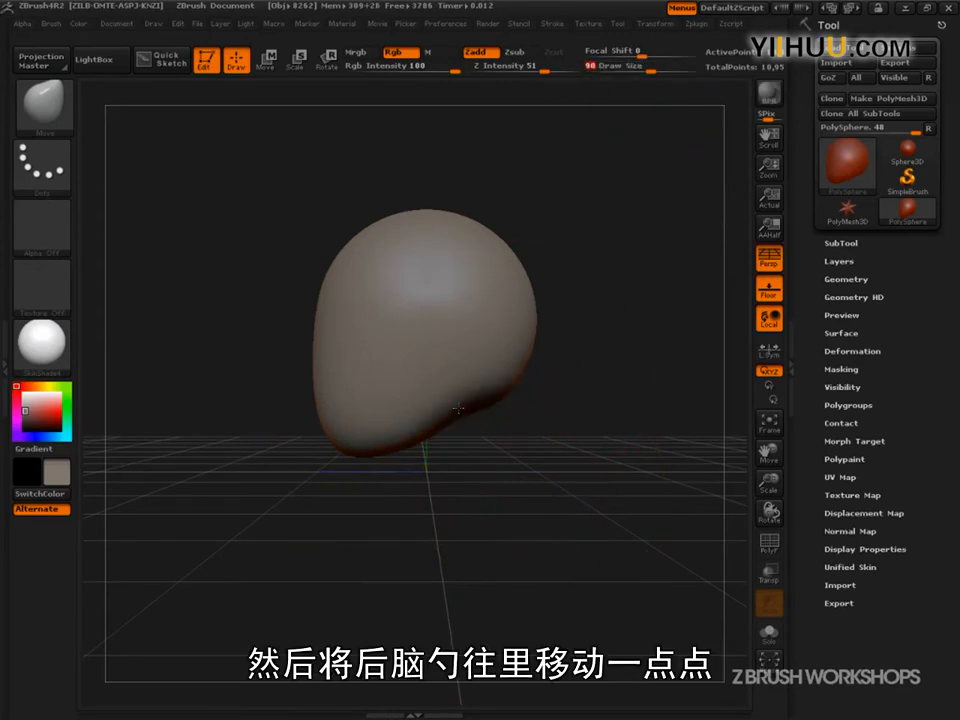
pyautogui.moveTo(472, 392); pyautogui.dragTo(494, 430)
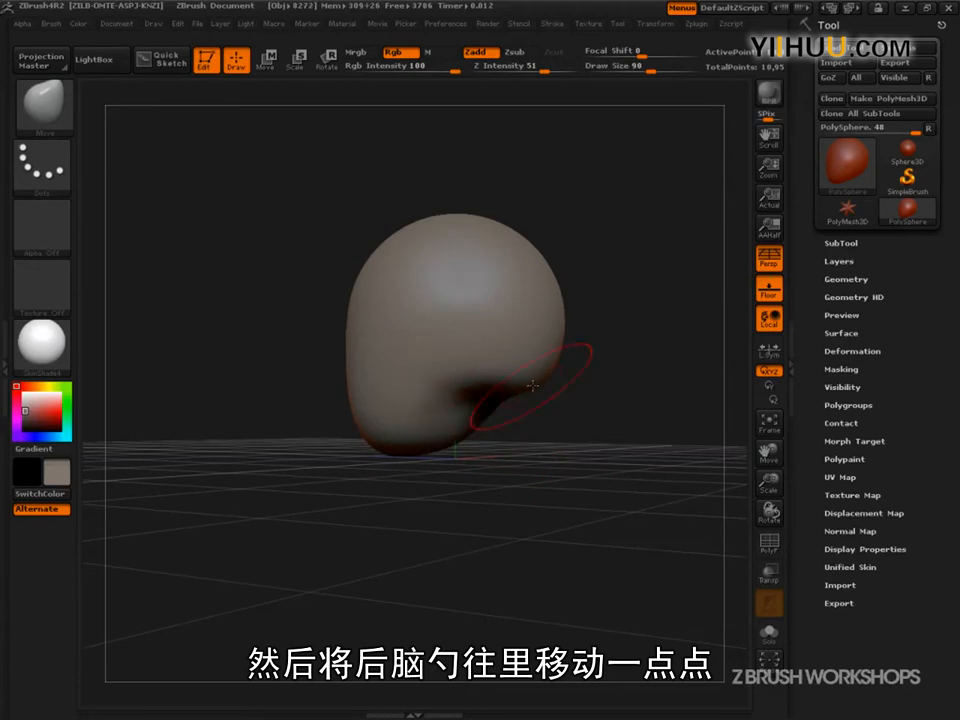
pyautogui.moveTo(484, 394); pyautogui.dragTo(475, 385)
# - Pull the chin forward and down from the opposite side view to sharpen the jaw profile
pyautogui.moveTo(595, 428)
pyautogui.mouseDown()
pyautogui.moveTo(467, 427)
pyautogui.moveTo(480, 446)
pyautogui.moveTo(469, 508)
pyautogui.moveTo(500, 450)
pyautogui.moveTo(505, 472)
pyautogui.moveTo(407, 476)
pyautogui.mouseUp()
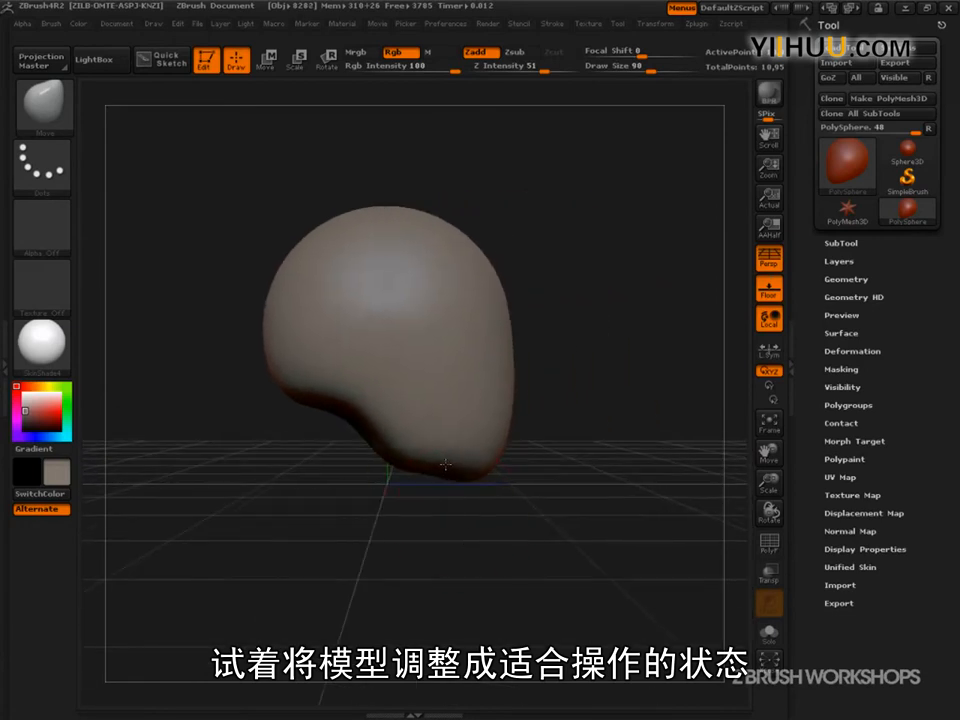
pyautogui.moveTo(461, 439); pyautogui.dragTo(538, 477)
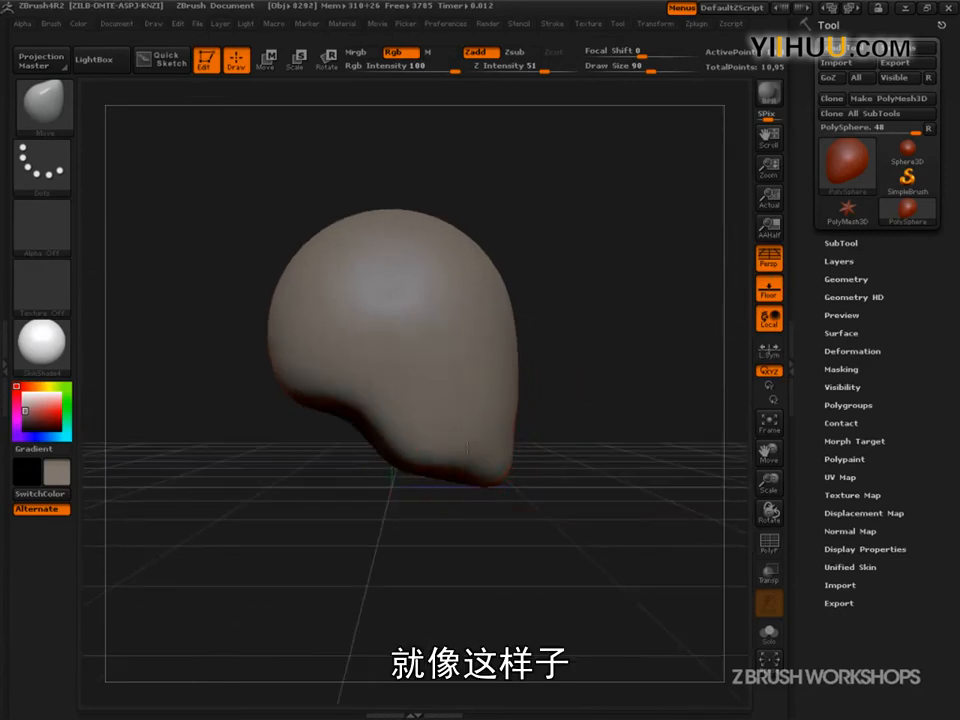
pyautogui.moveTo(574, 514); pyautogui.dragTo(612, 546)
# - Sketch the head's side silhouette over the model as a white screen annotation
pyautogui.hotkey('ctrl', 'shift')
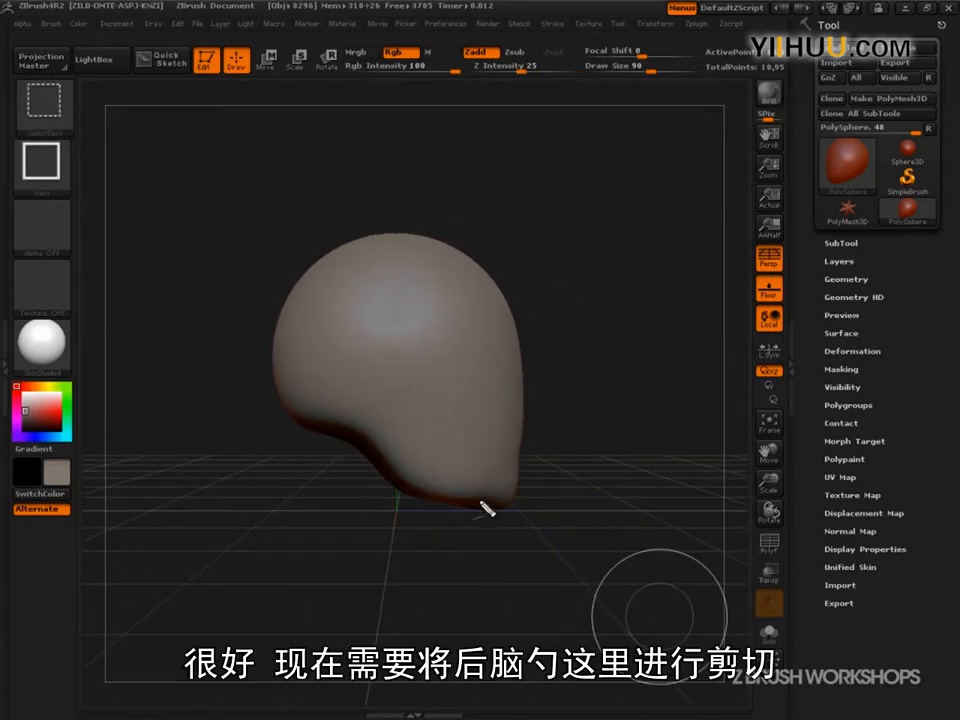
pyautogui.moveTo(296, 417)
pyautogui.mouseDown()
pyautogui.moveTo(368, 430)
pyautogui.moveTo(404, 492)
pyautogui.mouseUp()
pyautogui.moveTo(433, 532)
pyautogui.mouseDown()
pyautogui.moveTo(429, 514)
pyautogui.moveTo(512, 528)
pyautogui.moveTo(516, 272)
pyautogui.moveTo(332, 255)
pyautogui.moveTo(283, 380)
pyautogui.moveTo(292, 412)
pyautogui.mouseUp()
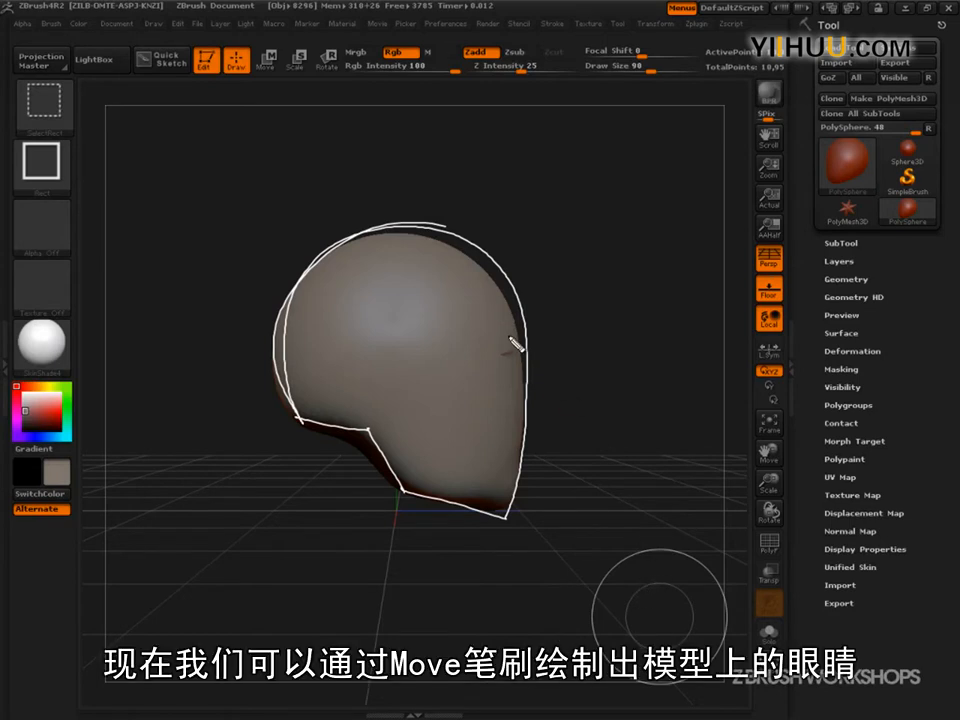
# - Annotate the plane break between face and side in red from brow to jaw, adding short cross marks along it
pyautogui.moveTo(500, 334)
pyautogui.mouseDown()
pyautogui.moveTo(485, 390)
pyautogui.moveTo(493, 426)
pyautogui.moveTo(482, 440)
pyautogui.moveTo(486, 404)
pyautogui.moveTo(446, 490)
pyautogui.mouseUp()
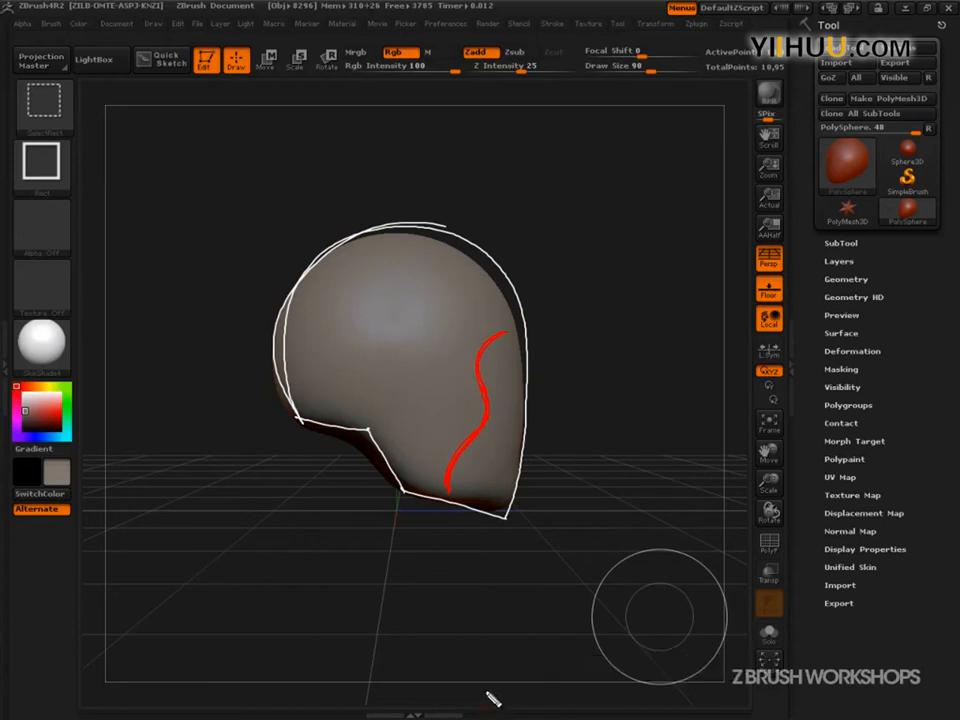
pyautogui.moveTo(470, 390); pyautogui.dragTo(490, 392)
pyautogui.moveTo(474, 336); pyautogui.dragTo(496, 332)
pyautogui.moveTo(466, 434); pyautogui.dragTo(488, 430)
pyautogui.moveTo(440, 488); pyautogui.dragTo(464, 484)
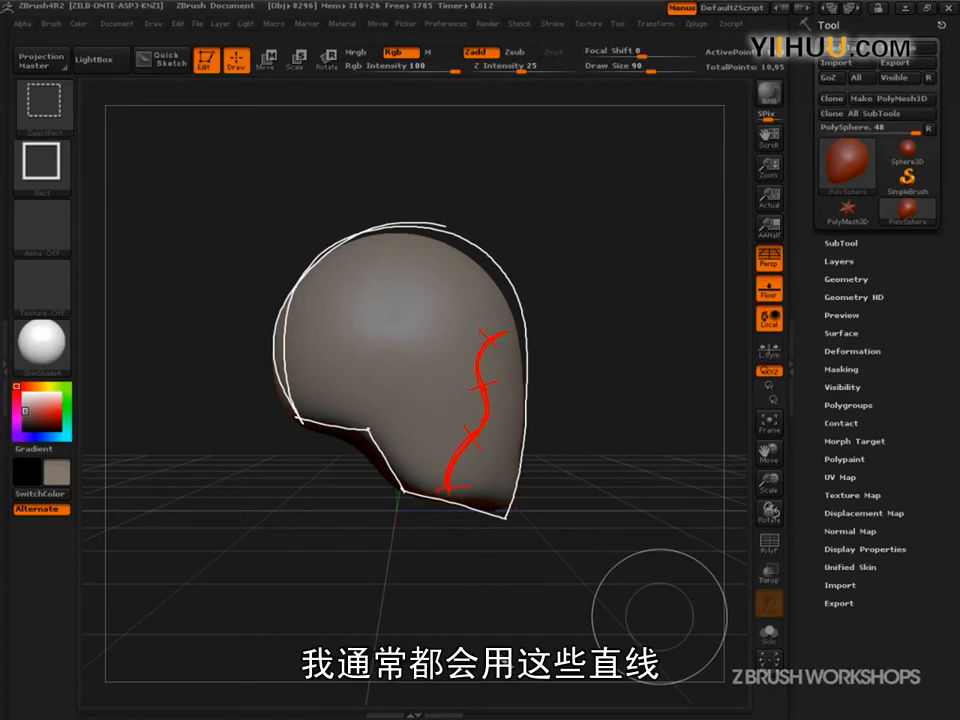
pyautogui.moveTo(508, 342); pyautogui.dragTo(525, 331)
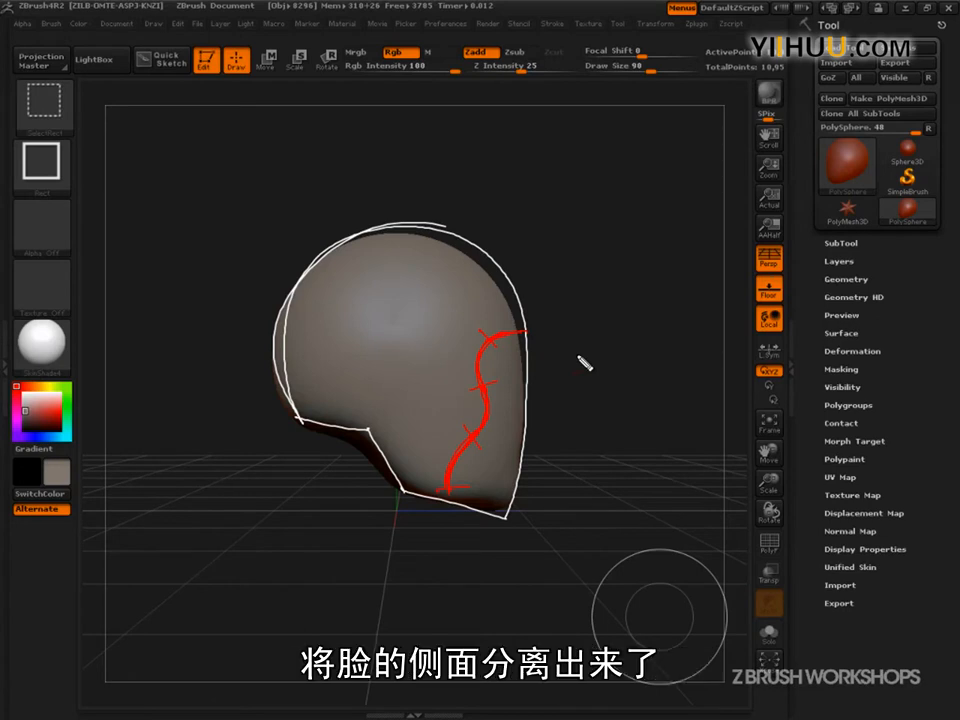
# - Label the two planes of the head SIDE and FRONT in the red annotation
pyautogui.moveTo(365, 300); pyautogui.dragTo(350, 320)
pyautogui.moveTo(376, 296)
pyautogui.mouseDown()
pyautogui.moveTo(376, 316)
pyautogui.moveTo(406, 290)
pyautogui.moveTo(421, 305)
pyautogui.mouseUp()
pyautogui.moveTo(493, 447)
pyautogui.mouseDown()
pyautogui.moveTo(505, 470)
pyautogui.moveTo(515, 380)
pyautogui.mouseUp()
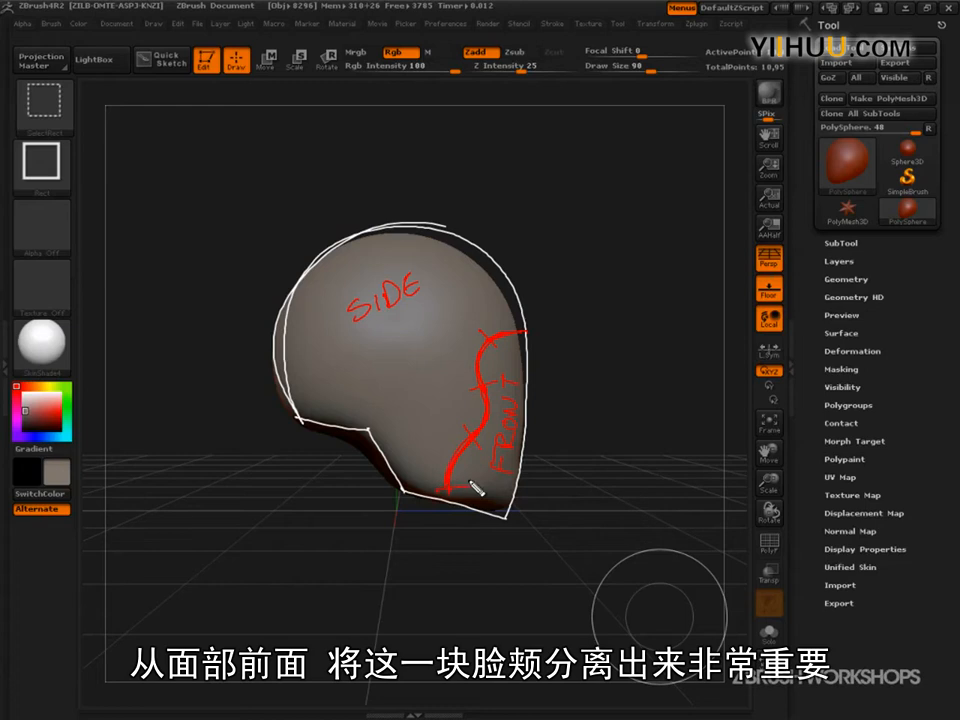
# - Annotate the jaw muscle, cheekbone, temple line, jawbone and facial profile over the side view of the head
pyautogui.moveTo(448, 400)
pyautogui.mouseDown()
pyautogui.moveTo(432, 372)
pyautogui.moveTo(412, 510)
pyautogui.moveTo(461, 402)
pyautogui.moveTo(452, 405)
pyautogui.moveTo(474, 414)
pyautogui.mouseUp()
pyautogui.moveTo(397, 520)
pyautogui.mouseDown()
pyautogui.moveTo(420, 414)
pyautogui.moveTo(437, 437)
pyautogui.mouseUp()
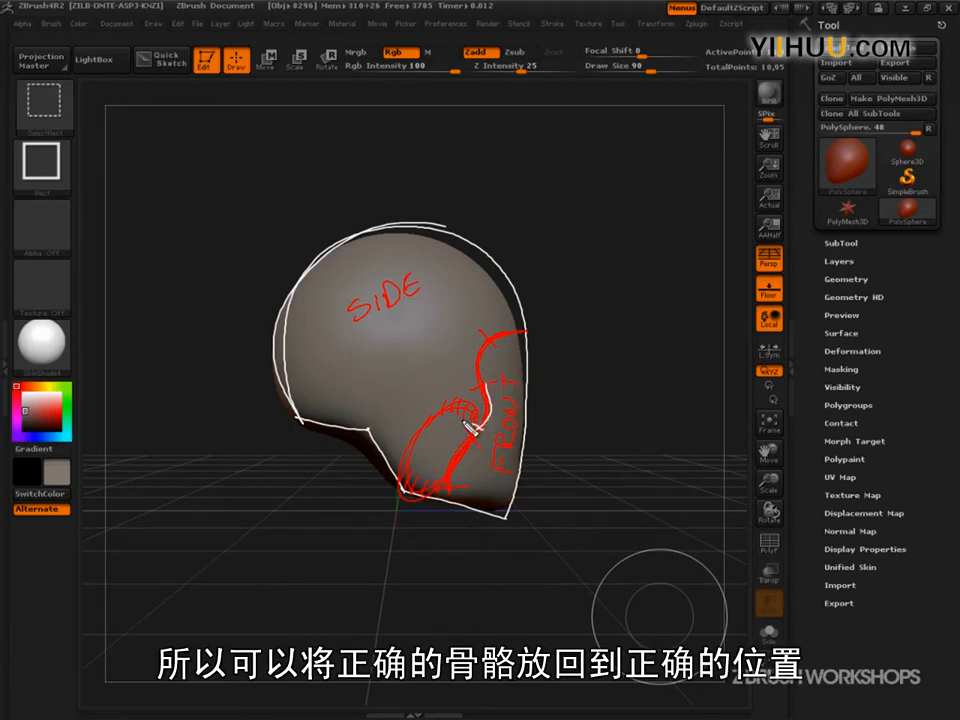
pyautogui.moveTo(450, 410)
pyautogui.mouseDown()
pyautogui.moveTo(381, 411)
pyautogui.moveTo(435, 394)
pyautogui.mouseUp()
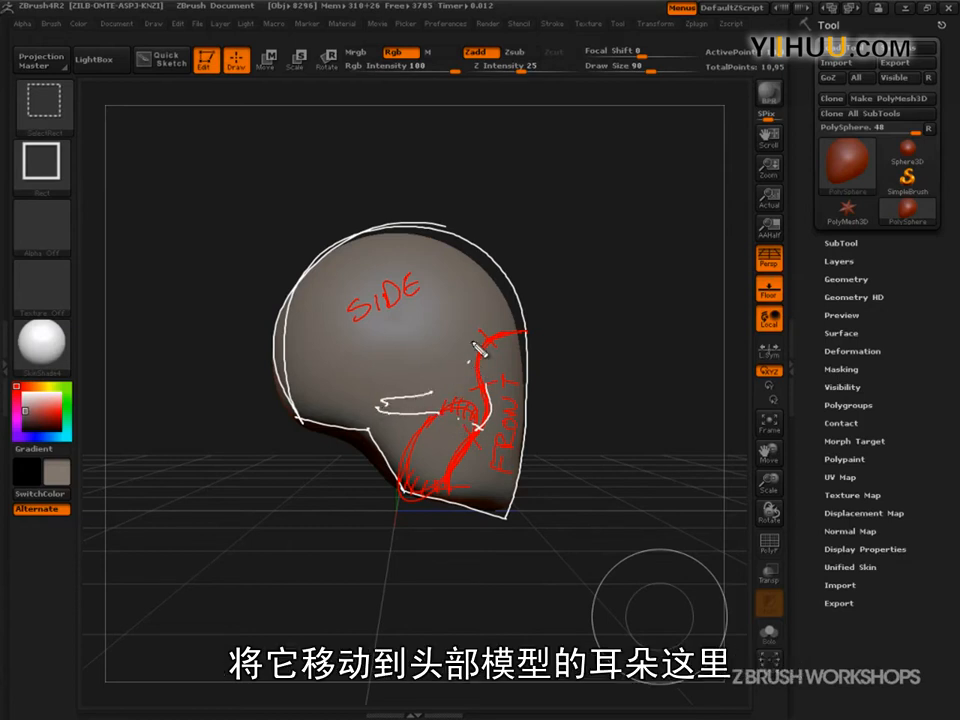
pyautogui.moveTo(467, 374)
pyautogui.mouseDown()
pyautogui.moveTo(465, 383)
pyautogui.moveTo(394, 402)
pyautogui.moveTo(462, 391)
pyautogui.moveTo(462, 305)
pyautogui.moveTo(440, 276)
pyautogui.moveTo(418, 274)
pyautogui.mouseUp()
pyautogui.moveTo(383, 408)
pyautogui.mouseDown()
pyautogui.moveTo(365, 399)
pyautogui.moveTo(377, 406)
pyautogui.moveTo(401, 490)
pyautogui.mouseUp()
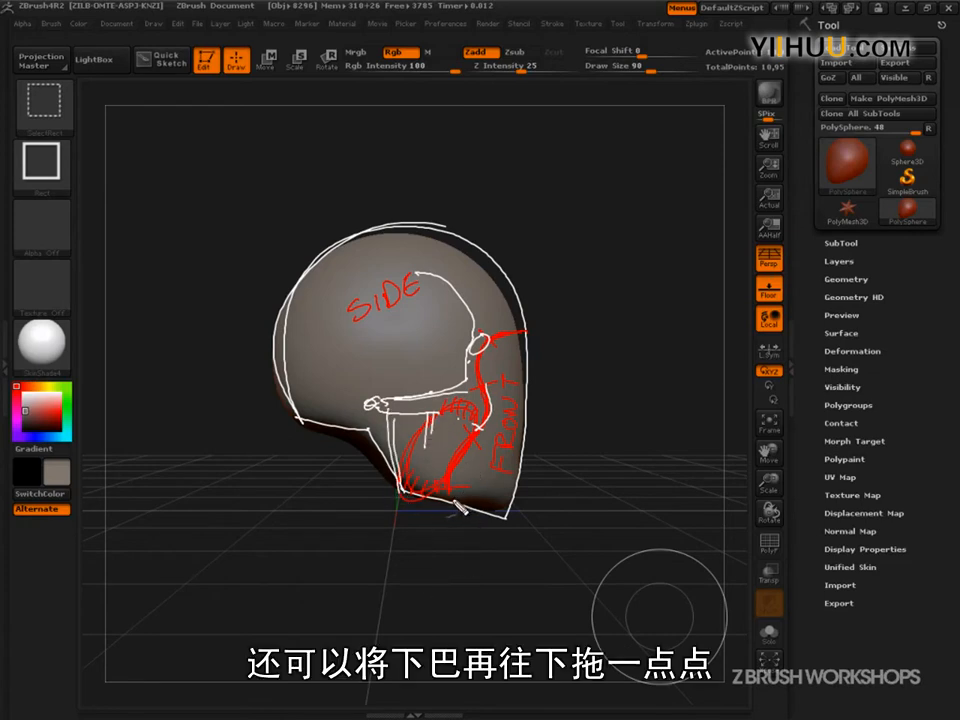
pyautogui.moveTo(525, 334)
pyautogui.mouseDown()
pyautogui.moveTo(517, 354)
pyautogui.moveTo(532, 372)
pyautogui.mouseUp()
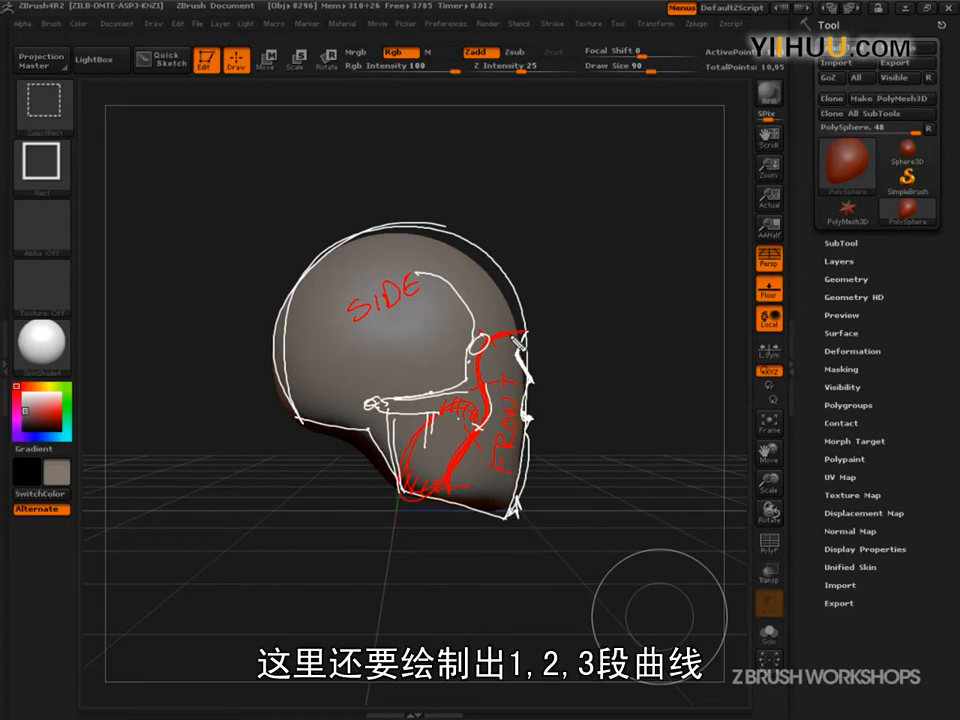
pyautogui.moveTo(487, 336)
pyautogui.mouseDown()
pyautogui.moveTo(477, 355)
pyautogui.moveTo(476, 430)
pyautogui.moveTo(486, 412)
pyautogui.moveTo(450, 495)
pyautogui.moveTo(467, 438)
pyautogui.mouseUp()
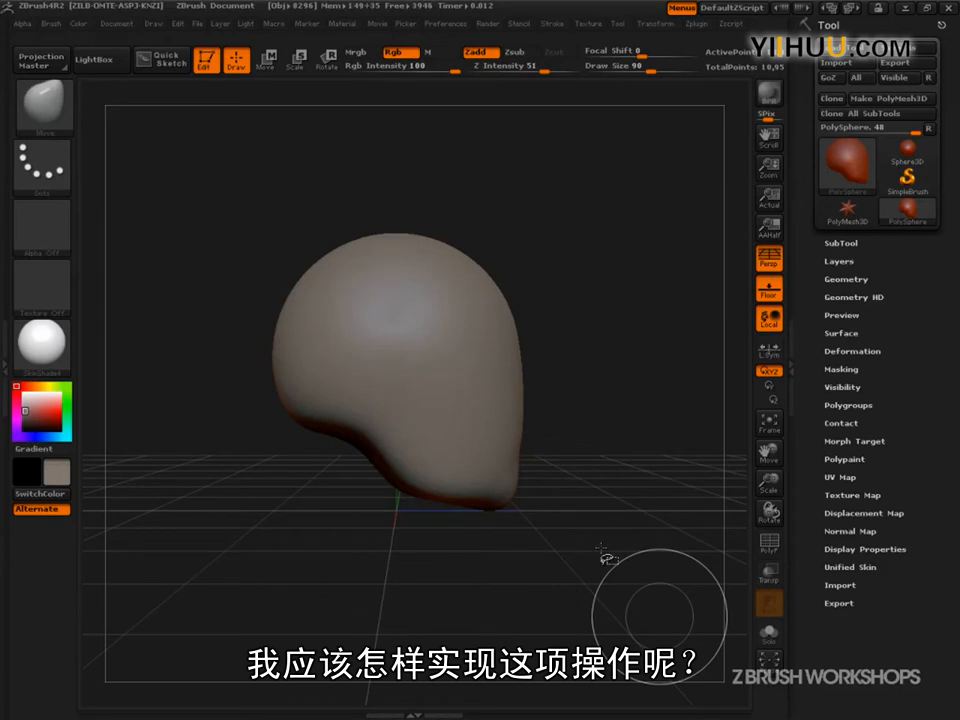
# - Set the Move brush's Draw Size to 67 and push the eye area inward from a three-quarter view
pyautogui.moveTo(601, 552); pyautogui.dragTo(616, 580)
pyautogui.click(642, 70)
pyautogui.moveTo(587, 369); pyautogui.dragTo(599, 418)
pyautogui.moveTo(525, 378); pyautogui.dragTo(514, 375)
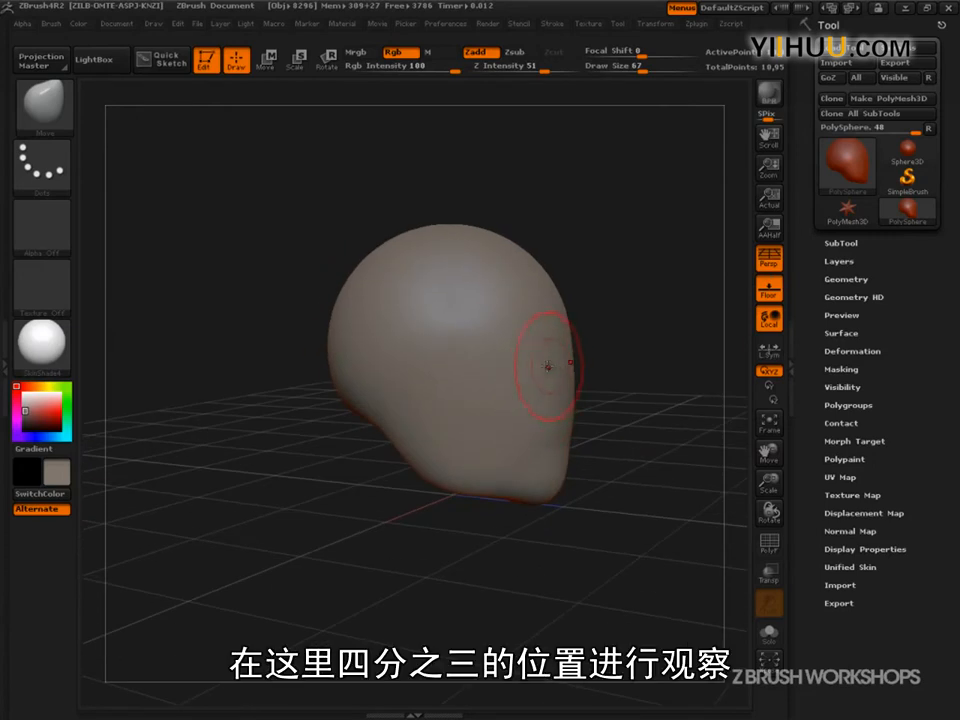
# - Mark the head's vertical extent and halfway eye line with screen annotations, and clear them
pyautogui.hotkey('ctrl', 'shift')
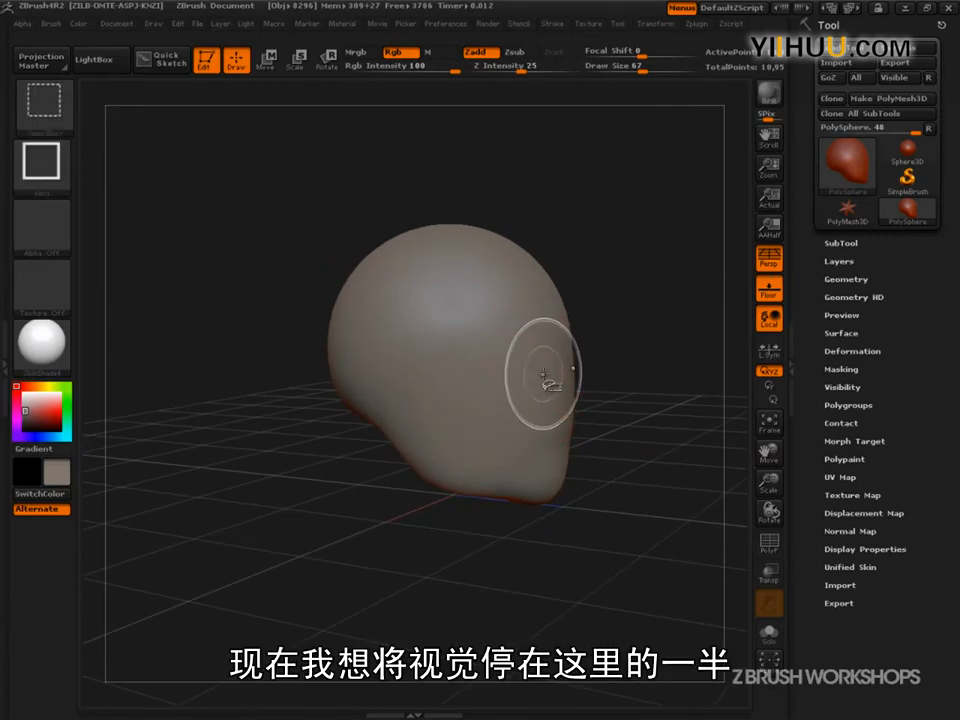
pyautogui.moveTo(400, 510); pyautogui.dragTo(682, 505)
pyautogui.moveTo(607, 213); pyautogui.dragTo(636, 493)
pyautogui.moveTo(424, 365); pyautogui.dragTo(645, 369)
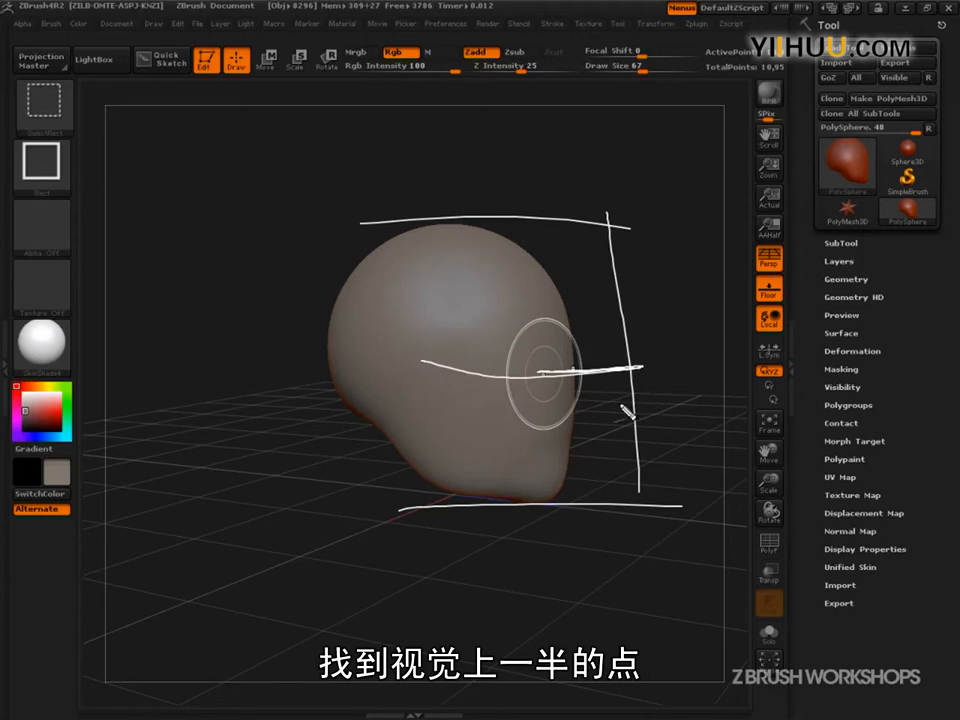
pyautogui.press('Escape')
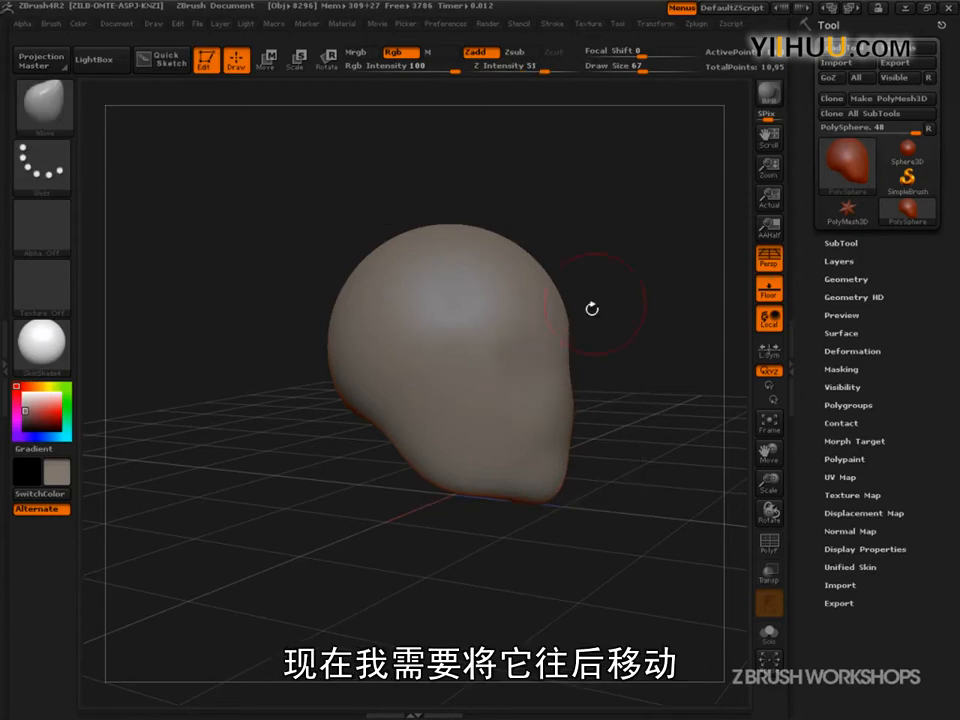
# - Push the eye socket hollows into the face with the Move brush, using Draw Size 33 and raising it to 48
pyautogui.moveTo(641, 69); pyautogui.dragTo(626, 69)
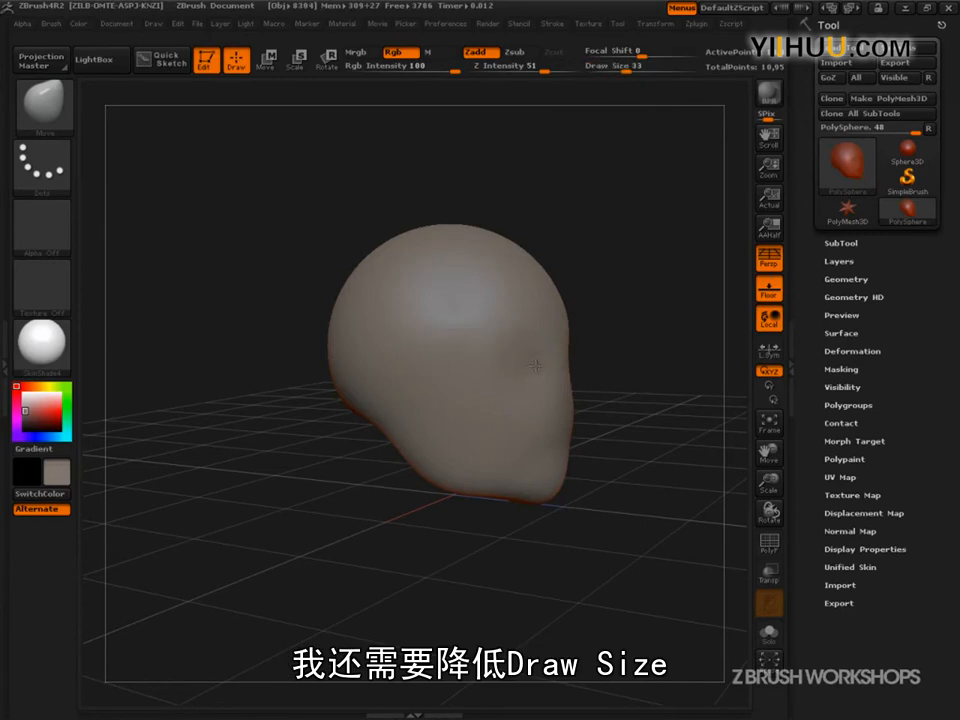
pyautogui.keyDown('alt'); pyautogui.moveTo(533, 369); pyautogui.dragTo(543, 368); pyautogui.keyUp('alt')
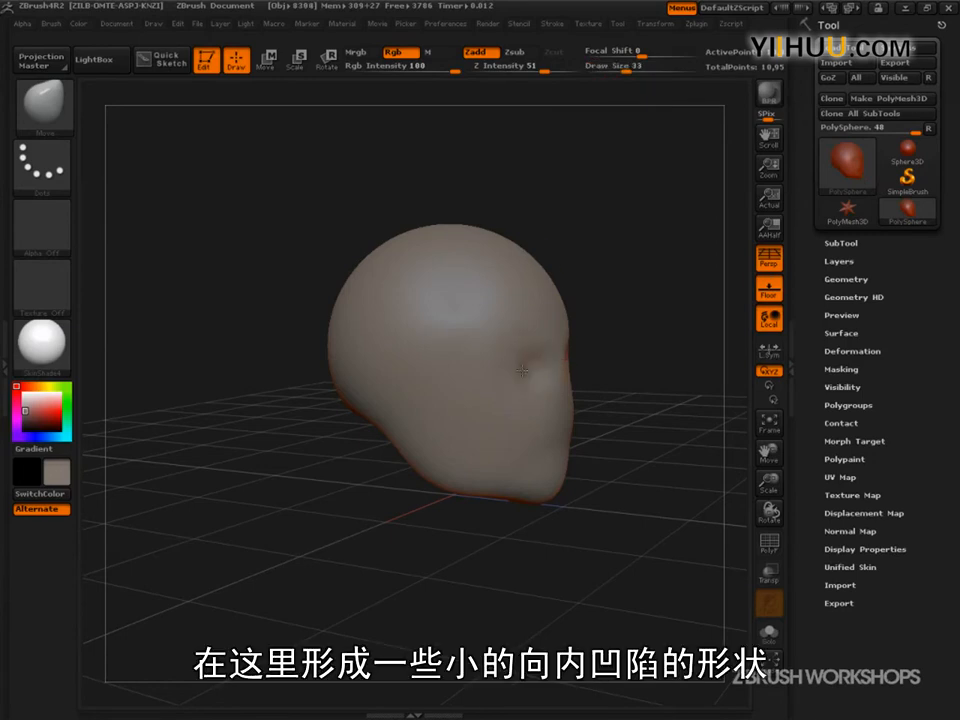
pyautogui.moveTo(626, 70); pyautogui.dragTo(633, 70)
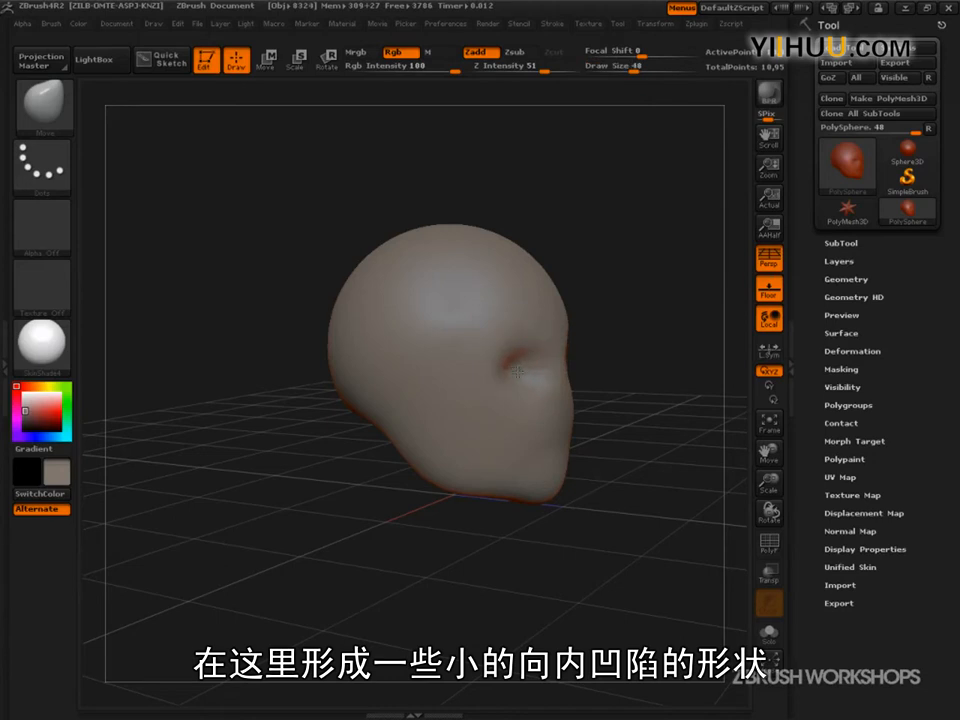
# - Sketch opposing sideways arrows across the head to show the brush's movement direction, and clear the annotation
pyautogui.moveTo(568, 328)
pyautogui.keyDown('ctrl'); pyautogui.keyDown('shift'); pyautogui.mouseDown()
pyautogui.moveTo(398, 334)
pyautogui.moveTo(302, 372)
pyautogui.moveTo(436, 487)
pyautogui.moveTo(433, 497)
pyautogui.moveTo(449, 465)
pyautogui.mouseUp(); pyautogui.keyUp('shift'); pyautogui.keyUp('ctrl')
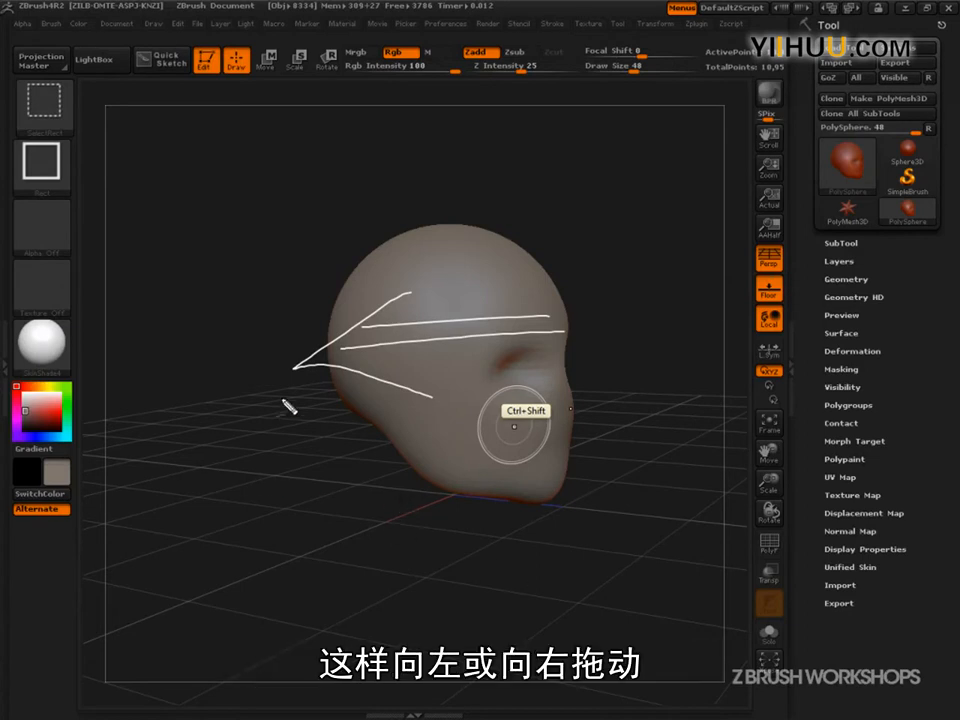
pyautogui.moveTo(548, 317)
pyautogui.mouseDown()
pyautogui.moveTo(621, 322)
pyautogui.moveTo(617, 352)
pyautogui.mouseUp()
pyautogui.moveTo(600, 283); pyautogui.dragTo(619, 374)
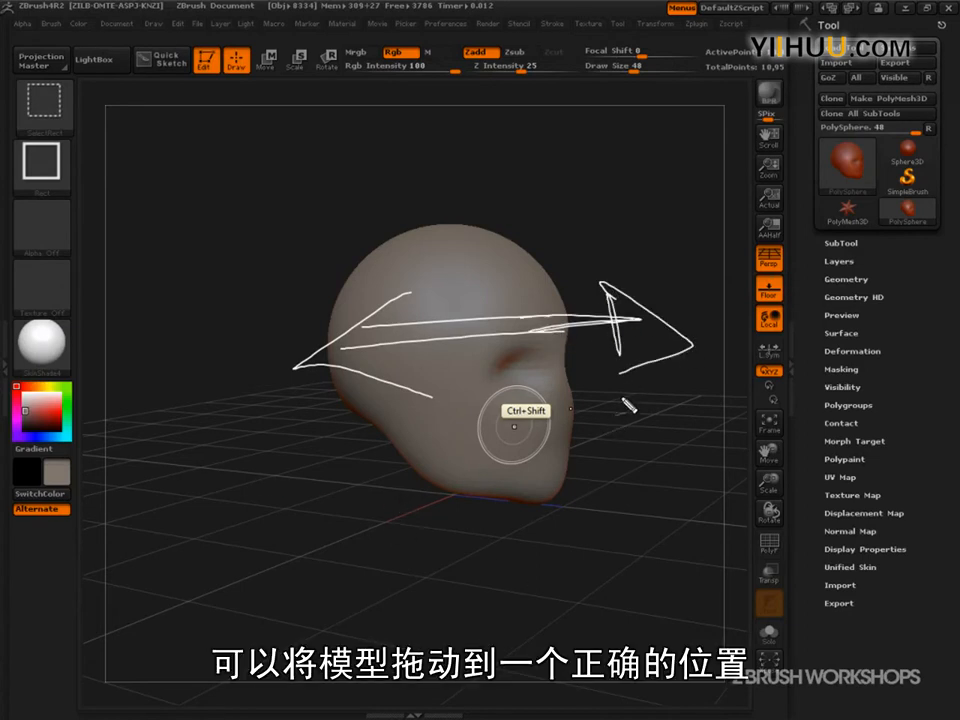
pyautogui.press('Escape')
# - Raise the Move brush's Draw Size to 58 and push the eye sockets deeper into the face
pyautogui.moveTo(647, 587)
pyautogui.mouseDown()
pyautogui.moveTo(639, 510)
pyautogui.moveTo(612, 497)
pyautogui.mouseUp()
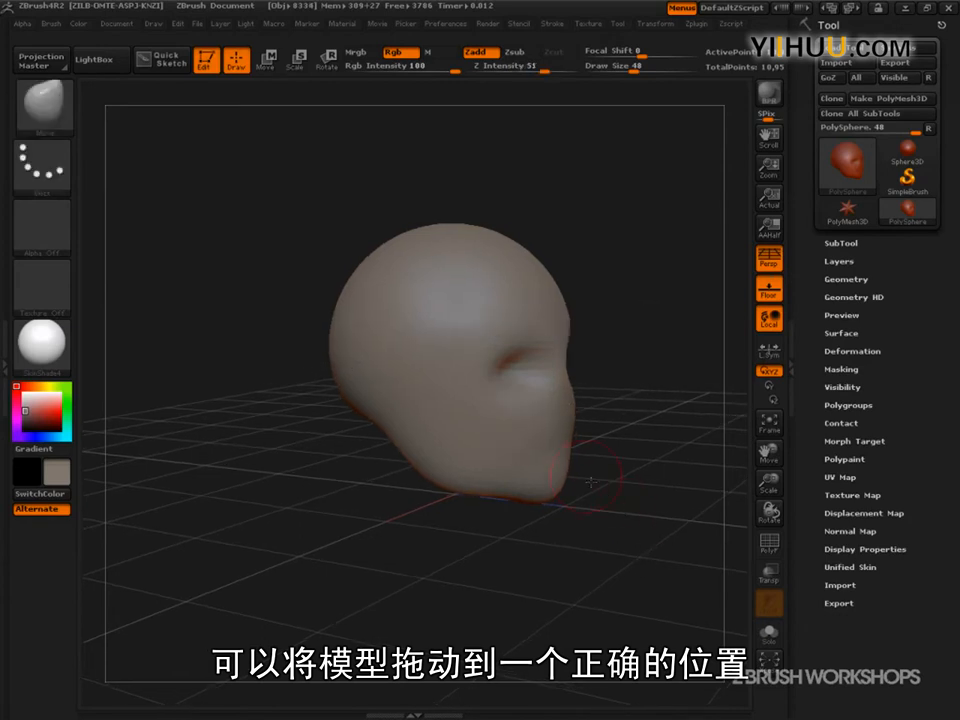
pyautogui.press(']')
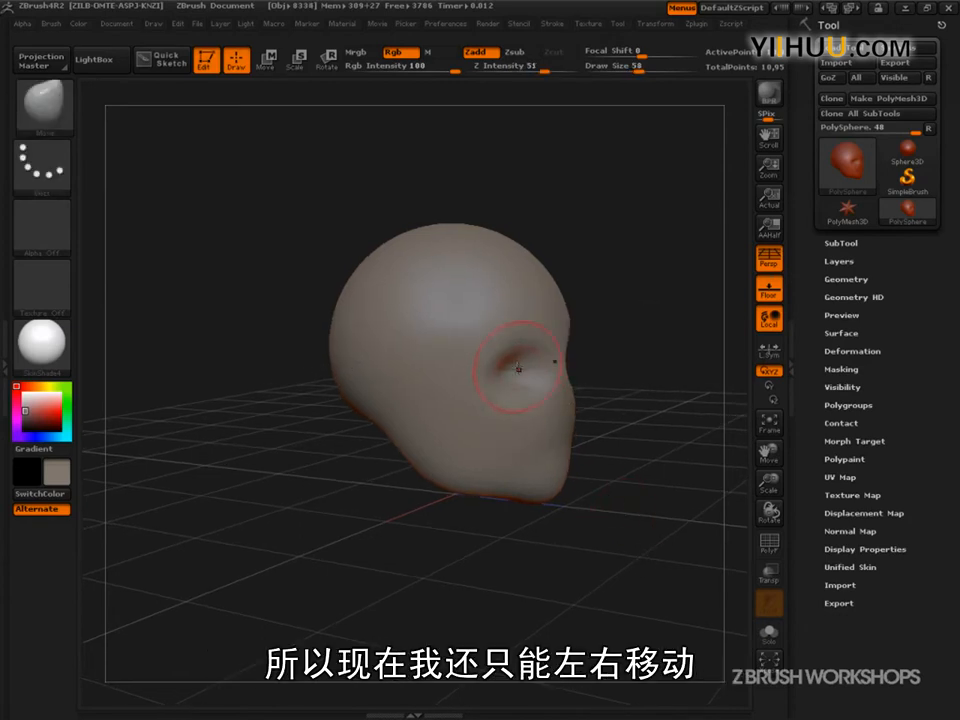
pyautogui.moveTo(647, 418); pyautogui.dragTo(521, 398)
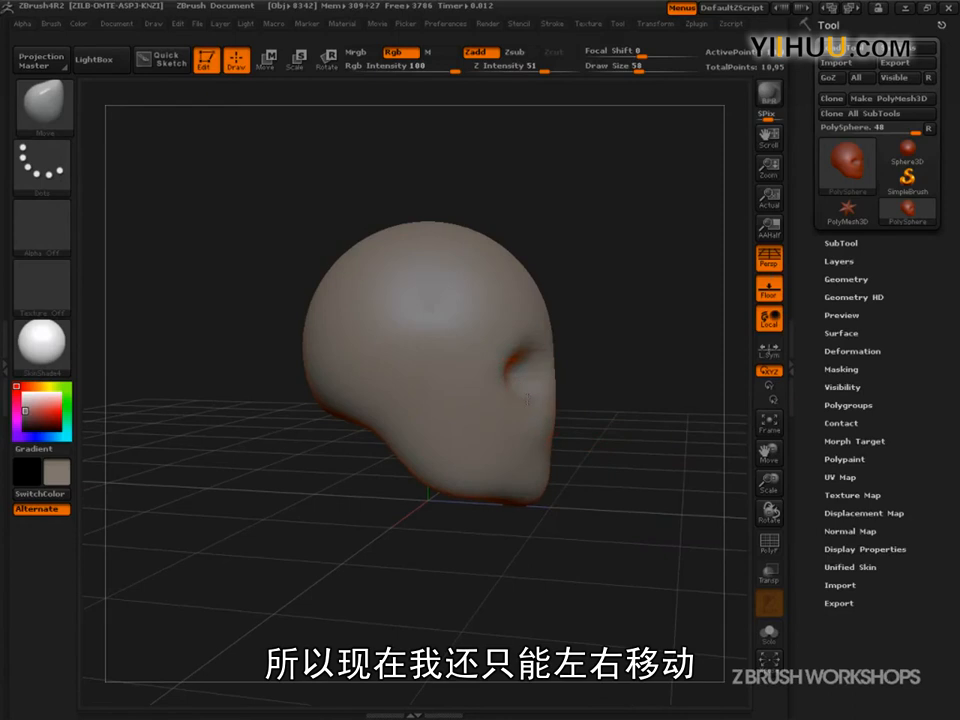
# - Set the Move brush's Draw Size to 99 and pull the forehead slightly outward in the side view
pyautogui.moveTo(620, 432); pyautogui.dragTo(573, 429)
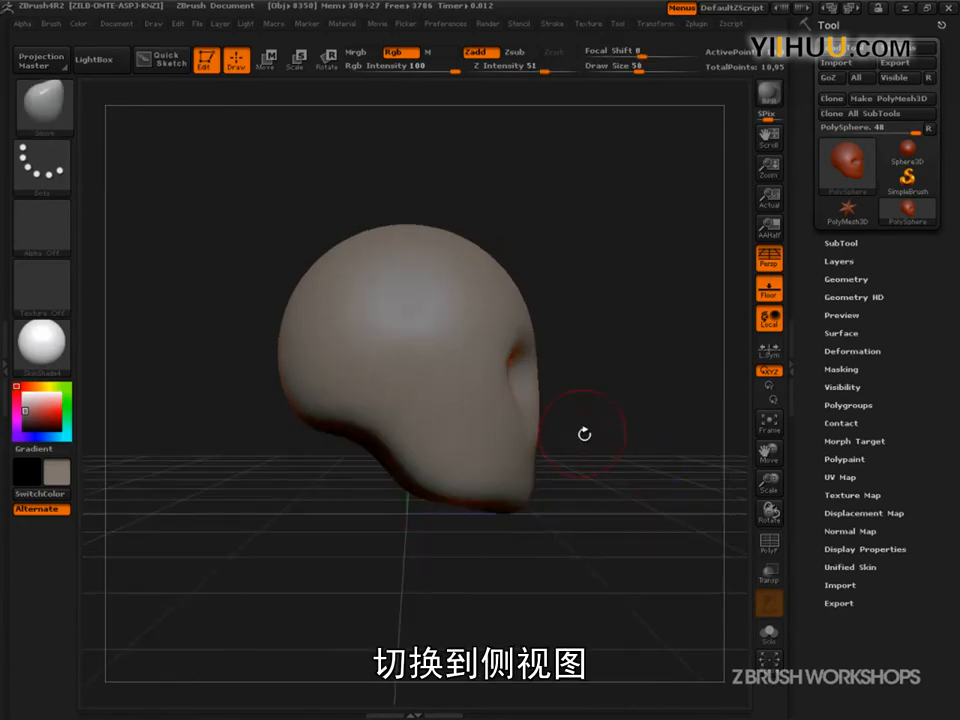
pyautogui.moveTo(634, 479); pyautogui.dragTo(549, 489)
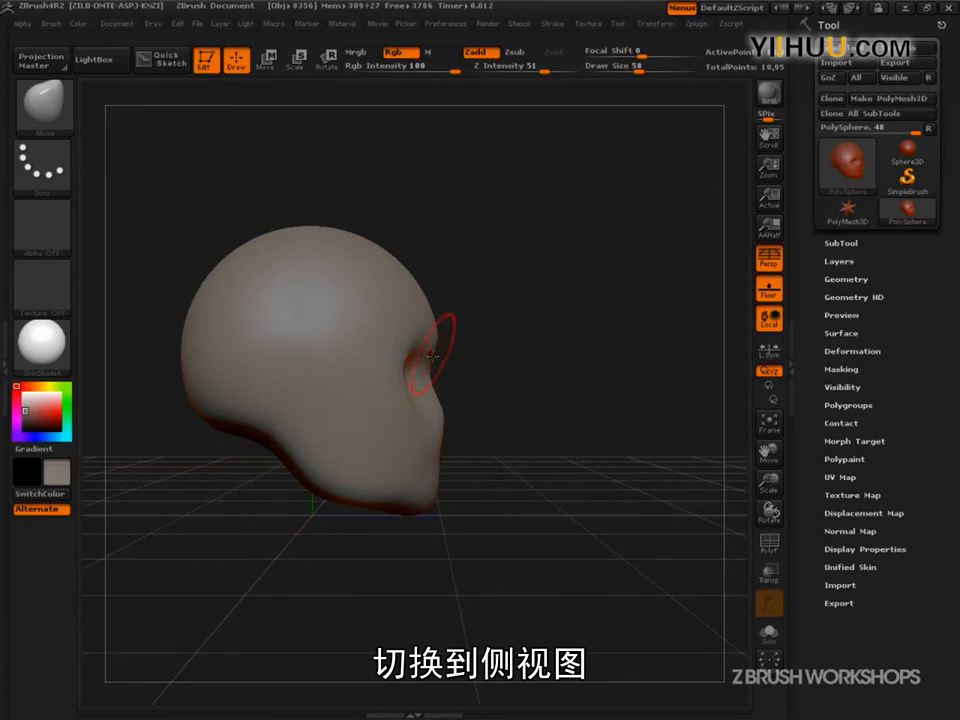
pyautogui.press('s')
pyautogui.moveTo(443, 340); pyautogui.dragTo(477, 340)
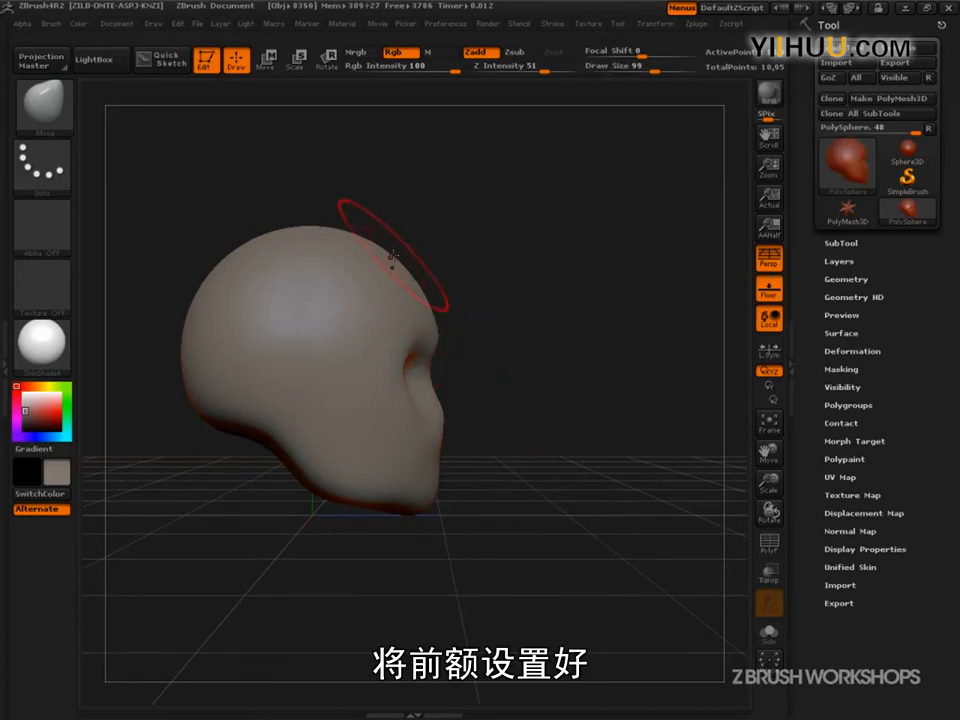
pyautogui.moveTo(420, 250); pyautogui.dragTo(444, 256)
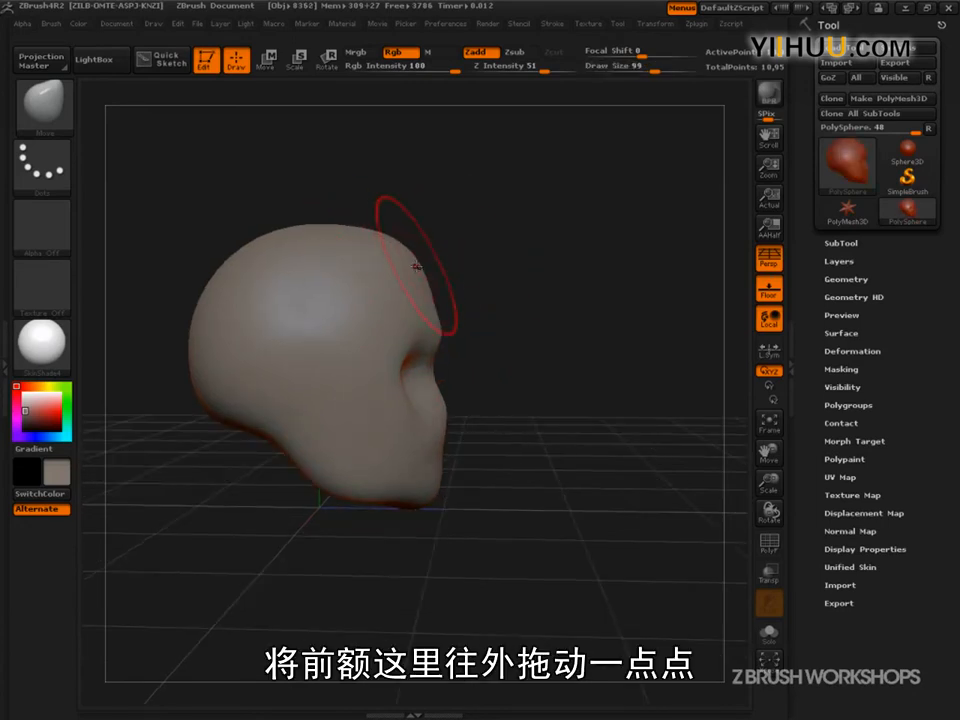
pyautogui.press('s')
pyautogui.moveTo(470, 334); pyautogui.dragTo(425, 334)
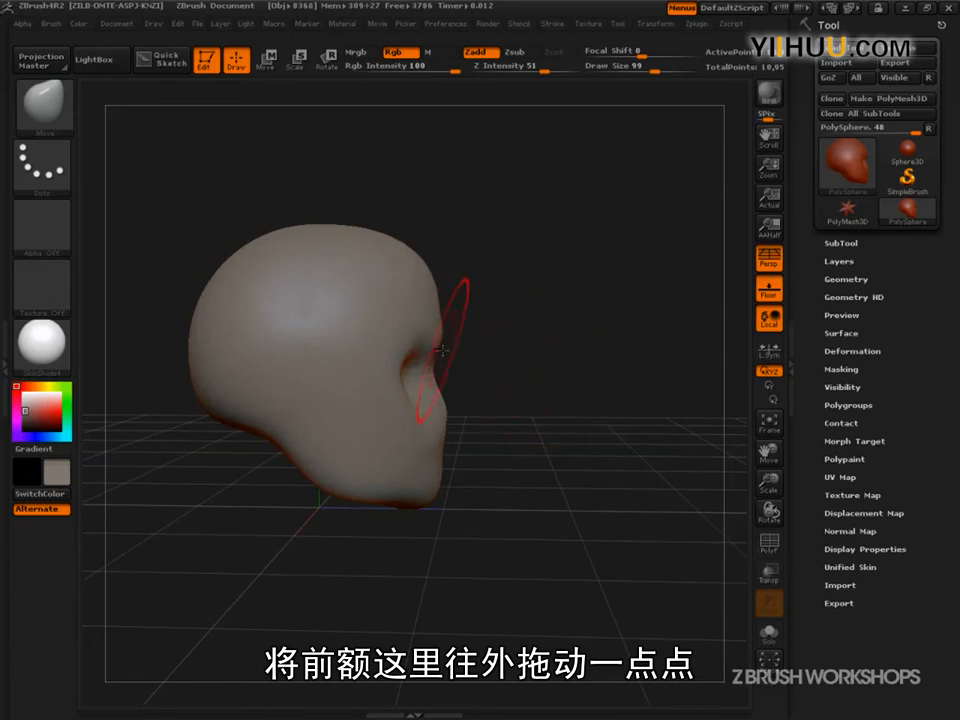
# - Pull the beginning of the nose out of the side profile using Draw Size 42 and 58
pyautogui.press('s')
pyautogui.moveTo(437, 378); pyautogui.dragTo(432, 385)
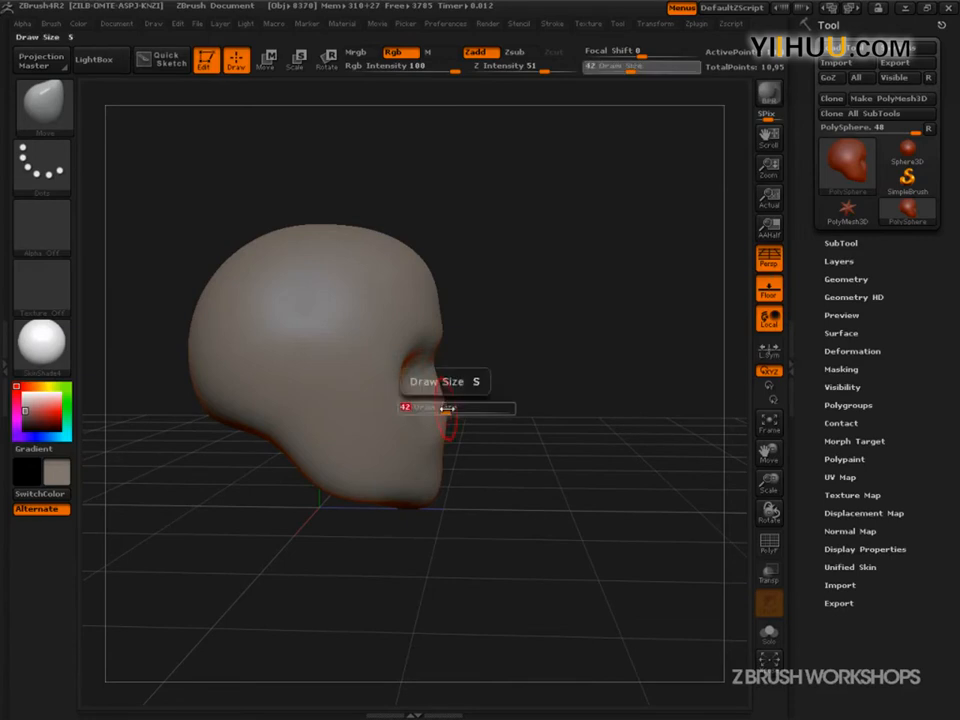
pyautogui.press(']')
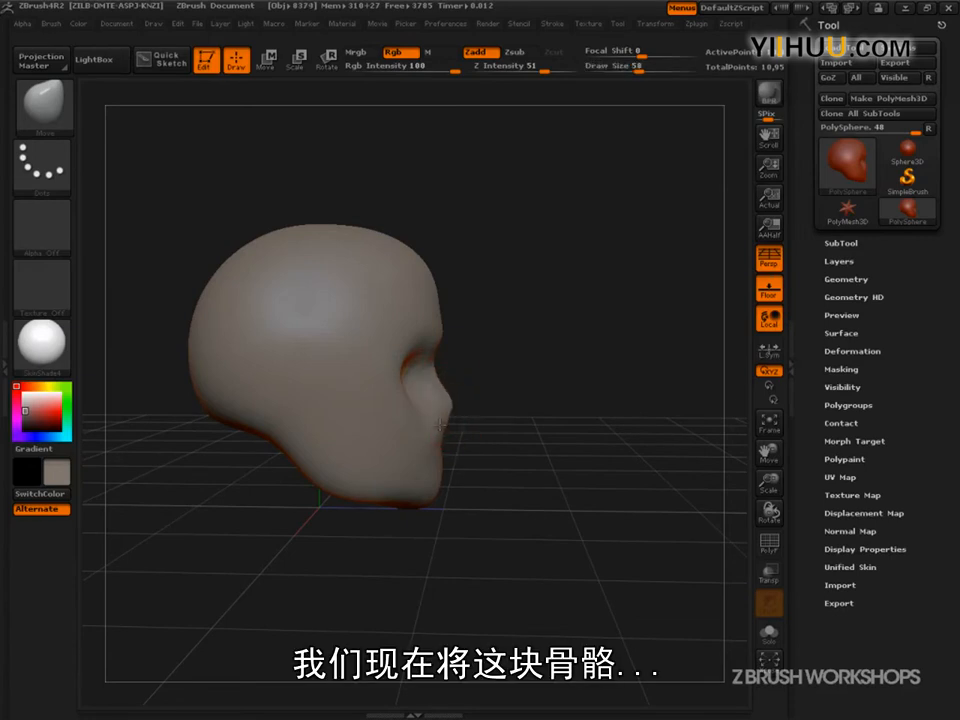
pyautogui.moveTo(453, 416)
pyautogui.keyDown('alt'); pyautogui.mouseDown()
pyautogui.moveTo(593, 504)
pyautogui.moveTo(585, 503)
pyautogui.mouseUp(); pyautogui.keyUp('alt')
pyautogui.hotkey('ctrl', 'z')
pyautogui.hotkey('ctrl', 'z')
# - Shape the nose bridge and the area under the nose at Draw Size 84, and pull the tip forward at Draw Size 60
pyautogui.press('s')
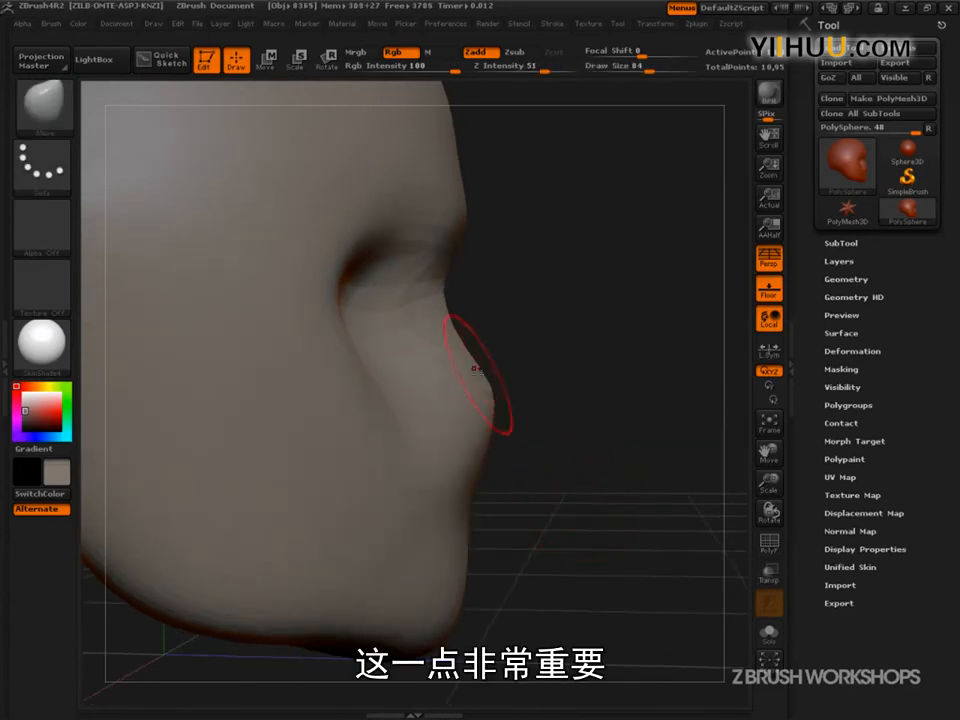
pyautogui.moveTo(456, 338); pyautogui.dragTo(465, 334)
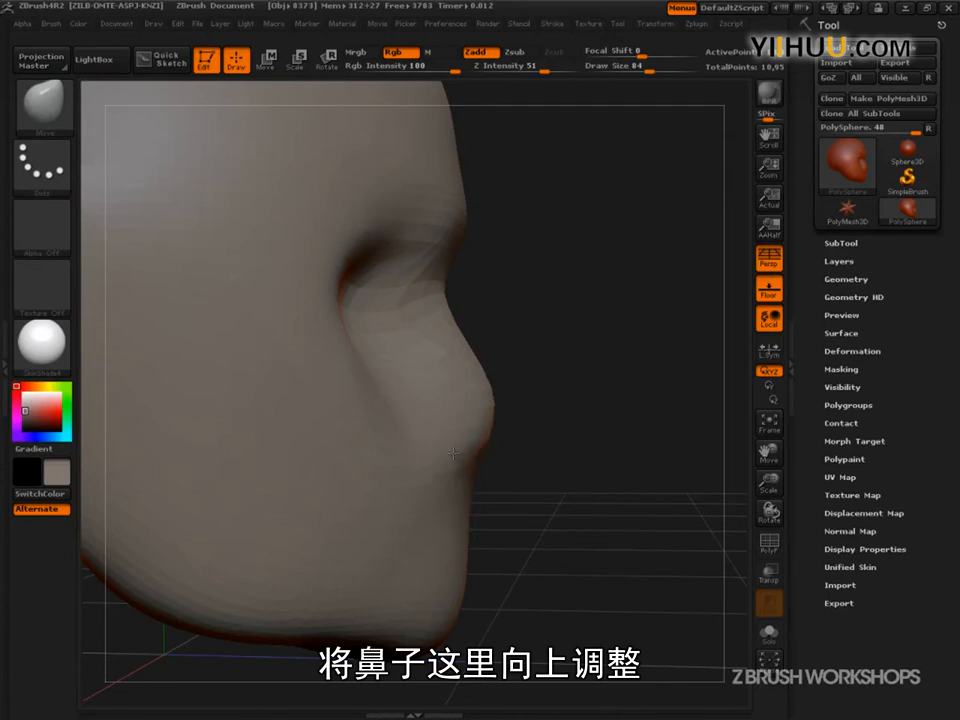
pyautogui.moveTo(455, 468); pyautogui.dragTo(464, 487)
pyautogui.press('s')
pyautogui.moveTo(493, 432); pyautogui.dragTo(487, 432)
pyautogui.press('s')
pyautogui.click(495, 427)
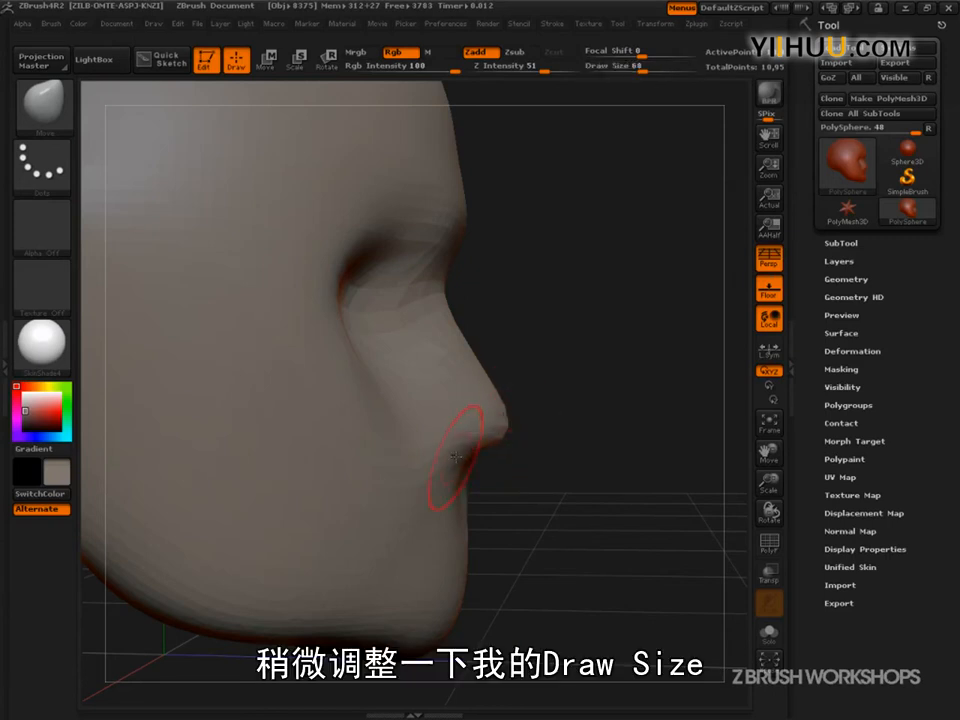
# - Set the Draw Size to 108 and adjust the plane of the nose bridge in profile
pyautogui.keyDown('shift'); pyautogui.moveTo(568, 390); pyautogui.dragTo(592, 390); pyautogui.keyUp('shift')
pyautogui.press('s')
pyautogui.click(445, 296)
pyautogui.moveTo(450, 320); pyautogui.dragTo(460, 328)
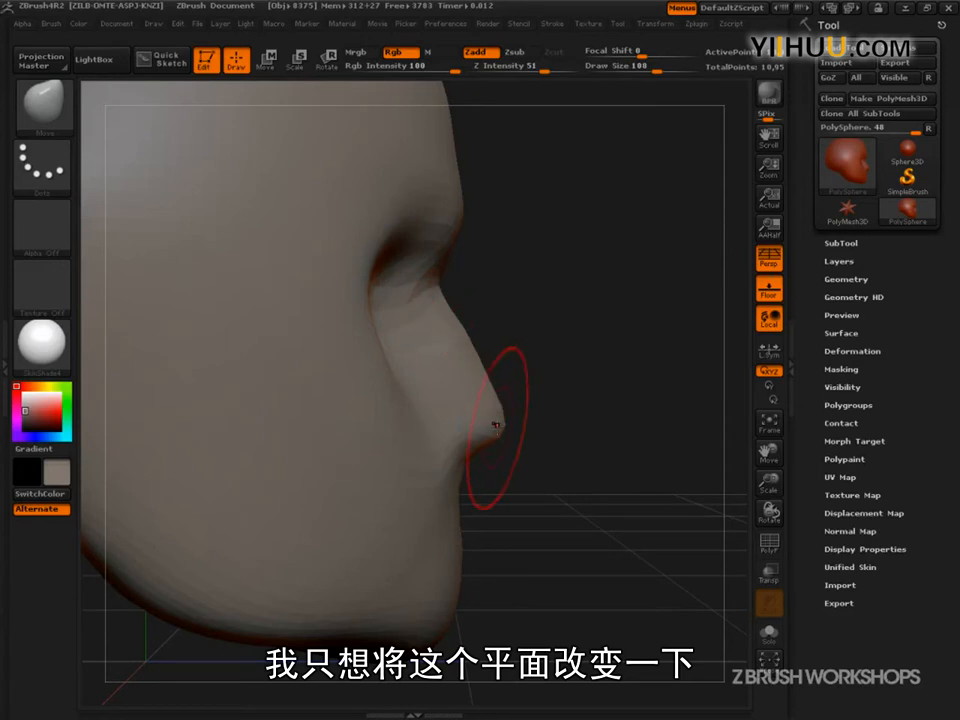
pyautogui.moveTo(525, 375)
pyautogui.mouseDown()
pyautogui.moveTo(522, 354)
pyautogui.moveTo(602, 377)
pyautogui.mouseUp()
pyautogui.moveTo(636, 424); pyautogui.dragTo(641, 437)
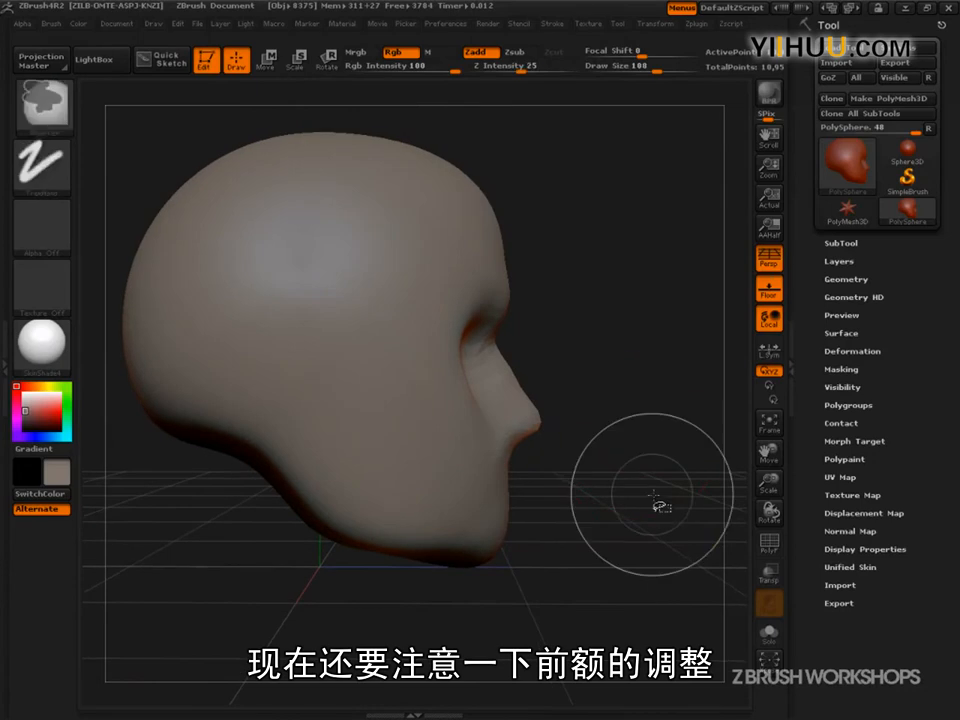
# - Sketch the forehead curve and the mouth-to-chin line over the profile with screen annotations, and clear them
pyautogui.keyDown('ctrl'); pyautogui.moveTo(396, 134); pyautogui.dragTo(517, 322); pyautogui.keyUp('ctrl')
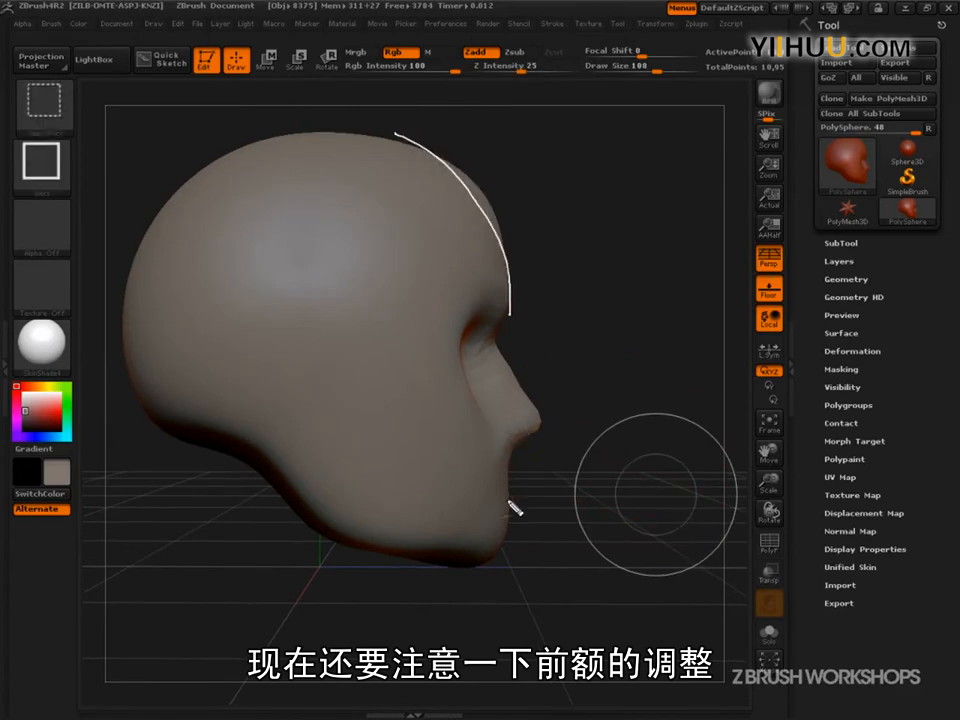
pyautogui.moveTo(512, 447)
pyautogui.keyDown('ctrl'); pyautogui.mouseDown()
pyautogui.moveTo(499, 562)
pyautogui.moveTo(529, 521)
pyautogui.mouseUp(); pyautogui.keyUp('ctrl')
pyautogui.press('Escape')
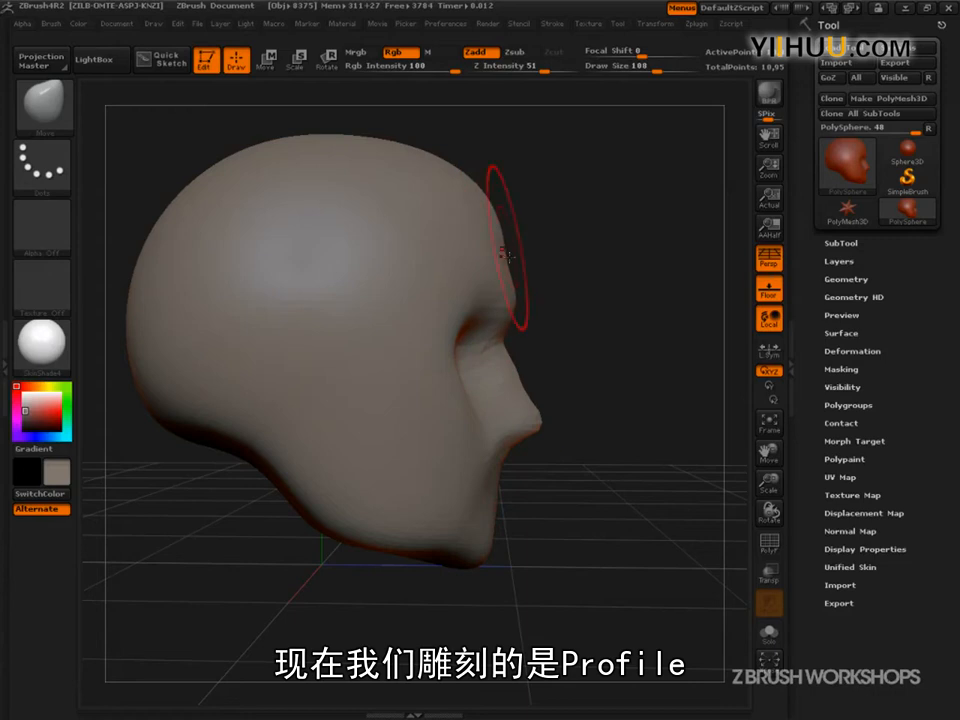
# - Push the area below the nose back and separate the mouth from the chin in profile, reducing the Draw Size to 90
pyautogui.press('s')
pyautogui.moveTo(541, 436)
pyautogui.mouseDown()
pyautogui.moveTo(527, 436)
pyautogui.moveTo(510, 477)
pyautogui.mouseUp()
pyautogui.press('s')
pyautogui.moveTo(510, 477); pyautogui.dragTo(531, 478)
pyautogui.press('s')
pyautogui.moveTo(531, 478)
pyautogui.mouseDown()
pyautogui.moveTo(545, 486)
pyautogui.moveTo(513, 485)
pyautogui.moveTo(611, 525)
pyautogui.moveTo(595, 487)
pyautogui.mouseUp()
pyautogui.press('[')
pyautogui.press('[')
pyautogui.press('s')
pyautogui.moveTo(505, 355)
pyautogui.mouseDown()
pyautogui.moveTo(503, 410)
pyautogui.moveTo(462, 572)
pyautogui.moveTo(479, 491)
pyautogui.moveTo(493, 491)
pyautogui.mouseUp()
pyautogui.press('s')
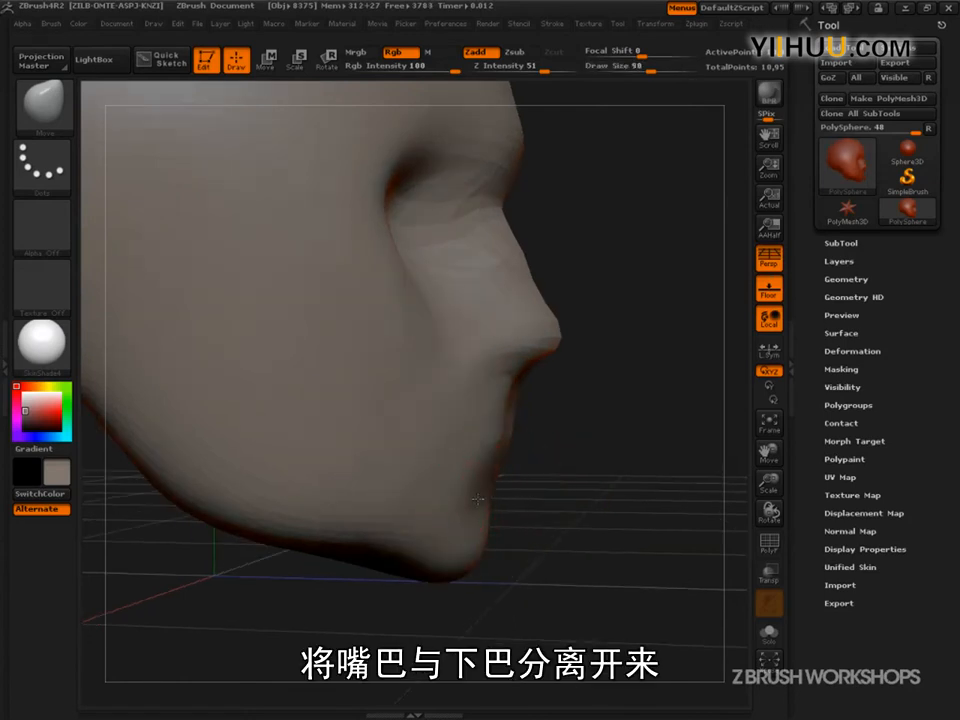
# - Reduce the Draw Size to 76, push the crease below the lips inward and bring the chin forward and up
pyautogui.moveTo(465, 372)
pyautogui.mouseDown()
pyautogui.moveTo(441, 491)
pyautogui.moveTo(439, 439)
pyautogui.moveTo(476, 505)
pyautogui.moveTo(476, 660)
pyautogui.moveTo(455, 560)
pyautogui.moveTo(453, 573)
pyautogui.moveTo(519, 523)
pyautogui.mouseUp()
pyautogui.press('[')
pyautogui.press('[')
pyautogui.press('[')
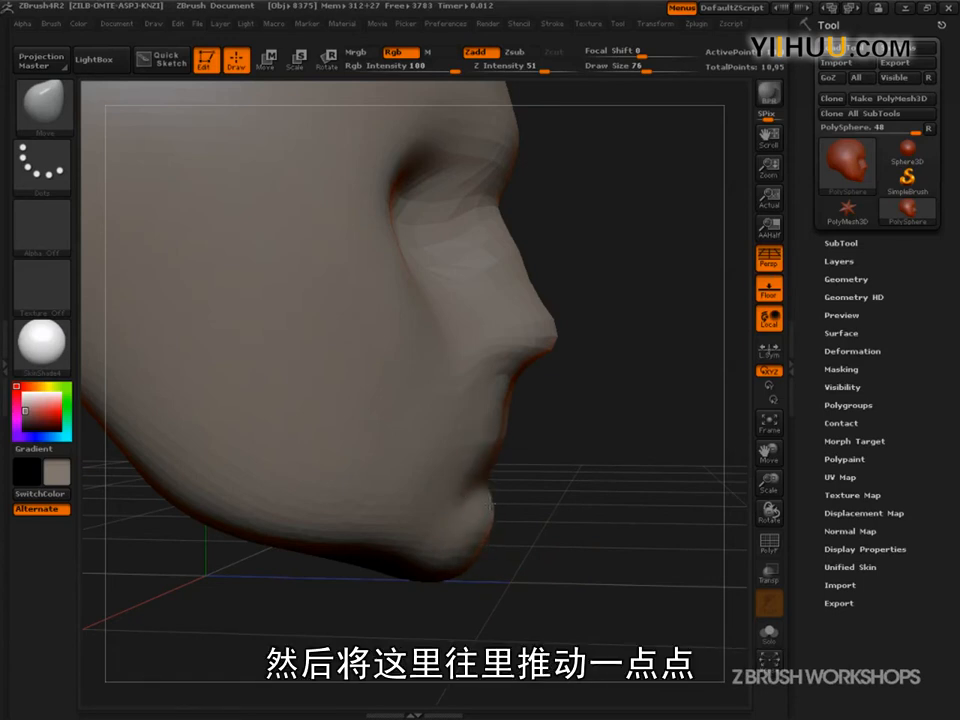
pyautogui.moveTo(466, 491)
pyautogui.mouseDown()
pyautogui.moveTo(468, 483)
pyautogui.moveTo(508, 516)
pyautogui.mouseUp()
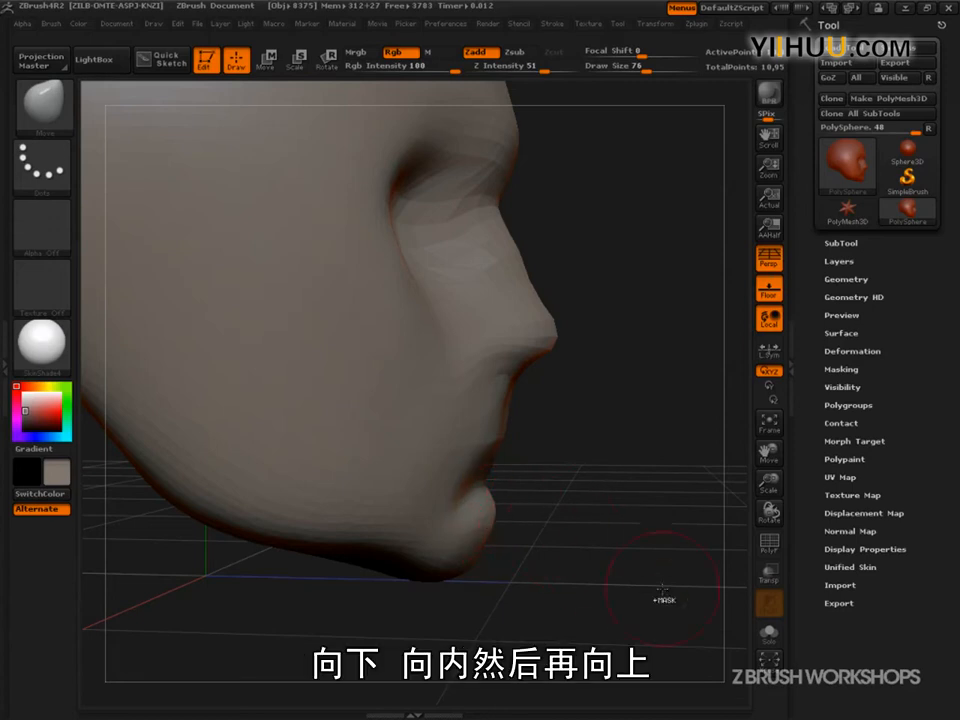
# - Annotate the chin's movement directions and the plane changes at the chin and under the nose, and clear the marks
pyautogui.hotkey('ctrl', 'shift')
pyautogui.moveTo(466, 543)
pyautogui.mouseDown()
pyautogui.moveTo(481, 506)
pyautogui.moveTo(489, 517)
pyautogui.moveTo(448, 494)
pyautogui.mouseUp()
pyautogui.moveTo(493, 537)
pyautogui.mouseDown()
pyautogui.moveTo(508, 500)
pyautogui.moveTo(484, 470)
pyautogui.moveTo(430, 520)
pyautogui.moveTo(447, 513)
pyautogui.mouseUp()
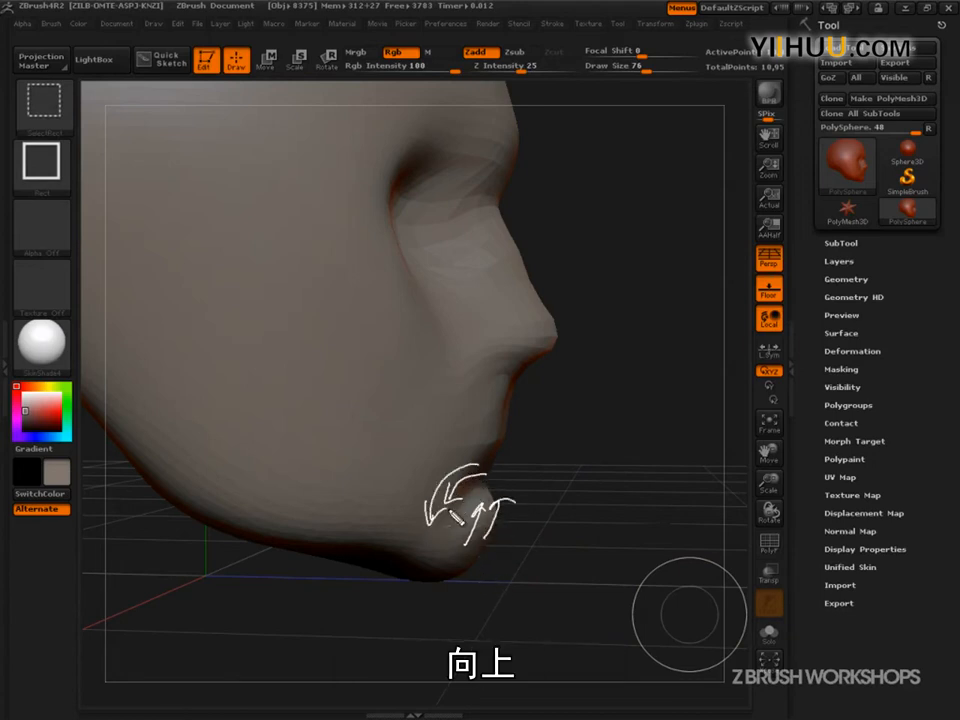
pyautogui.moveTo(483, 443); pyautogui.dragTo(518, 538)
pyautogui.moveTo(510, 443); pyautogui.dragTo(450, 602)
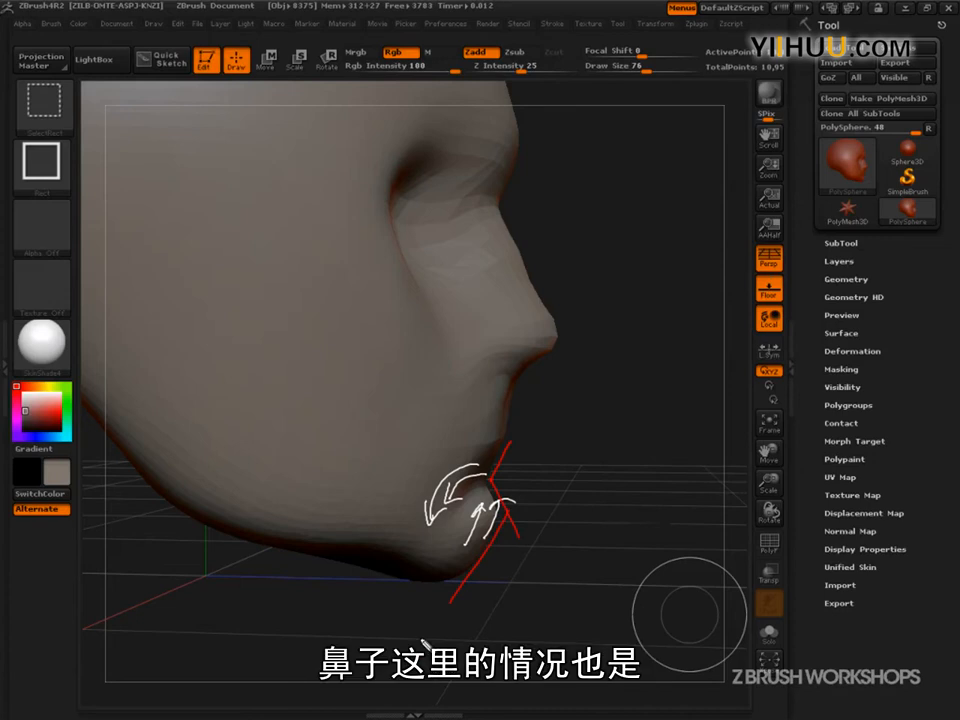
pyautogui.moveTo(494, 396)
pyautogui.mouseDown()
pyautogui.moveTo(484, 341)
pyautogui.moveTo(530, 374)
pyautogui.moveTo(468, 350)
pyautogui.moveTo(463, 336)
pyautogui.moveTo(522, 328)
pyautogui.moveTo(553, 380)
pyautogui.mouseUp()
pyautogui.moveTo(545, 364)
pyautogui.mouseDown()
pyautogui.moveTo(565, 365)
pyautogui.moveTo(523, 372)
pyautogui.mouseUp()
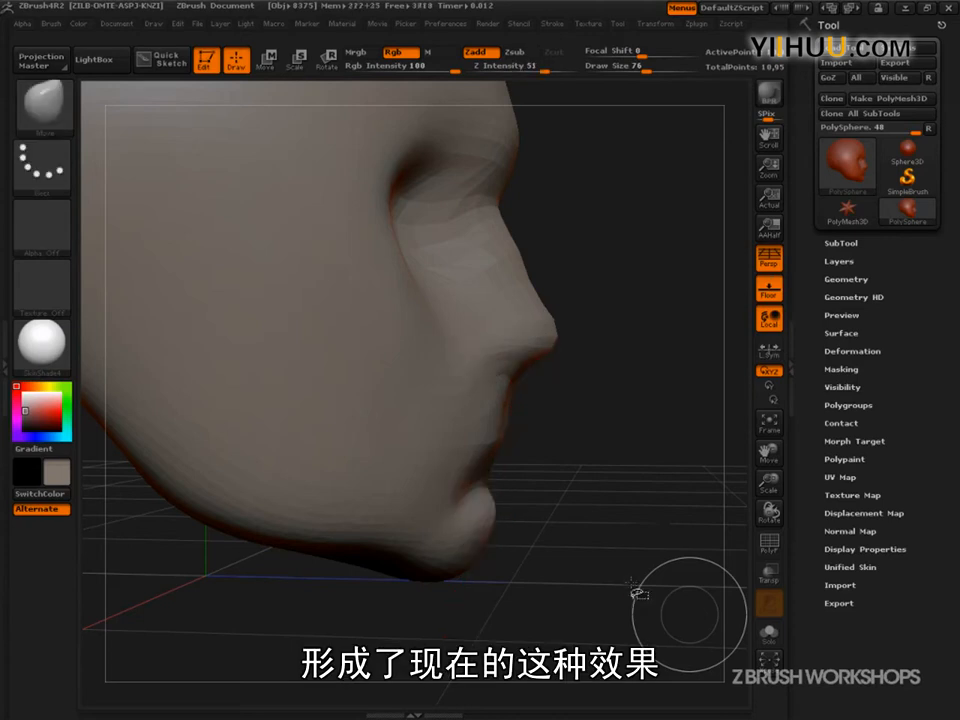
pyautogui.moveTo(639, 598)
pyautogui.mouseDown()
pyautogui.moveTo(628, 631)
pyautogui.moveTo(574, 585)
pyautogui.moveTo(636, 617)
pyautogui.moveTo(640, 640)
pyautogui.moveTo(662, 628)
pyautogui.mouseUp()
# - Trace the face and jaw profile in white and draw red vertical lines from forehead to chin to check their alignment
pyautogui.hotkey('ctrl', 'shift')
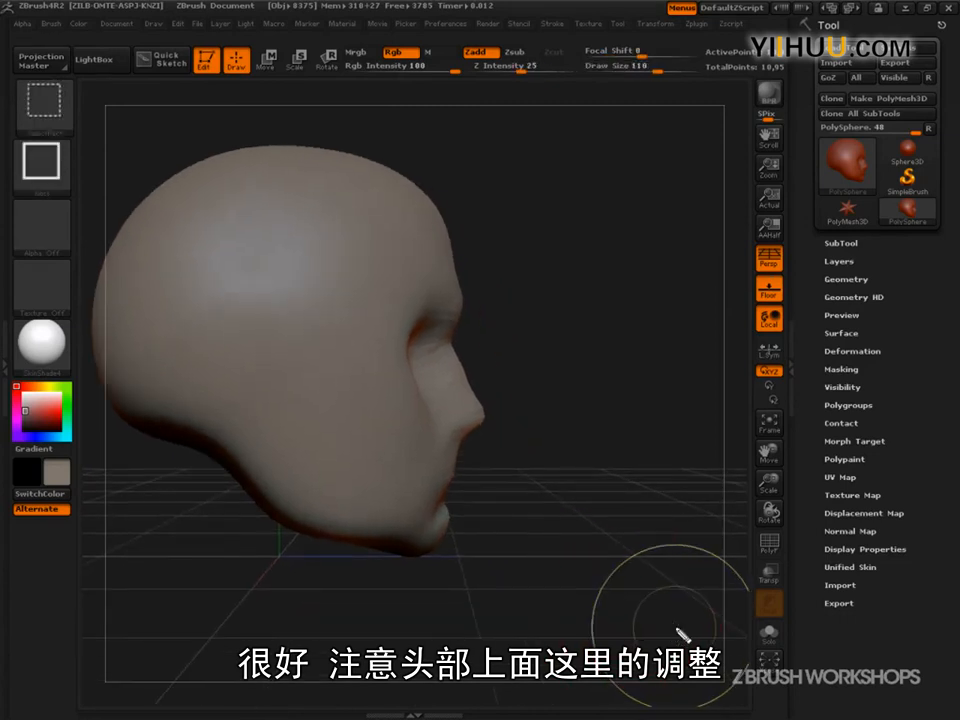
pyautogui.moveTo(396, 173)
pyautogui.keyDown('ctrl'); pyautogui.keyDown('shift'); pyautogui.mouseDown()
pyautogui.moveTo(456, 229)
pyautogui.moveTo(465, 352)
pyautogui.moveTo(483, 410)
pyautogui.moveTo(445, 488)
pyautogui.moveTo(458, 517)
pyautogui.moveTo(440, 556)
pyautogui.moveTo(310, 528)
pyautogui.moveTo(262, 410)
pyautogui.mouseUp(); pyautogui.keyUp('shift'); pyautogui.keyUp('ctrl')
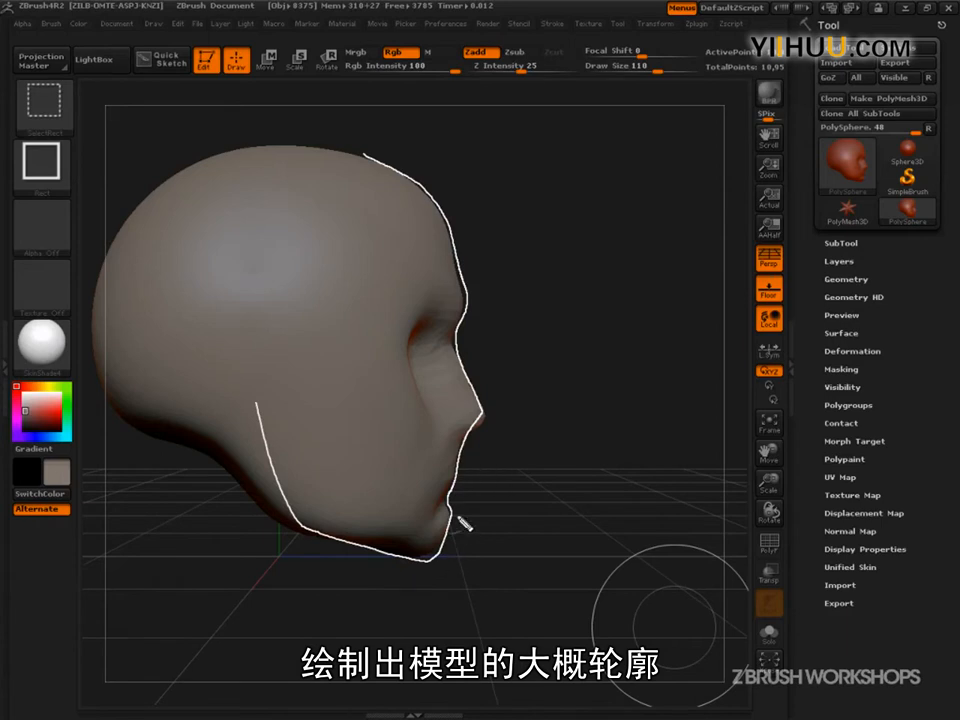
pyautogui.moveTo(420, 155)
pyautogui.mouseDown()
pyautogui.moveTo(444, 640)
pyautogui.moveTo(429, 156)
pyautogui.moveTo(445, 625)
pyautogui.mouseUp()
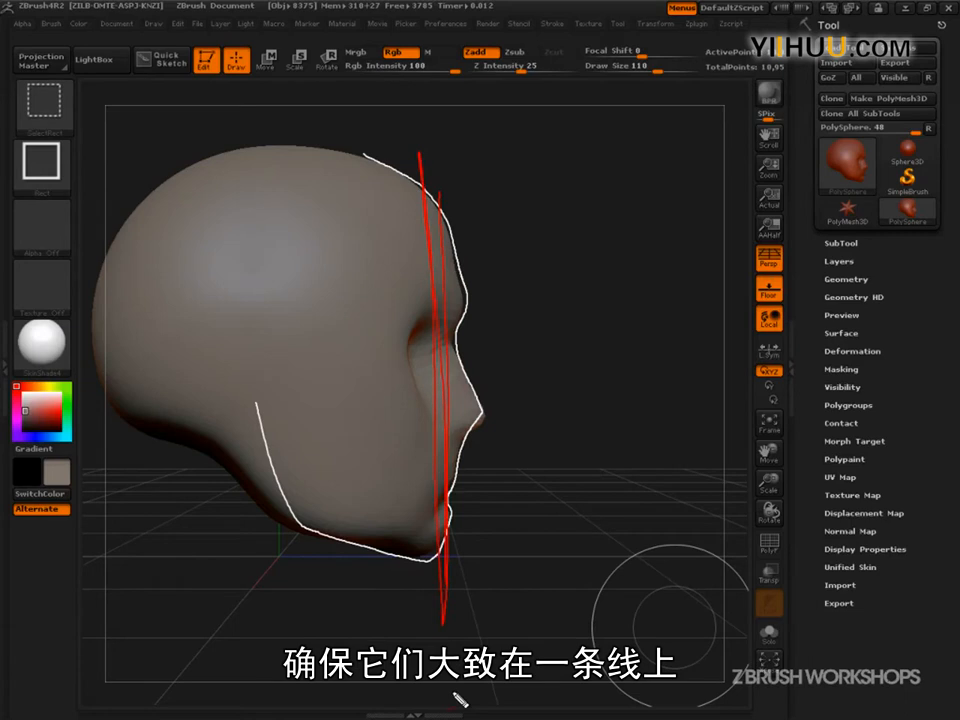
# - Try reshaping the forehead and crown in profile with the Move brush at Draw Size 183, and undo the strokes
pyautogui.moveTo(560, 600)
pyautogui.mouseDown()
pyautogui.moveTo(579, 583)
pyautogui.moveTo(619, 579)
pyautogui.moveTo(620, 590)
pyautogui.moveTo(590, 607)
pyautogui.mouseUp()
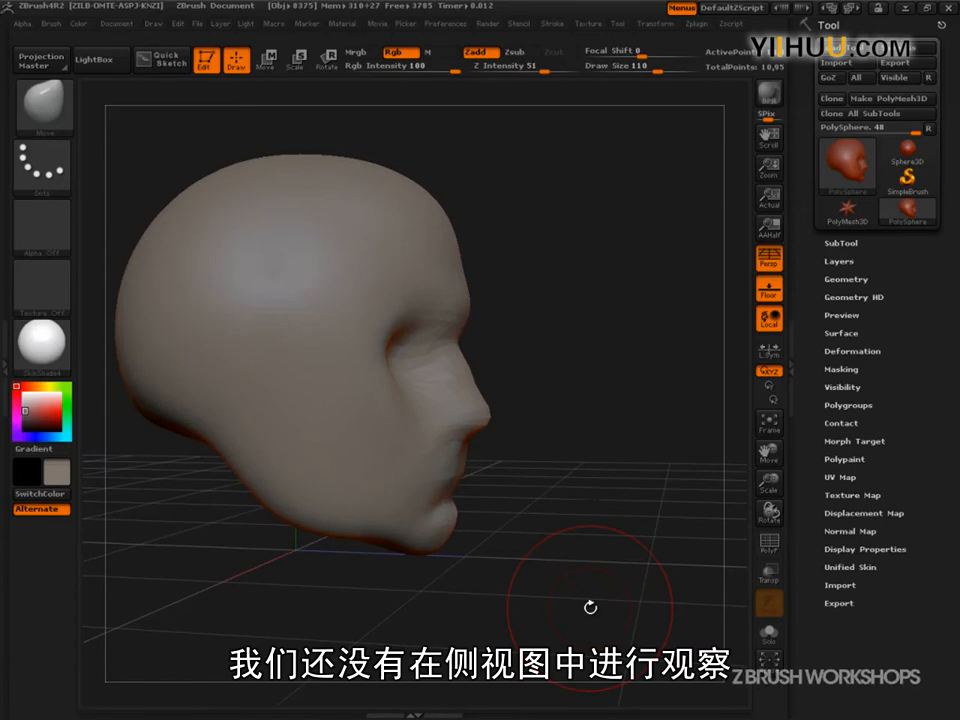
pyautogui.moveTo(642, 590); pyautogui.dragTo(628, 623)
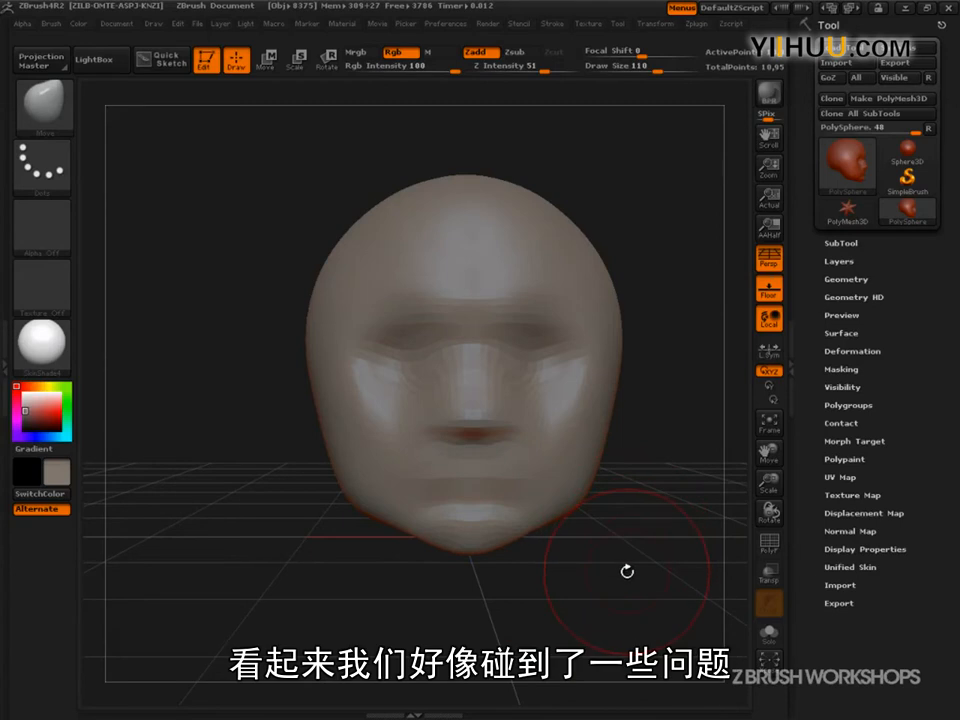
pyautogui.moveTo(619, 576); pyautogui.dragTo(628, 619)
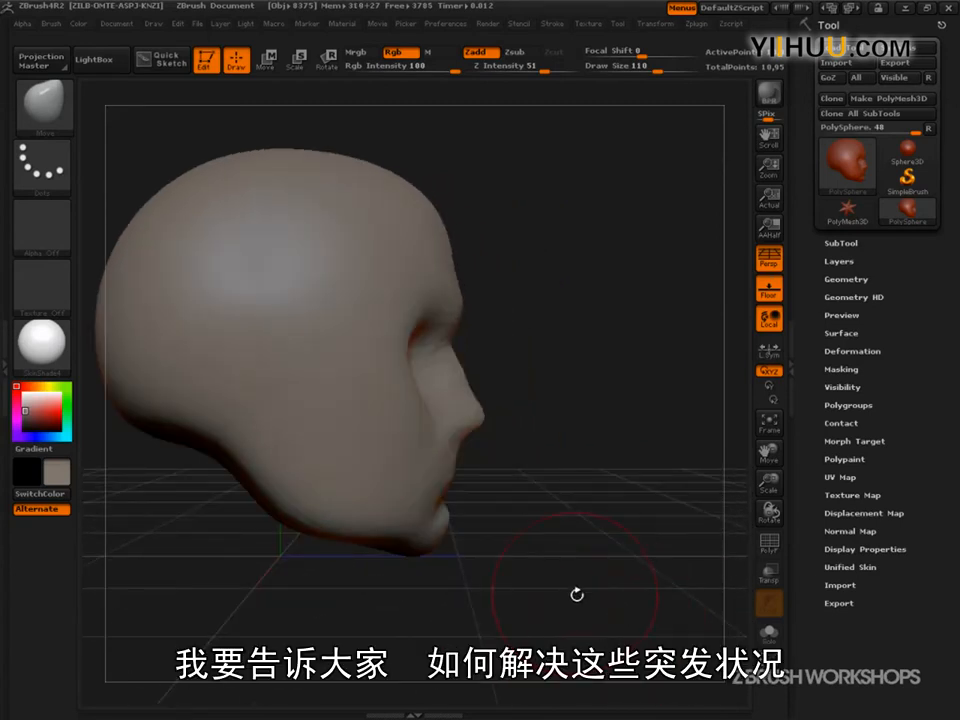
pyautogui.moveTo(581, 604); pyautogui.dragTo(588, 597)
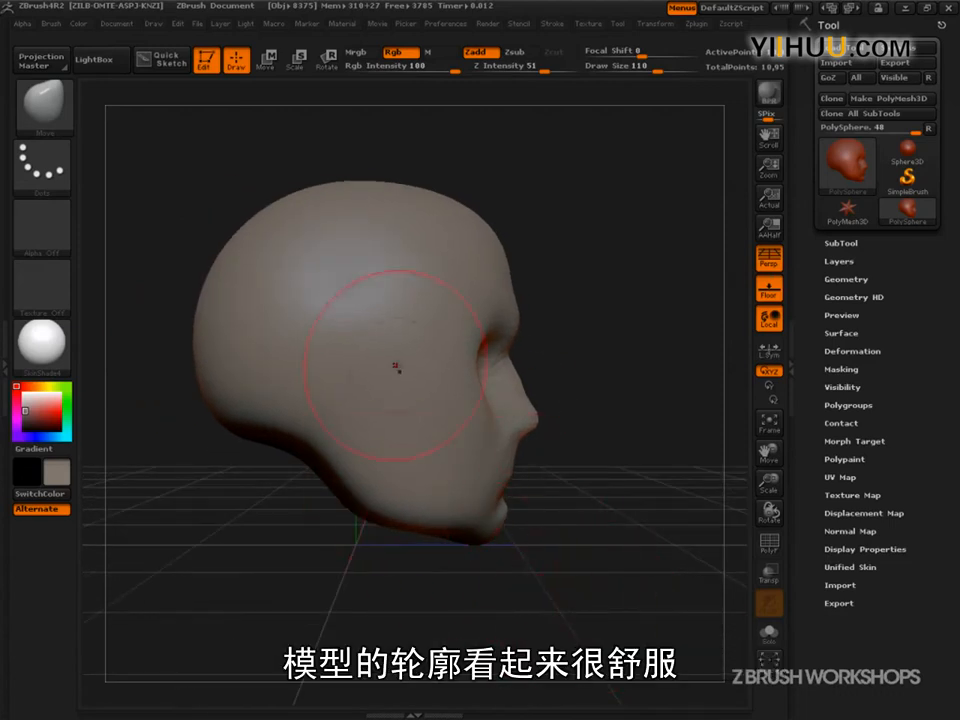
pyautogui.press('s')
pyautogui.moveTo(505, 259)
pyautogui.mouseDown()
pyautogui.moveTo(559, 268)
pyautogui.moveTo(500, 257)
pyautogui.moveTo(533, 257)
pyautogui.mouseUp()
pyautogui.moveTo(437, 197); pyautogui.dragTo(400, 155)
pyautogui.moveTo(507, 246); pyautogui.dragTo(555, 246)
pyautogui.moveTo(652, 490)
pyautogui.mouseDown()
pyautogui.moveTo(712, 525)
pyautogui.moveTo(677, 516)
pyautogui.moveTo(670, 535)
pyautogui.moveTo(638, 539)
pyautogui.mouseUp()
pyautogui.hotkey('ctrl', 'z')
pyautogui.hotkey('ctrl', 'z')
pyautogui.hotkey('ctrl', 'z')
# - Select the Move brush and set its Draw Size to 103
pyautogui.press('b')
pyautogui.press('m')
pyautogui.press('v')
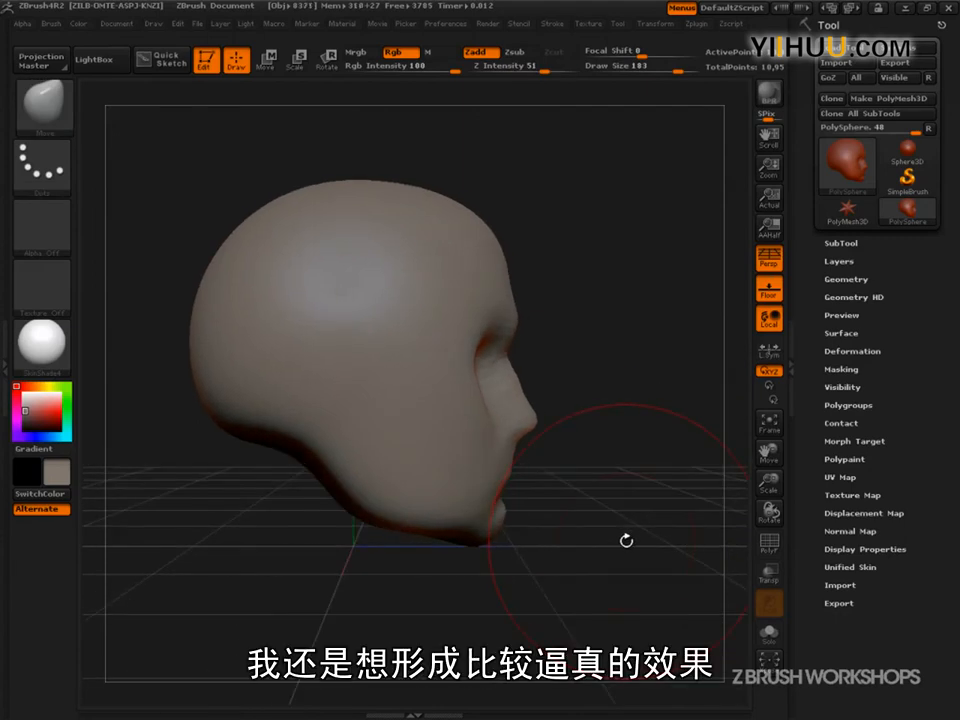
pyautogui.press('s')
pyautogui.moveTo(607, 519)
pyautogui.mouseDown()
pyautogui.moveTo(592, 521)
pyautogui.moveTo(620, 536)
pyautogui.moveTo(630, 519)
pyautogui.mouseUp()
pyautogui.press('s')
# - Annotate the face profile and the side plane line from the eye to the jaw with cross ticks, and clear the marks
pyautogui.hotkey('ctrl', 'shift')
pyautogui.hotkey('ctrl', 'shift', 'd')
pyautogui.moveTo(500, 297)
pyautogui.mouseDown()
pyautogui.moveTo(468, 418)
pyautogui.moveTo(403, 538)
pyautogui.mouseUp()
pyautogui.moveTo(515, 341)
pyautogui.mouseDown()
pyautogui.moveTo(553, 381)
pyautogui.moveTo(516, 446)
pyautogui.moveTo(505, 551)
pyautogui.moveTo(476, 578)
pyautogui.mouseUp()
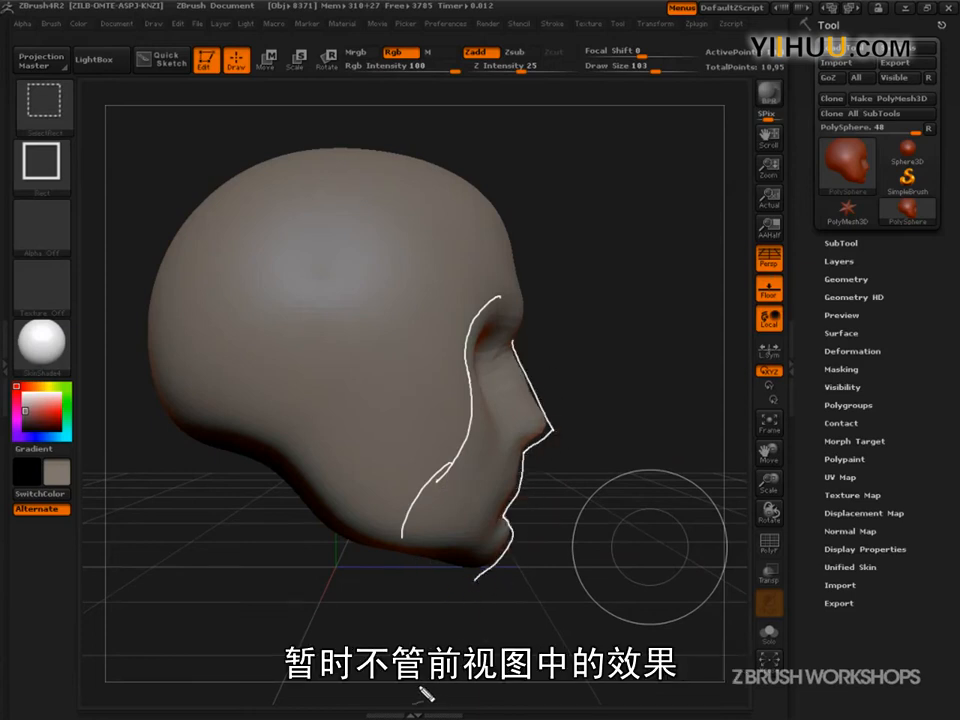
pyautogui.moveTo(497, 297)
pyautogui.mouseDown()
pyautogui.moveTo(468, 423)
pyautogui.moveTo(386, 575)
pyautogui.mouseUp()
pyautogui.moveTo(479, 318); pyautogui.dragTo(500, 290)
pyautogui.moveTo(442, 349); pyautogui.dragTo(494, 376)
pyautogui.moveTo(430, 426); pyautogui.dragTo(469, 474)
pyautogui.moveTo(366, 533); pyautogui.dragTo(404, 560)
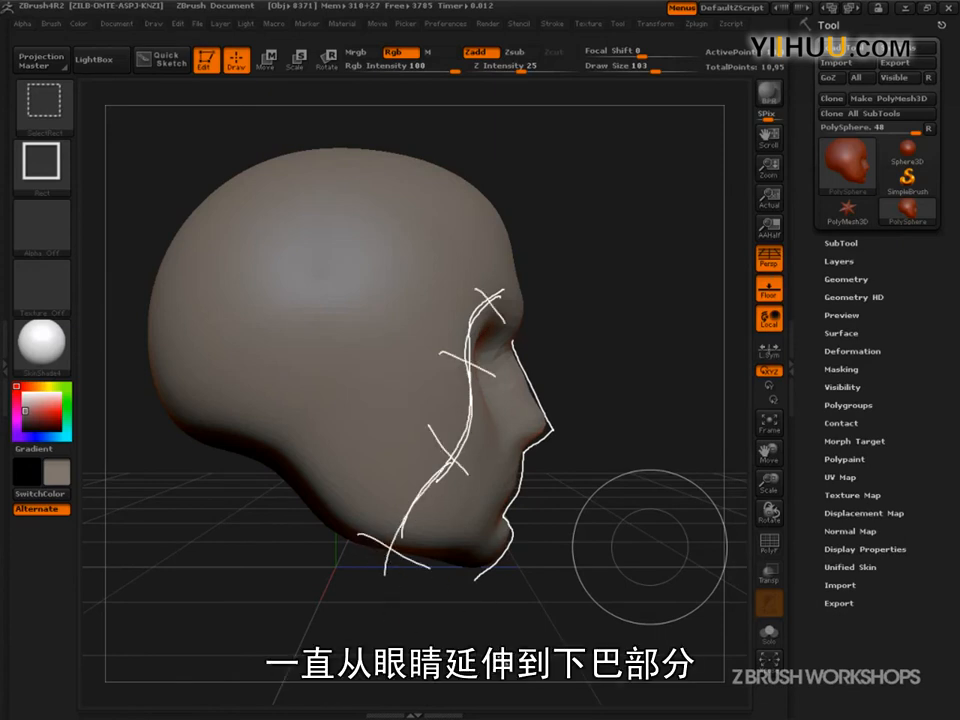
pyautogui.press('b')
pyautogui.press('m')
pyautogui.press('v')
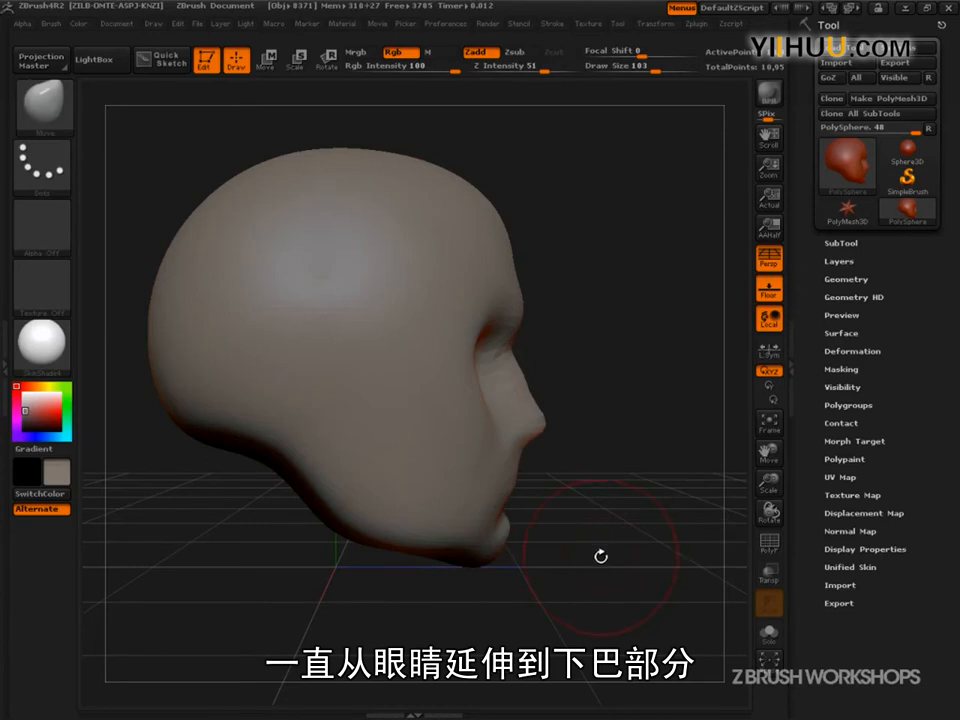
pyautogui.hotkey('ctrl', 'shift')
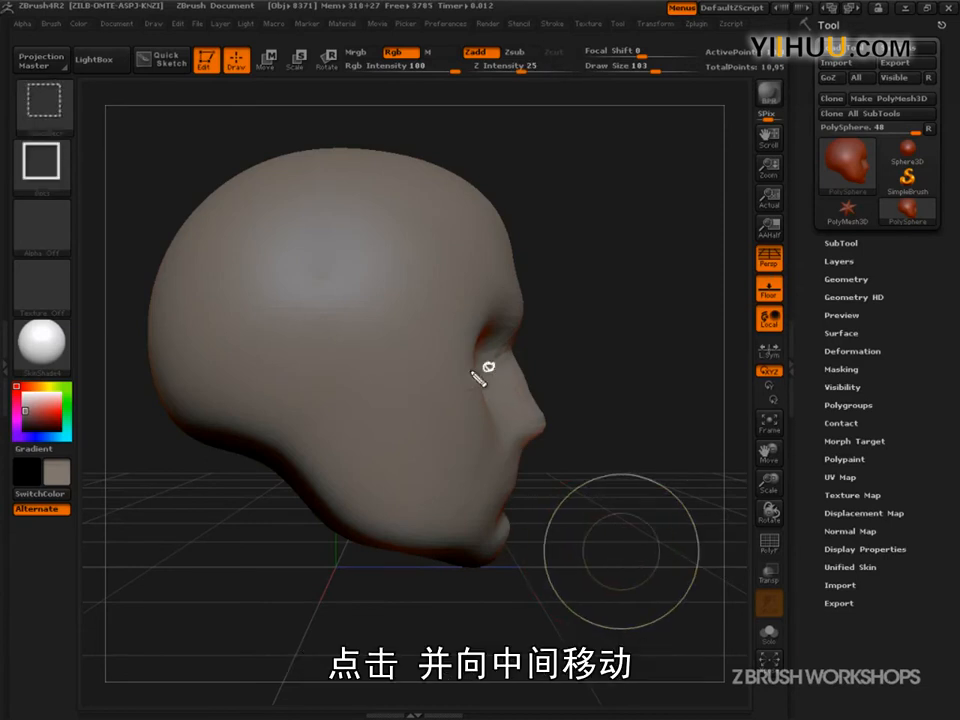
# - Annotate the profile with a backward arrow at the eye and the side plane line from brow to jaw, and clear the marks
pyautogui.moveTo(488, 367); pyautogui.dragTo(397, 366)
pyautogui.moveTo(418, 353); pyautogui.dragTo(433, 378)
pyautogui.moveTo(493, 300)
pyautogui.mouseDown()
pyautogui.moveTo(470, 378)
pyautogui.moveTo(478, 396)
pyautogui.moveTo(422, 527)
pyautogui.mouseUp()
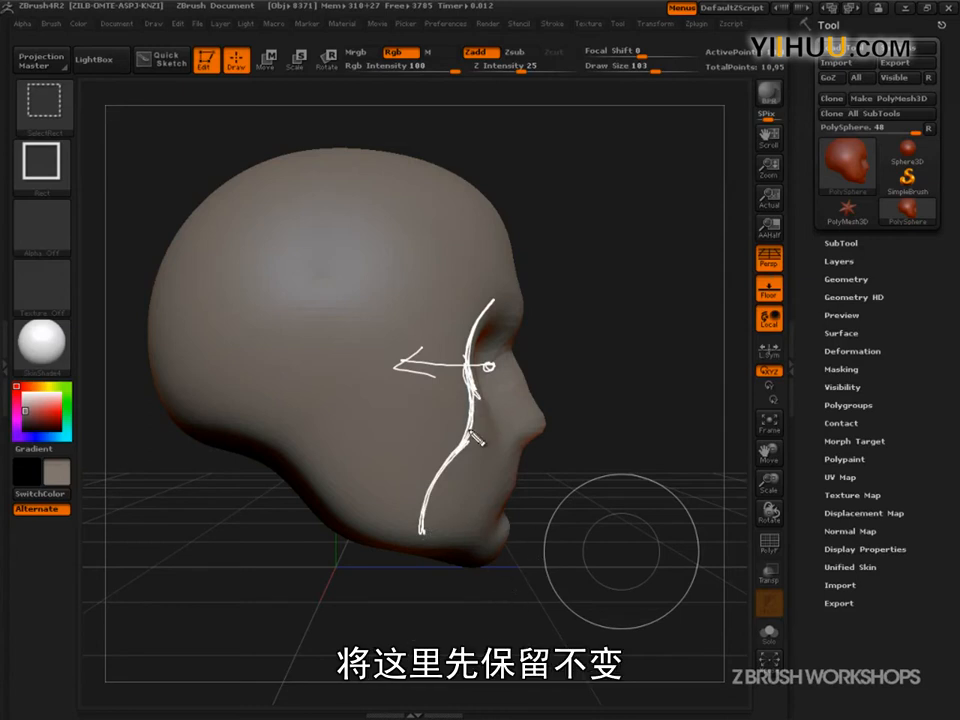
pyautogui.moveTo(467, 362); pyautogui.dragTo(466, 428)
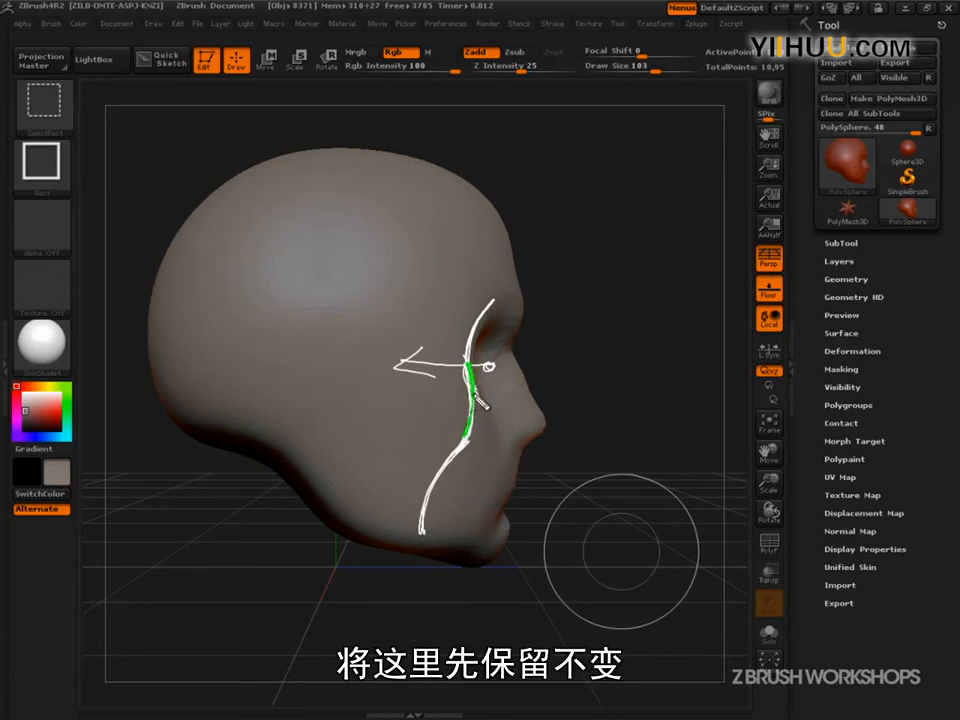
pyautogui.click(451, 489)
pyautogui.click(470, 492)
pyautogui.click(484, 494)
pyautogui.moveTo(448, 493)
pyautogui.mouseDown()
pyautogui.moveTo(392, 489)
pyautogui.moveTo(370, 467)
pyautogui.mouseUp()
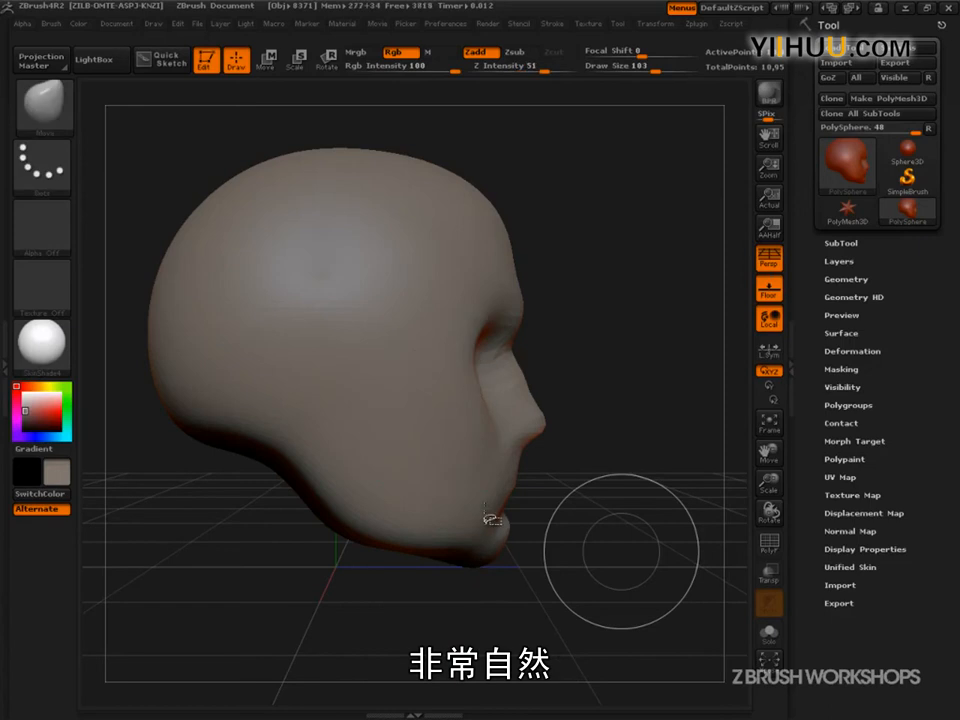
# - With the Move brush at Draw Size 74, push the cheek beside the mouth and the outer eye socket backward
pyautogui.press('s')
pyautogui.moveTo(470, 495); pyautogui.dragTo(461, 496)
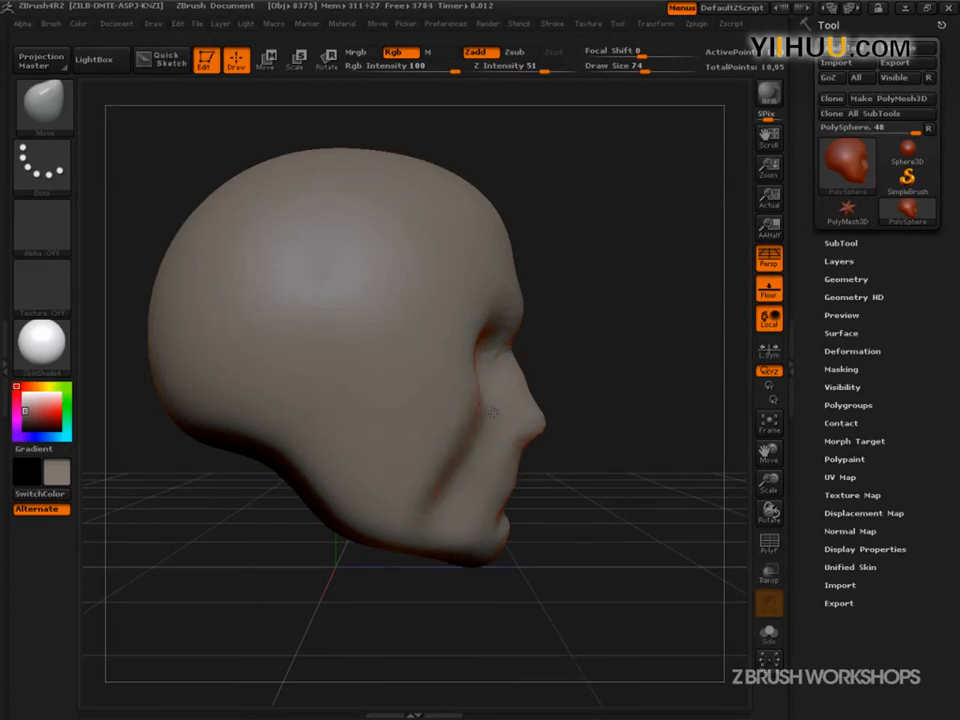
pyautogui.moveTo(465, 400); pyautogui.dragTo(454, 362)
pyautogui.moveTo(596, 340); pyautogui.dragTo(524, 348)
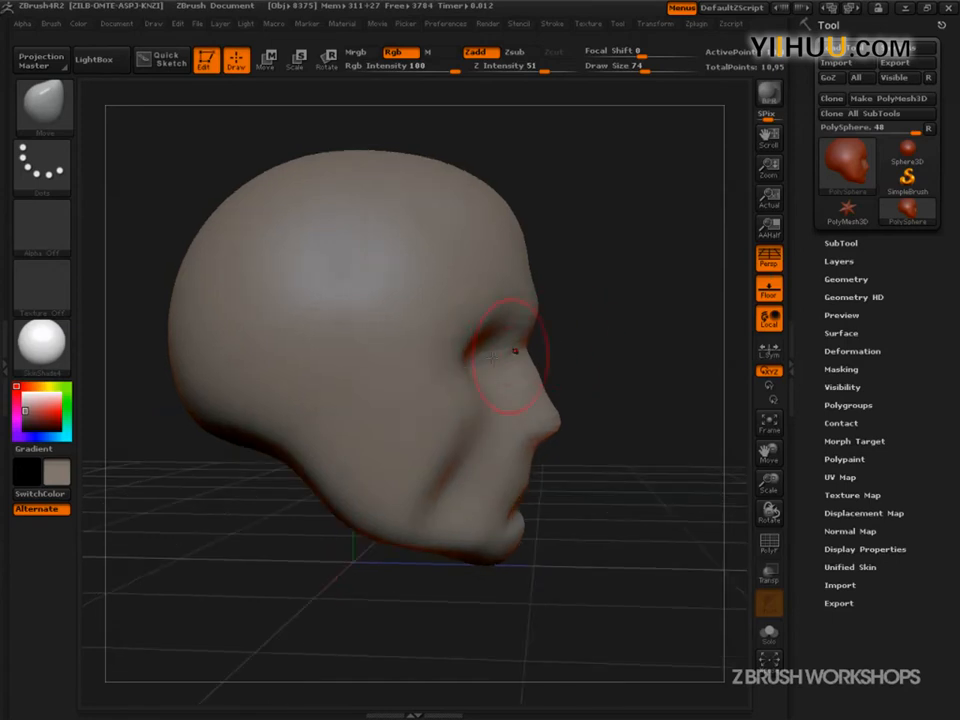
pyautogui.keyDown('shift'); pyautogui.moveTo(584, 348); pyautogui.dragTo(587, 345); pyautogui.keyUp('shift')
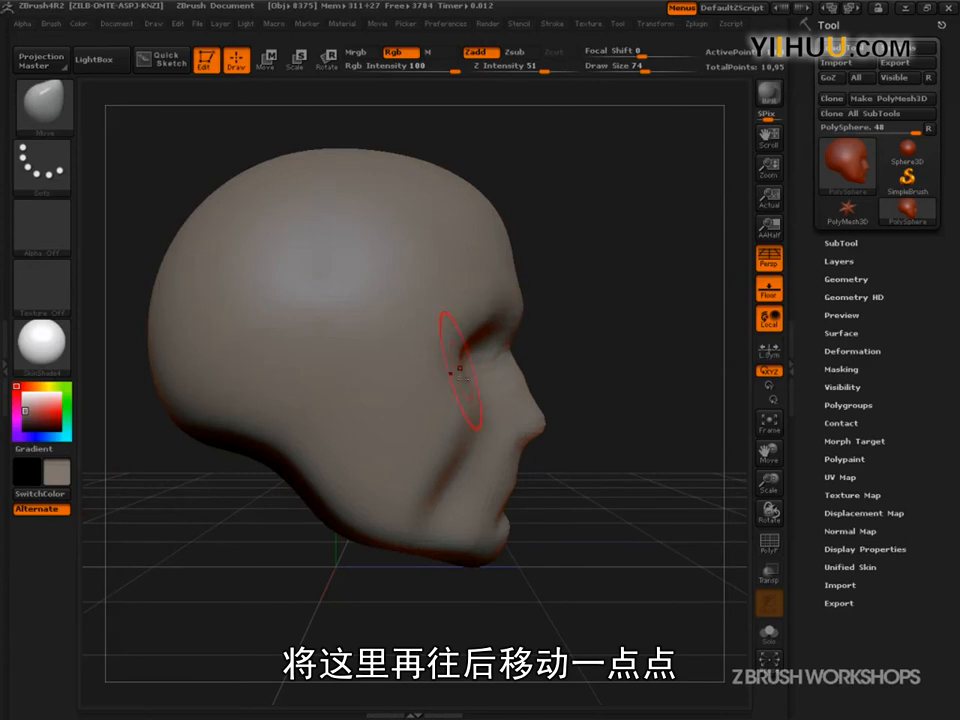
# - Set the Draw Size to 56 and push the area under the nose back toward the face
pyautogui.press('s')
pyautogui.click(522, 459)
pyautogui.moveTo(521, 452); pyautogui.dragTo(510, 452)
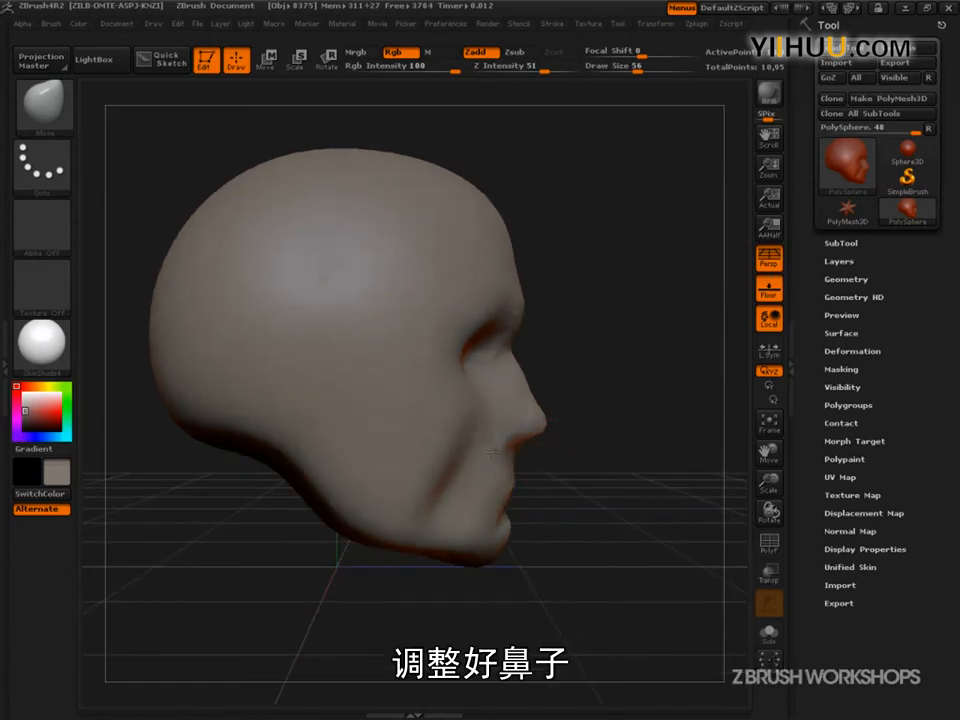
# - Set the Draw Size to 86 and adjust the cheek fold and the back of the jaw below the skull
pyautogui.press('s')
pyautogui.click(486, 445)
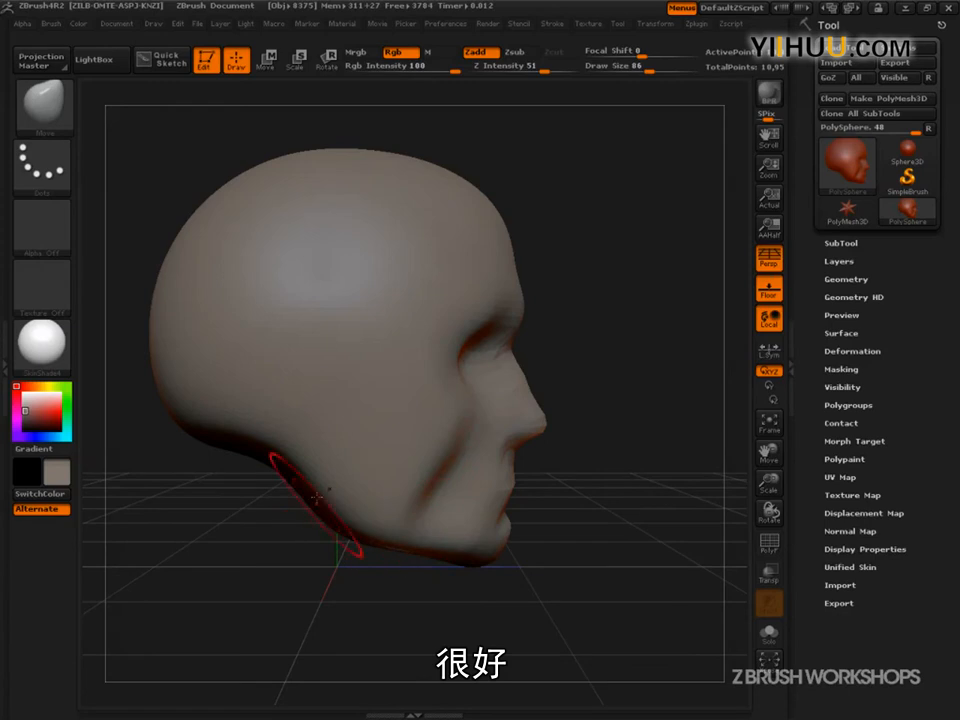
pyautogui.moveTo(291, 463); pyautogui.dragTo(309, 456)
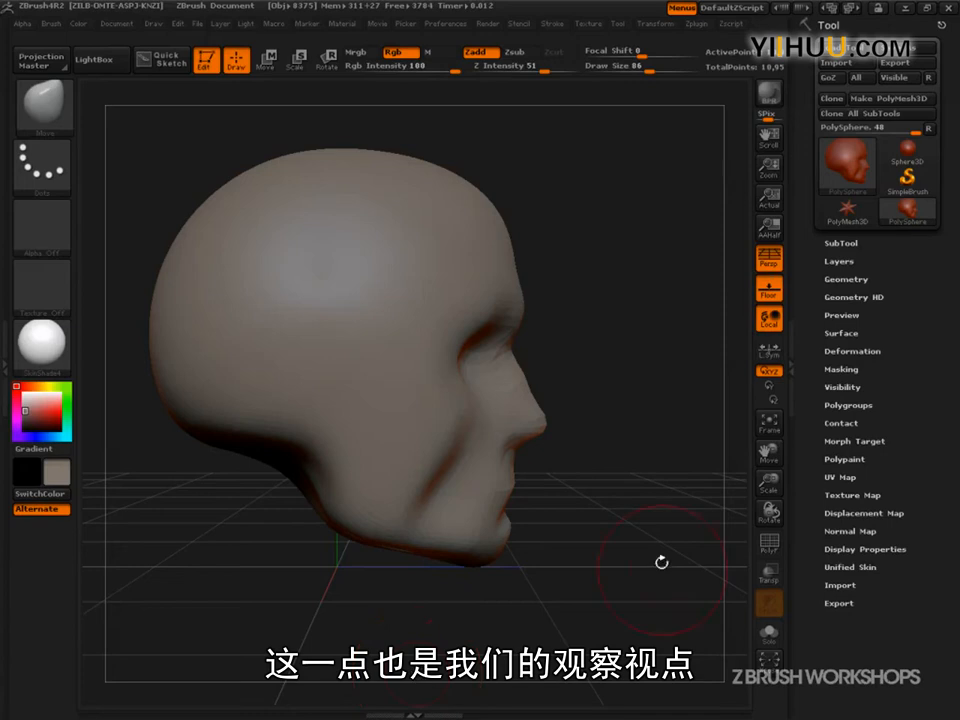
# - With perspective off, draw guide lines at the crown, chin, face front and eye level, clear them and restore perspective
pyautogui.click(769, 261)
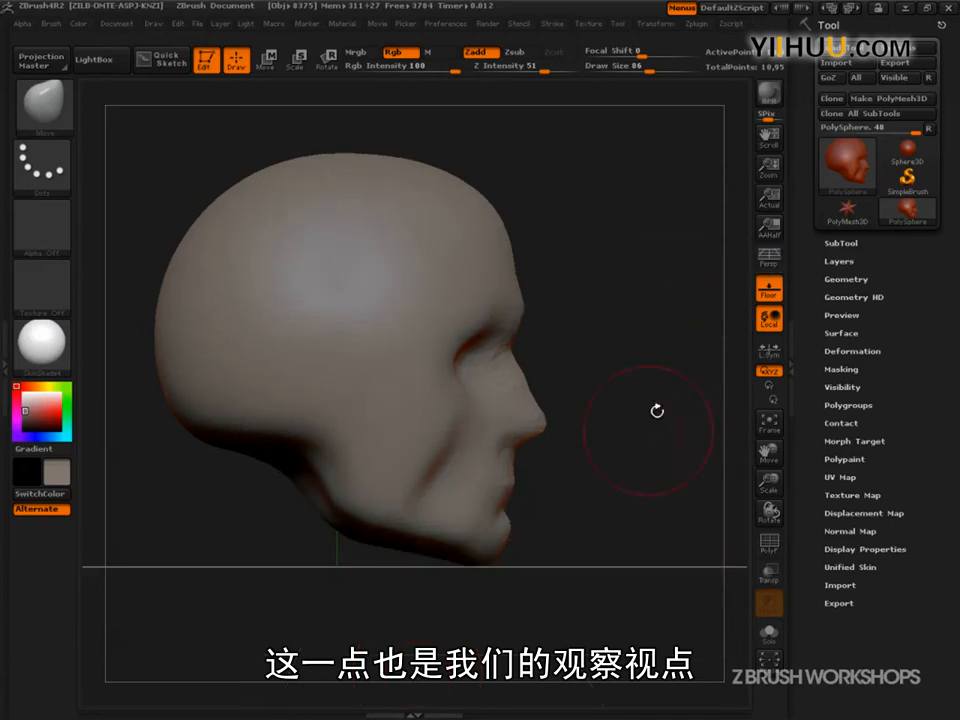
pyautogui.hotkey('ctrl', 'shift')
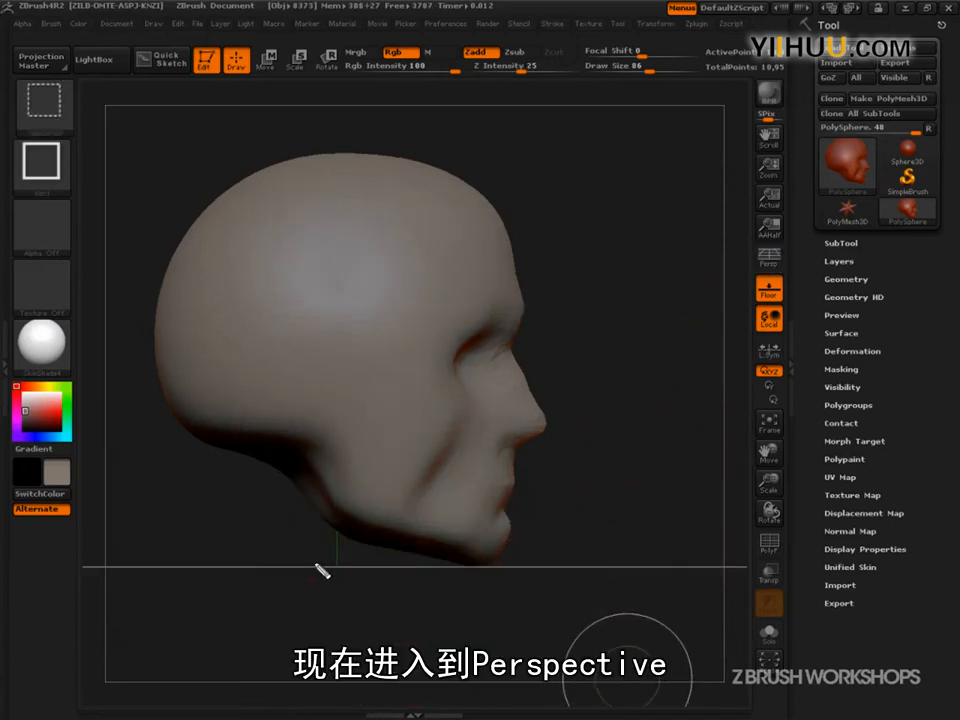
pyautogui.moveTo(276, 566); pyautogui.dragTo(628, 566)
pyautogui.moveTo(215, 168); pyautogui.dragTo(570, 152)
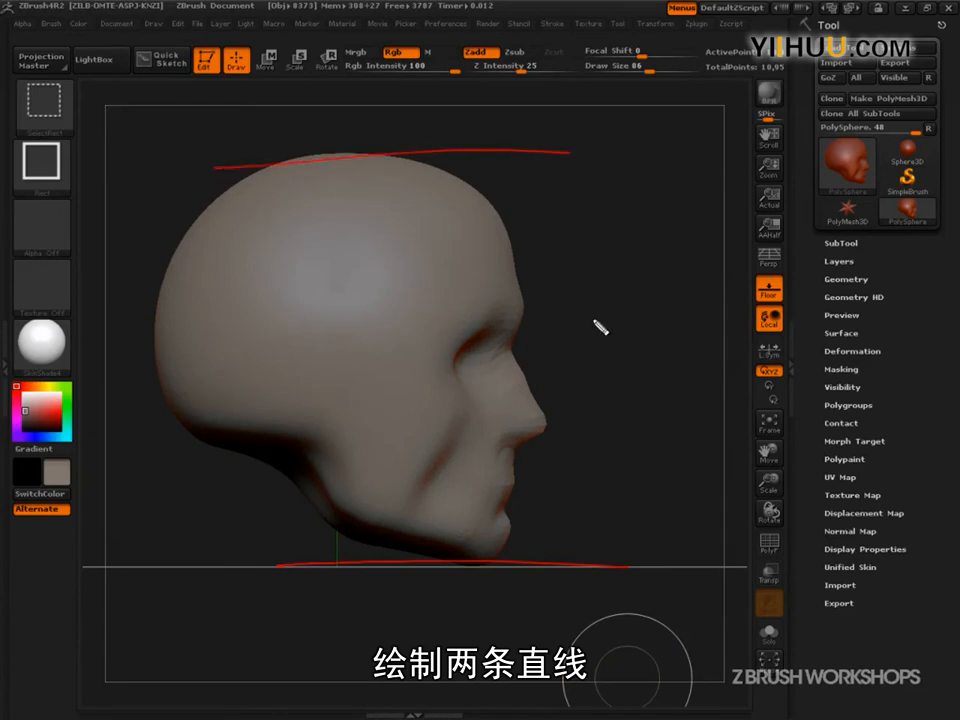
pyautogui.moveTo(205, 155); pyautogui.dragTo(563, 147)
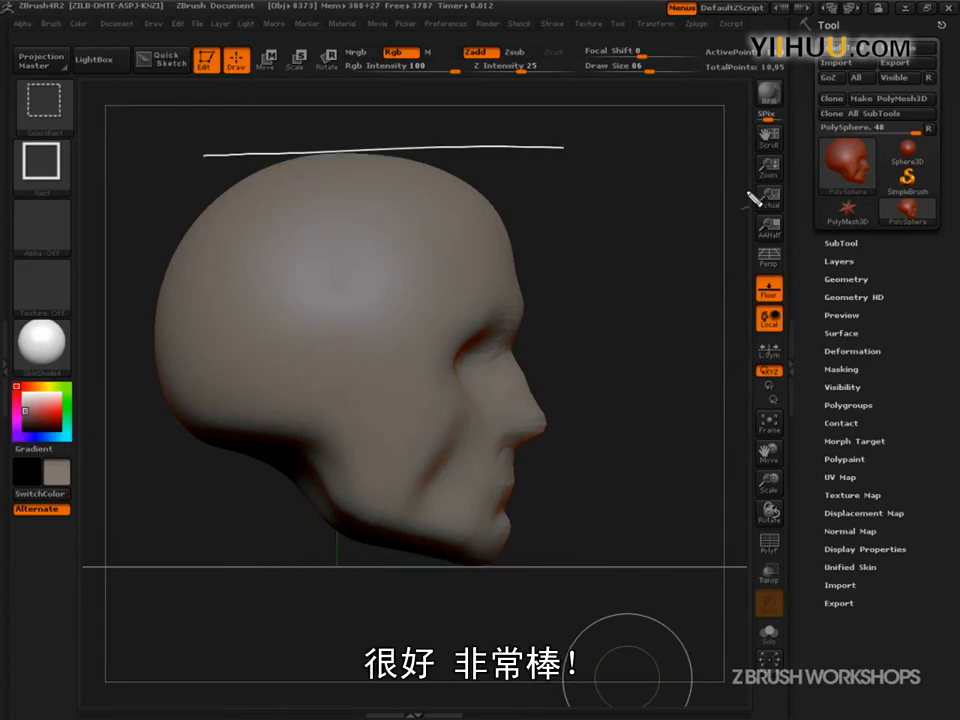
pyautogui.moveTo(226, 571); pyautogui.dragTo(597, 578)
pyautogui.moveTo(550, 130); pyautogui.dragTo(579, 582)
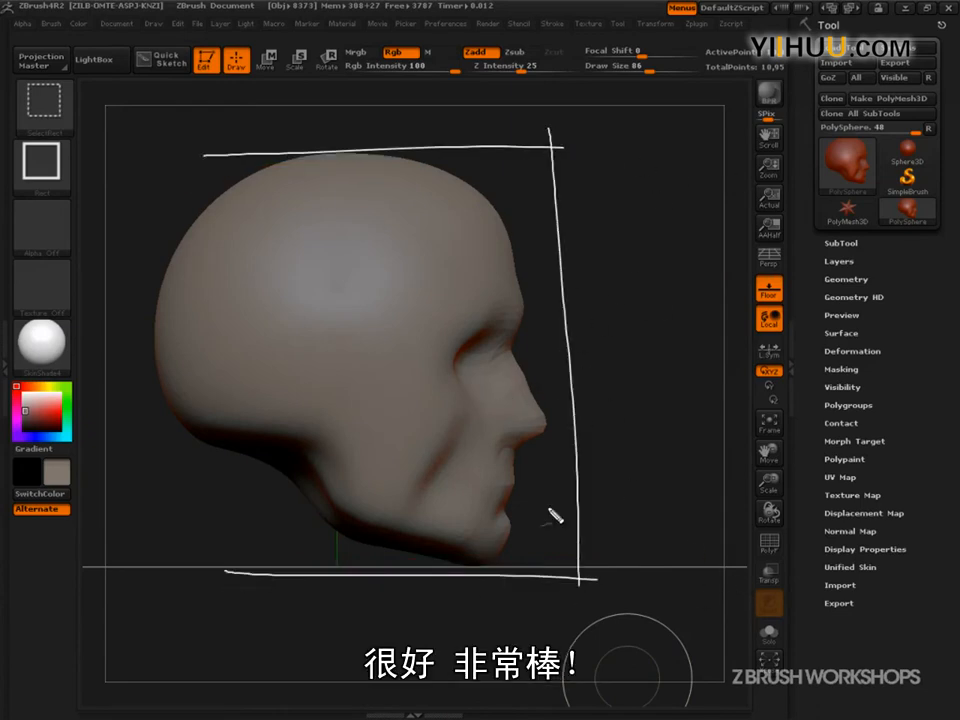
pyautogui.moveTo(396, 360); pyautogui.dragTo(593, 356)
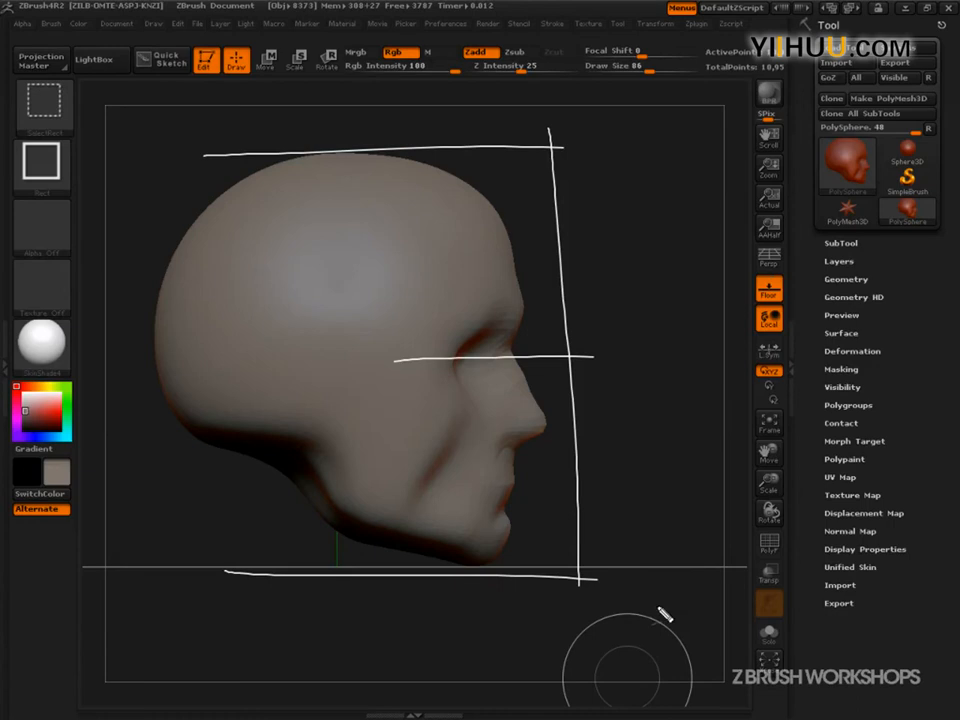
pyautogui.press('Escape')
pyautogui.press('p')
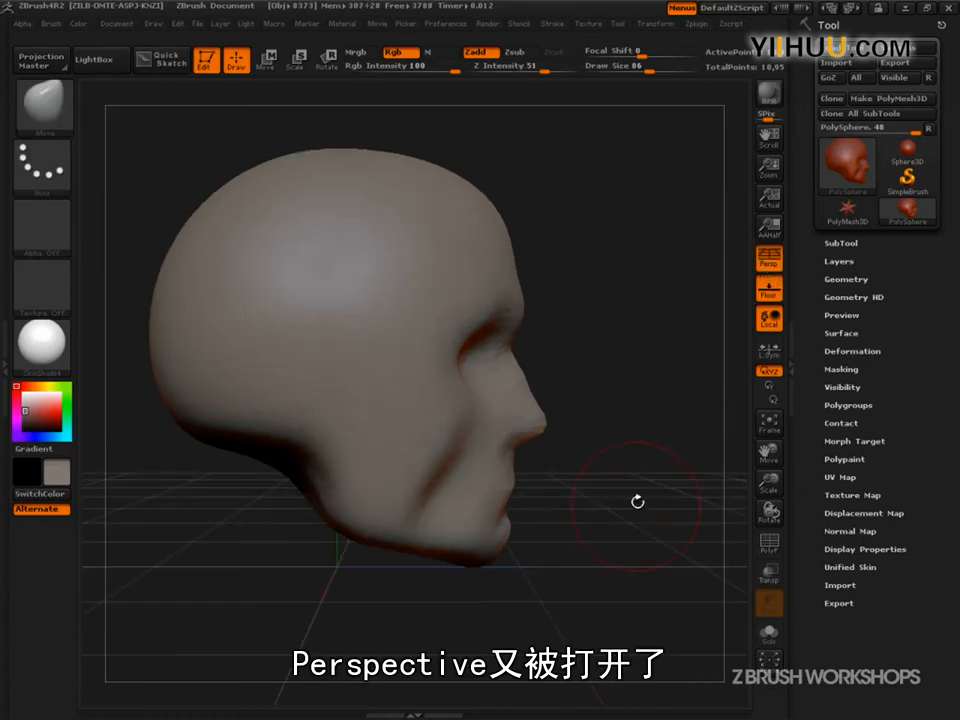
# - Set the Move brush's Draw Size to 202 and check the symmetry setting for shaping the head from the front
pyautogui.moveTo(652, 553)
pyautogui.keyDown('shift'); pyautogui.mouseDown()
pyautogui.moveTo(655, 589)
pyautogui.moveTo(546, 516)
pyautogui.moveTo(669, 553)
pyautogui.moveTo(684, 577)
pyautogui.moveTo(634, 579)
pyautogui.mouseUp(); pyautogui.keyUp('shift')
pyautogui.press('s')
pyautogui.click(640, 572)
pyautogui.press('s')
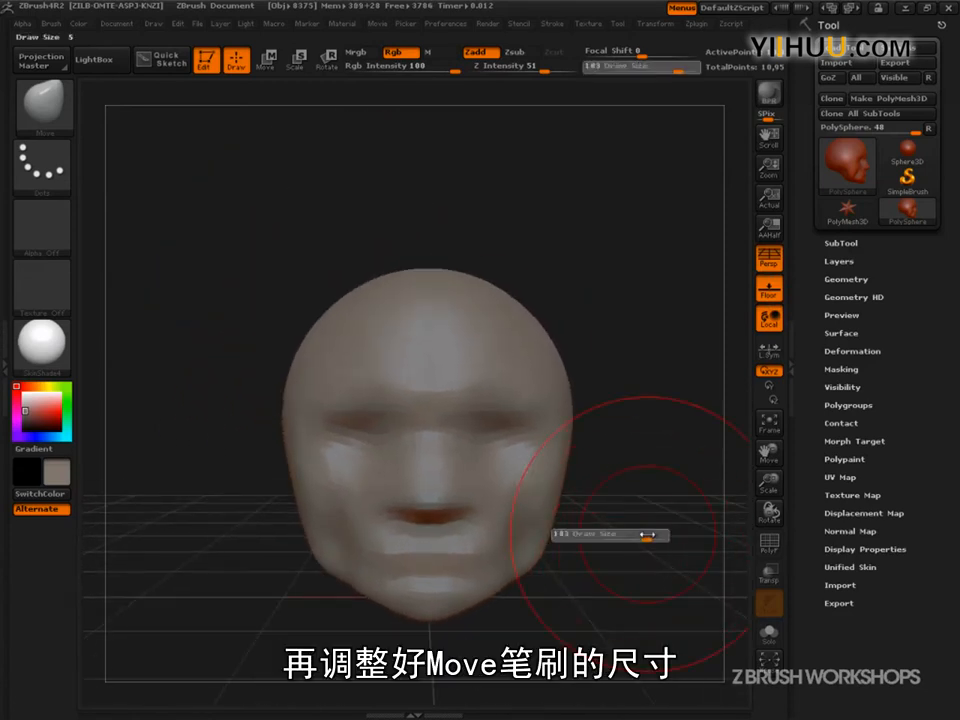
pyautogui.click(641, 533)
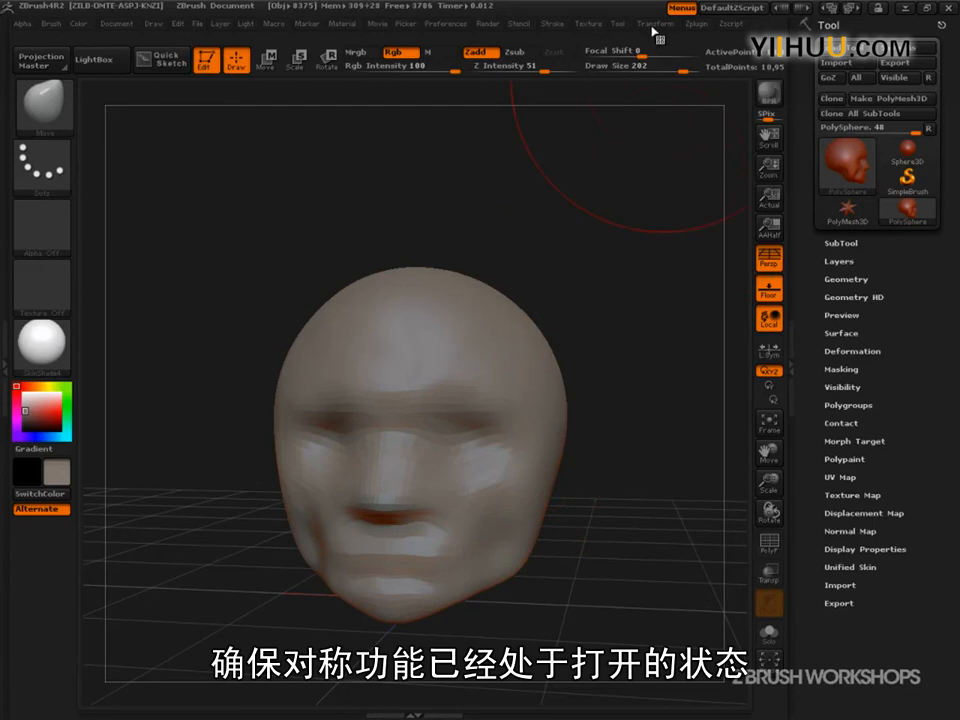
pyautogui.click(657, 24)
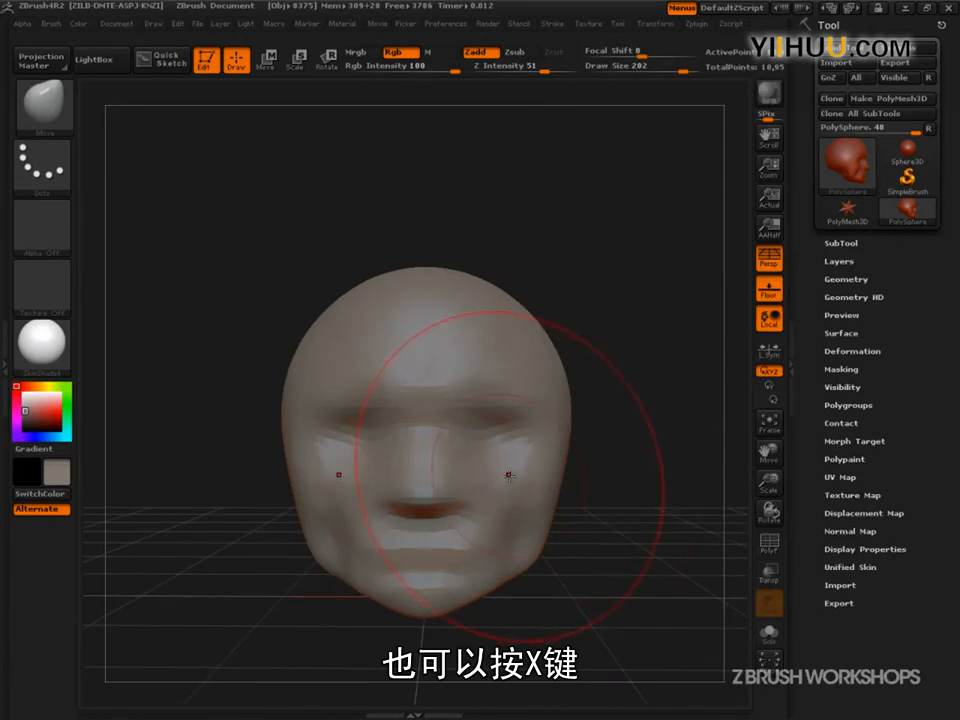
# - Narrow the head from the front by moving the sides of the skull and jaw inward symmetrically
pyautogui.moveTo(611, 424); pyautogui.dragTo(541, 443)
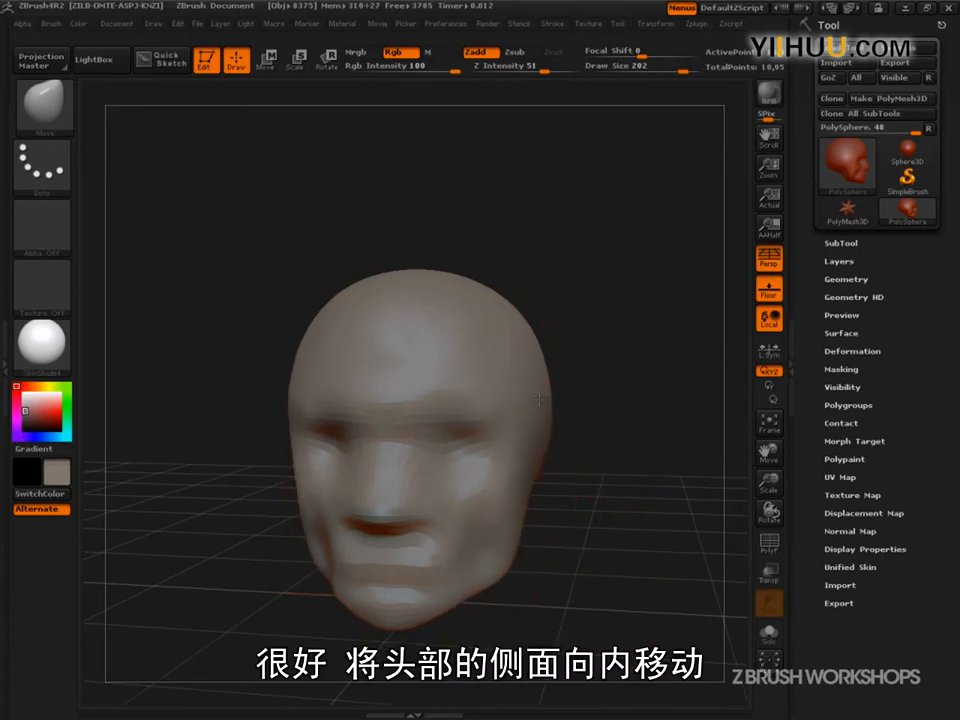
pyautogui.moveTo(579, 399); pyautogui.dragTo(570, 405)
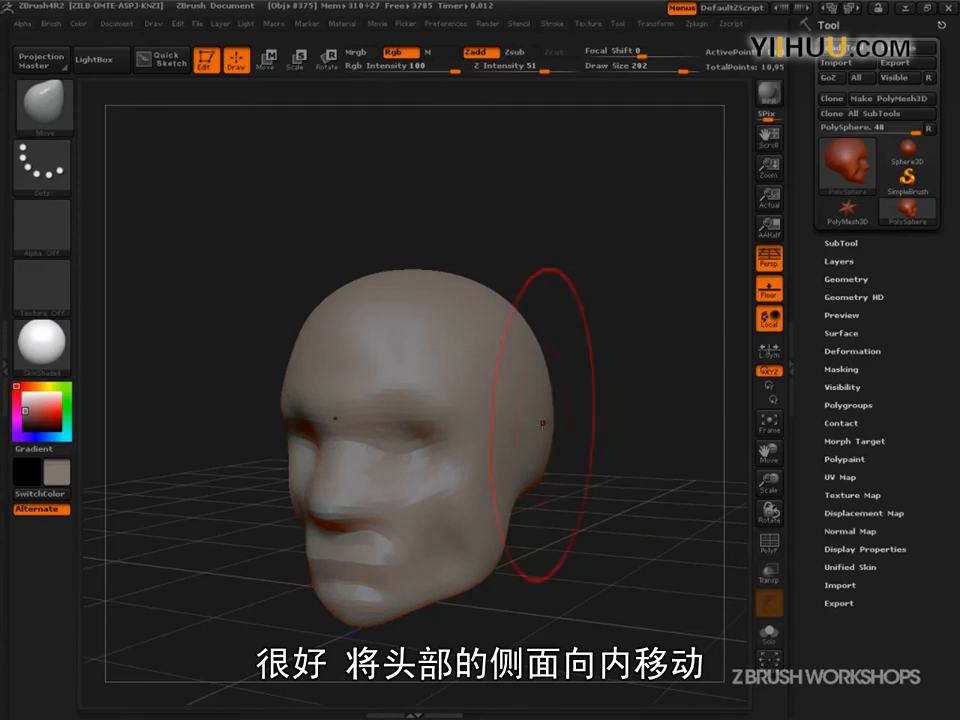
pyautogui.keyDown('shift'); pyautogui.moveTo(530, 563); pyautogui.dragTo(567, 568); pyautogui.keyUp('shift')
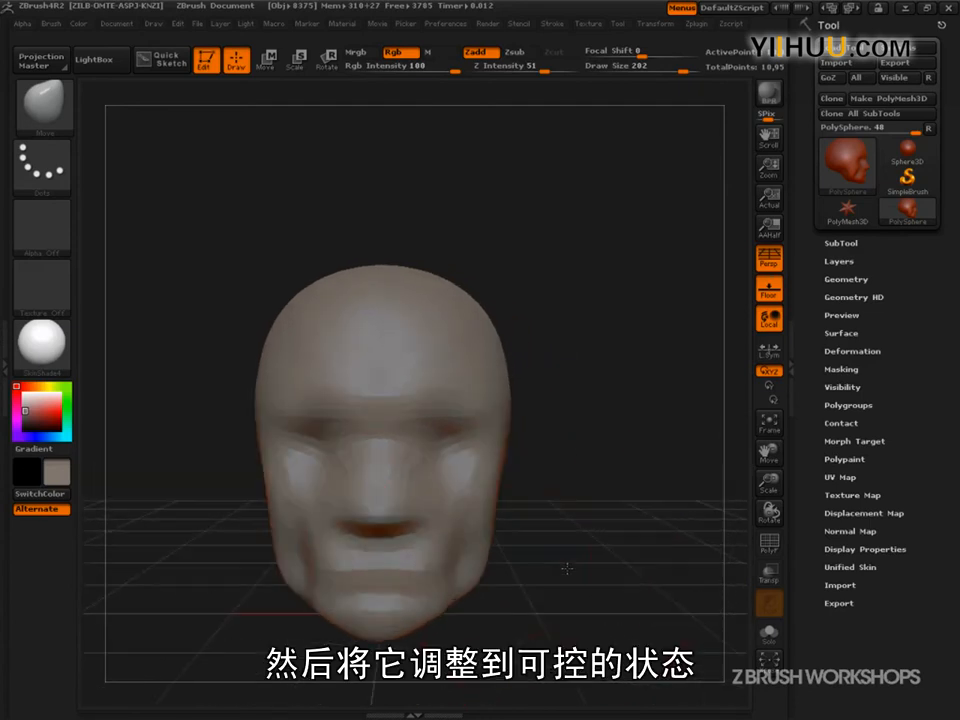
pyautogui.moveTo(516, 508); pyautogui.dragTo(484, 504)
# - Set the Draw Size to 106 and mark the jaw and side of the head in a three-quarter view
pyautogui.press('s')
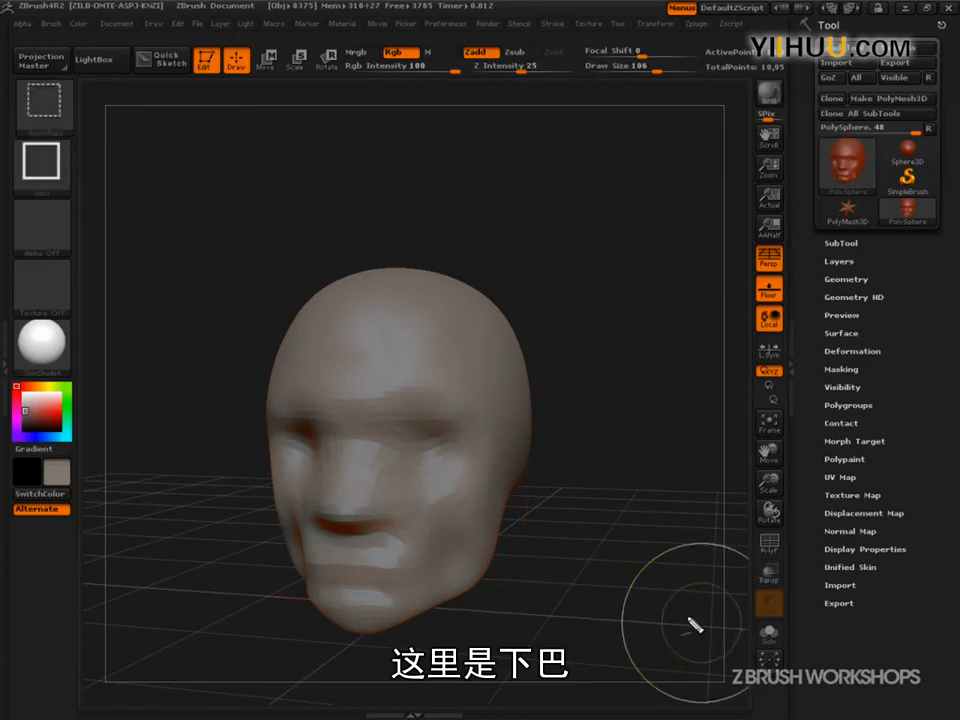
pyautogui.moveTo(487, 570)
pyautogui.mouseDown()
pyautogui.moveTo(429, 578)
pyautogui.moveTo(440, 582)
pyautogui.mouseUp()
pyautogui.moveTo(500, 366); pyautogui.dragTo(454, 383)
pyautogui.moveTo(525, 248)
pyautogui.mouseDown()
pyautogui.moveTo(468, 420)
pyautogui.moveTo(525, 250)
pyautogui.mouseUp()
pyautogui.moveTo(515, 425)
pyautogui.mouseDown()
pyautogui.moveTo(455, 560)
pyautogui.moveTo(530, 445)
pyautogui.mouseUp()
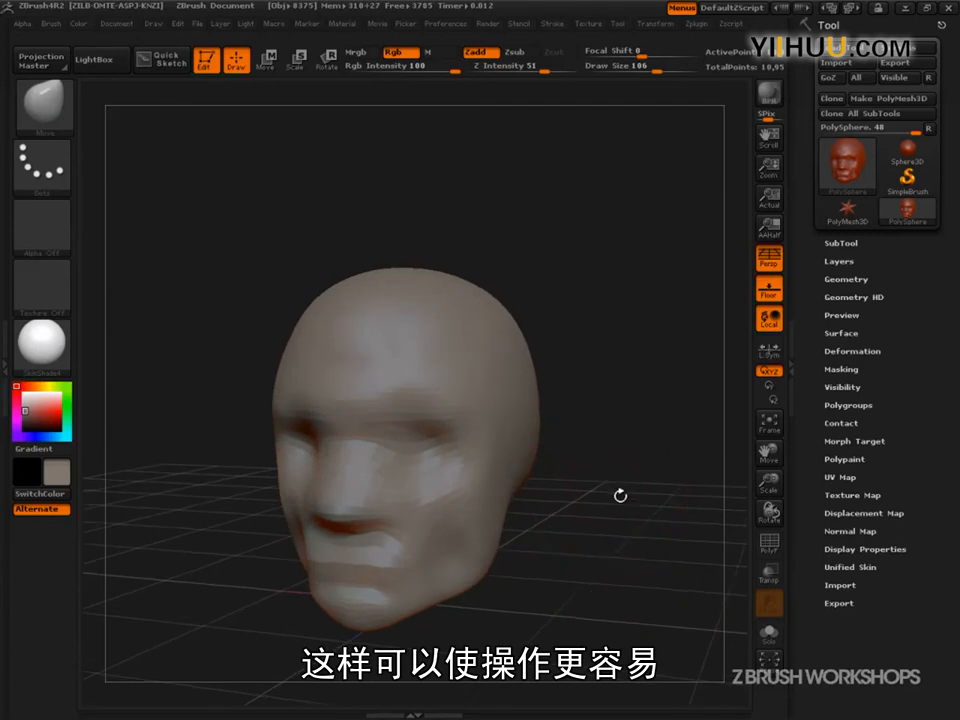
# - Refine the sides of the head at Draw Size 160 and adjust the cheekbones at Draw Size 92
pyautogui.press('s')
pyautogui.moveTo(619, 487); pyautogui.dragTo(622, 487)
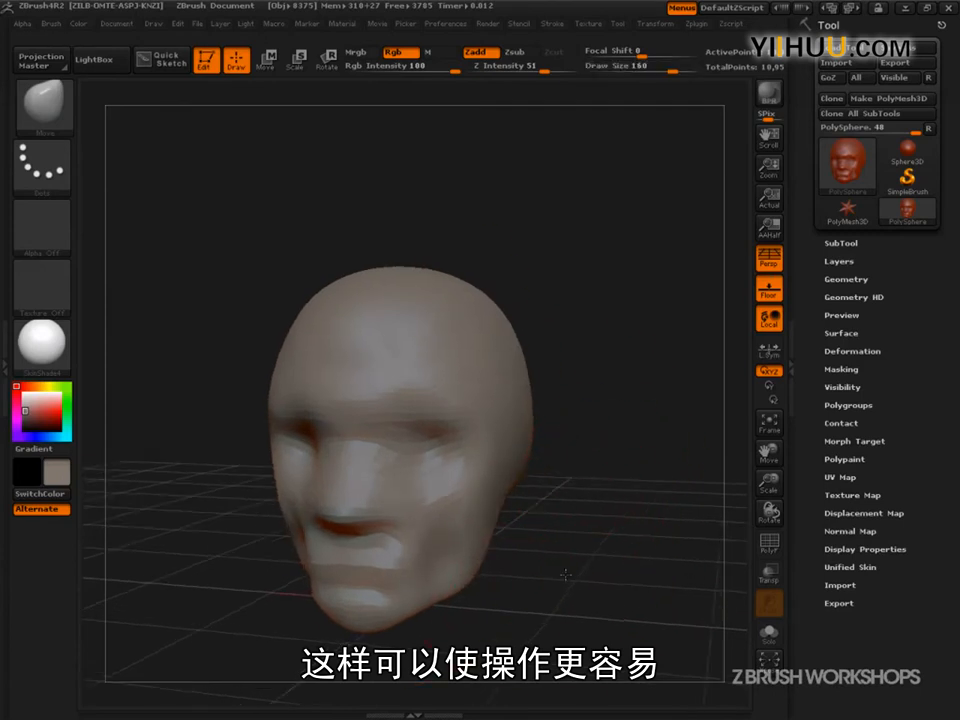
pyautogui.keyDown('shift'); pyautogui.moveTo(558, 571); pyautogui.dragTo(510, 575); pyautogui.keyUp('shift')
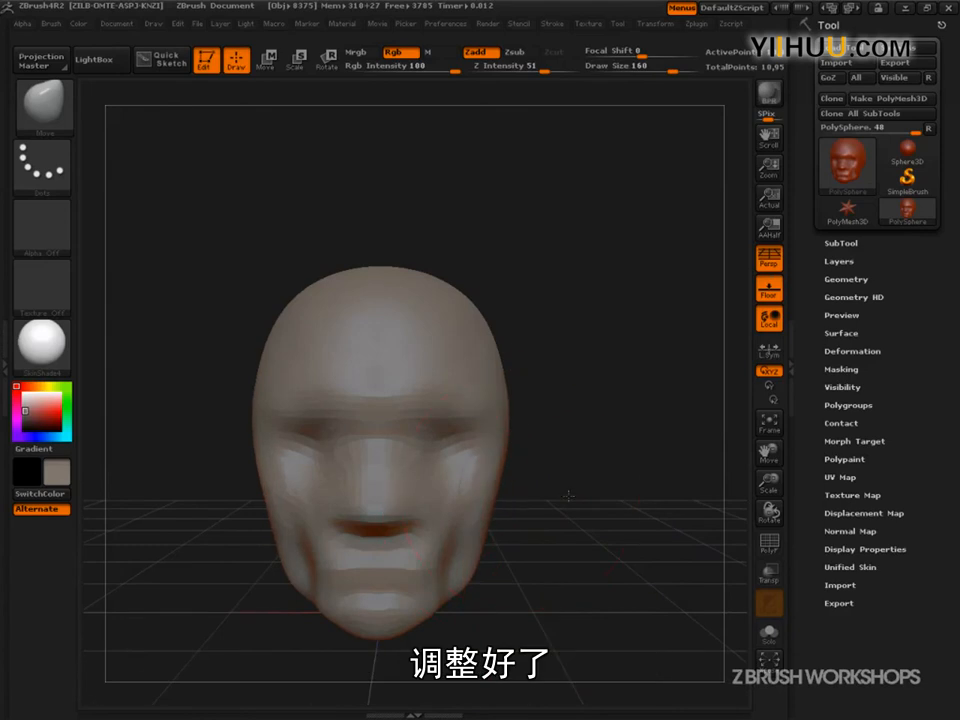
pyautogui.moveTo(543, 492); pyautogui.dragTo(551, 518)
pyautogui.keyDown('shift'); pyautogui.moveTo(516, 369); pyautogui.dragTo(568, 396); pyautogui.keyUp('shift')
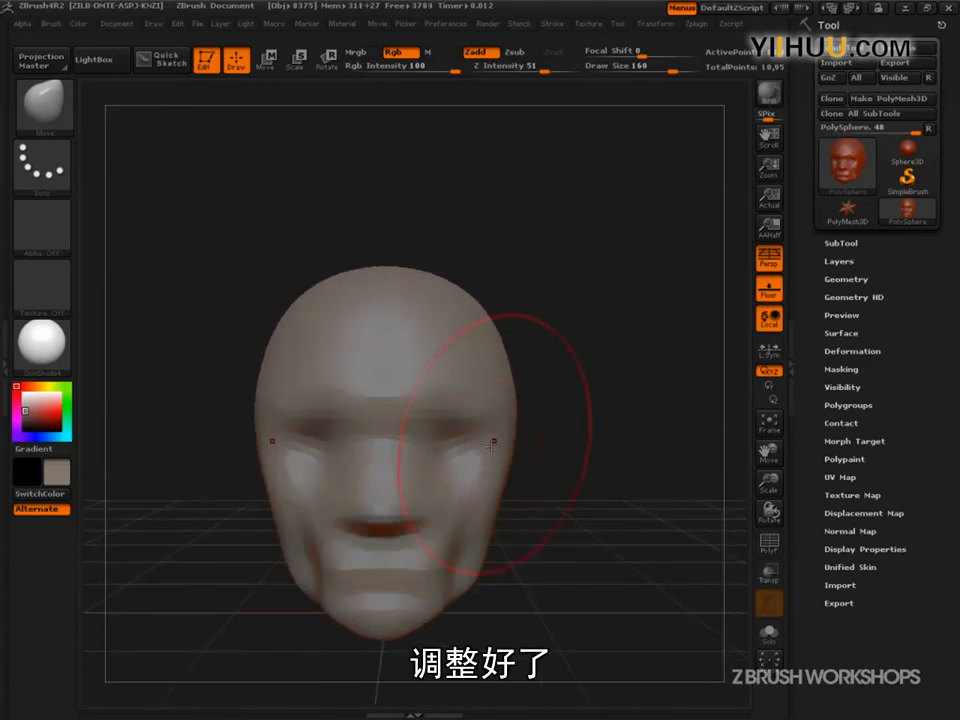
pyautogui.press('s')
pyautogui.moveTo(500, 453); pyautogui.dragTo(476, 456)
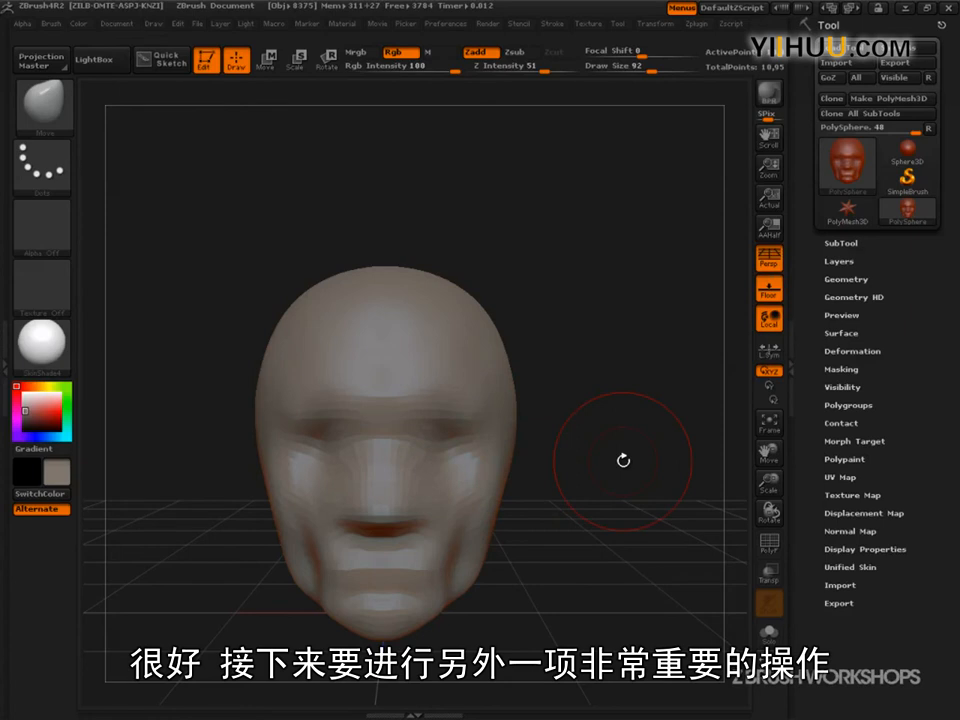
# - Trace the cheekbone and outer brow curves on one side of the face in white, with an arrow pointing at the temple
pyautogui.moveTo(628, 429); pyautogui.dragTo(646, 563)
pyautogui.hotkey('ctrl', 'shift')
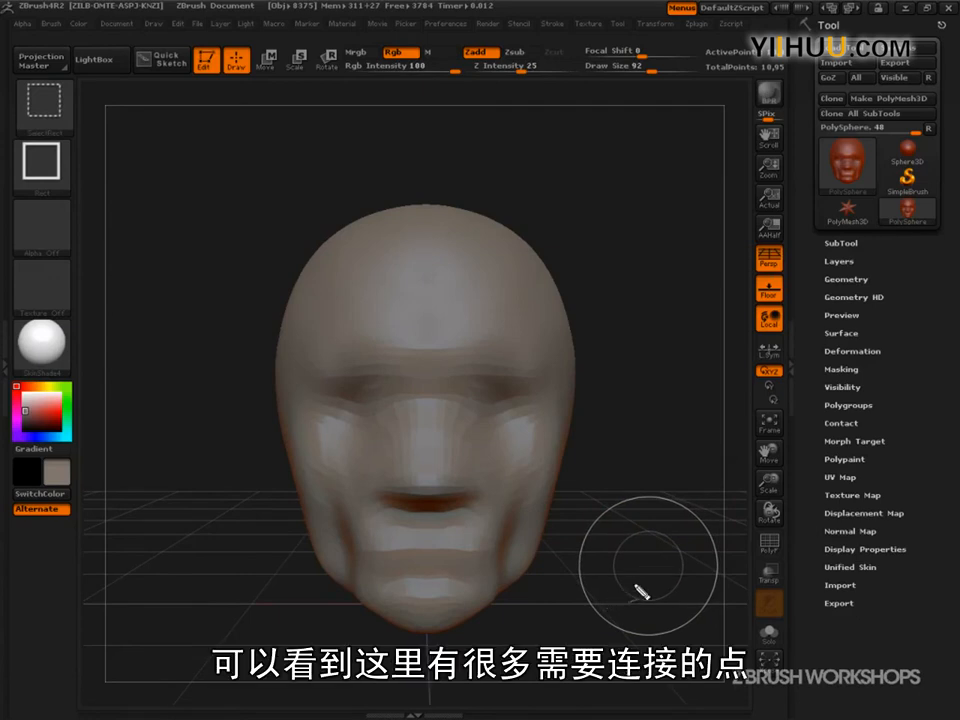
pyautogui.moveTo(317, 370); pyautogui.dragTo(313, 456)
pyautogui.moveTo(318, 405); pyautogui.dragTo(316, 494)
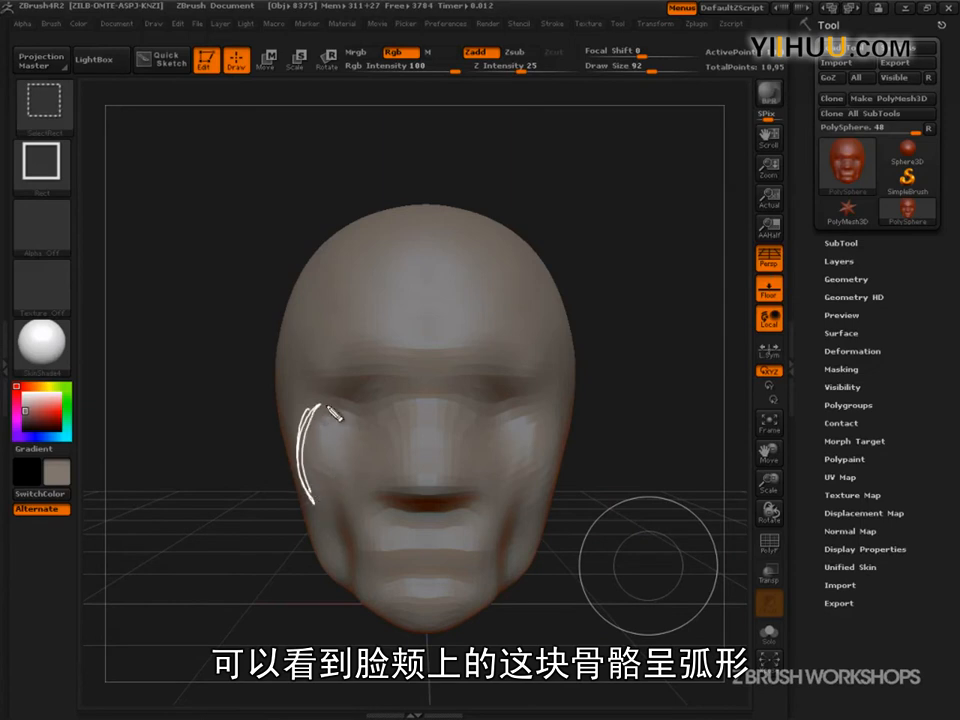
pyautogui.moveTo(326, 407); pyautogui.dragTo(373, 343)
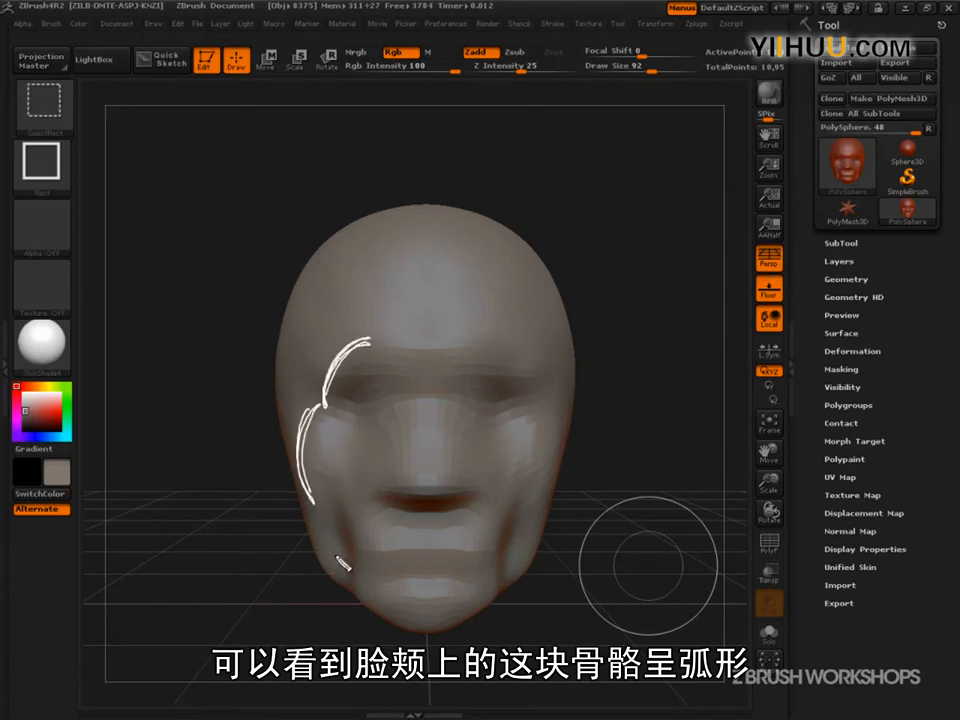
pyautogui.moveTo(235, 304); pyautogui.dragTo(299, 355)
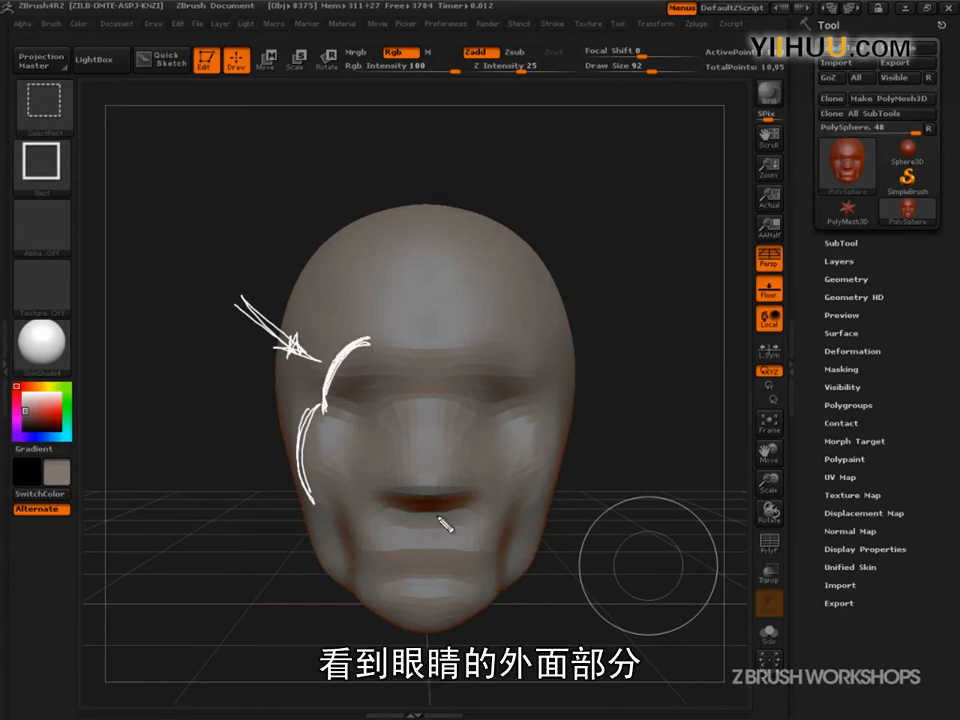
# - Outline the forehead oval, the opposite brow and cheekbone curves, and the jaw down to the chin in white
pyautogui.moveTo(374, 347)
pyautogui.mouseDown()
pyautogui.moveTo(392, 253)
pyautogui.moveTo(400, 262)
pyautogui.moveTo(440, 238)
pyautogui.moveTo(395, 333)
pyautogui.moveTo(470, 240)
pyautogui.moveTo(440, 328)
pyautogui.moveTo(508, 345)
pyautogui.moveTo(540, 404)
pyautogui.mouseUp()
pyautogui.moveTo(505, 340)
pyautogui.mouseDown()
pyautogui.moveTo(545, 440)
pyautogui.moveTo(548, 487)
pyautogui.mouseUp()
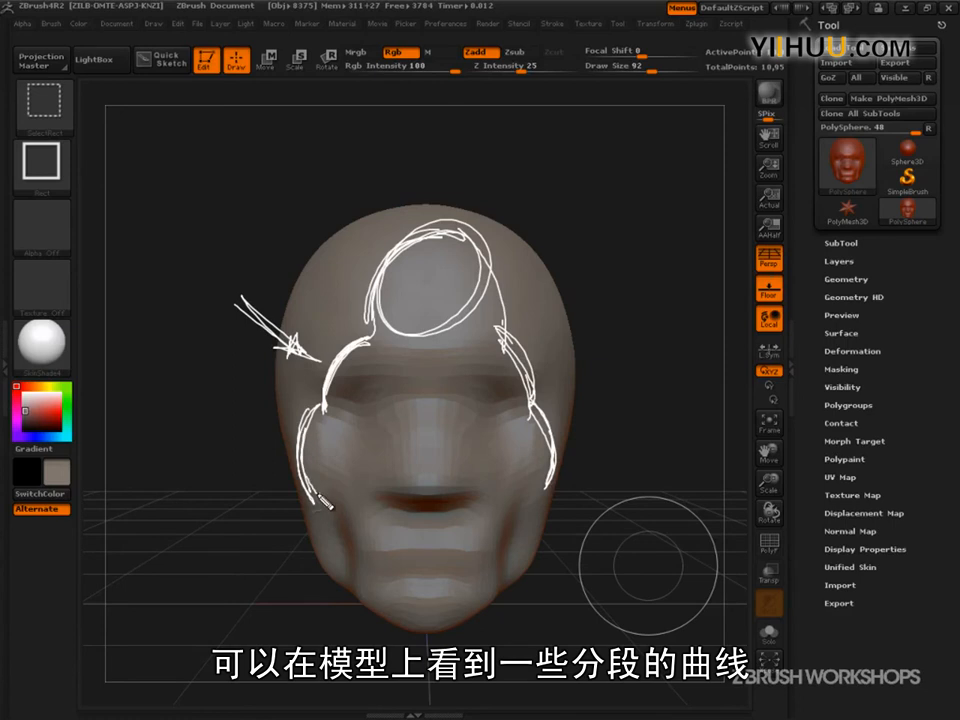
pyautogui.moveTo(338, 508)
pyautogui.mouseDown()
pyautogui.moveTo(505, 535)
pyautogui.moveTo(453, 632)
pyautogui.mouseUp()
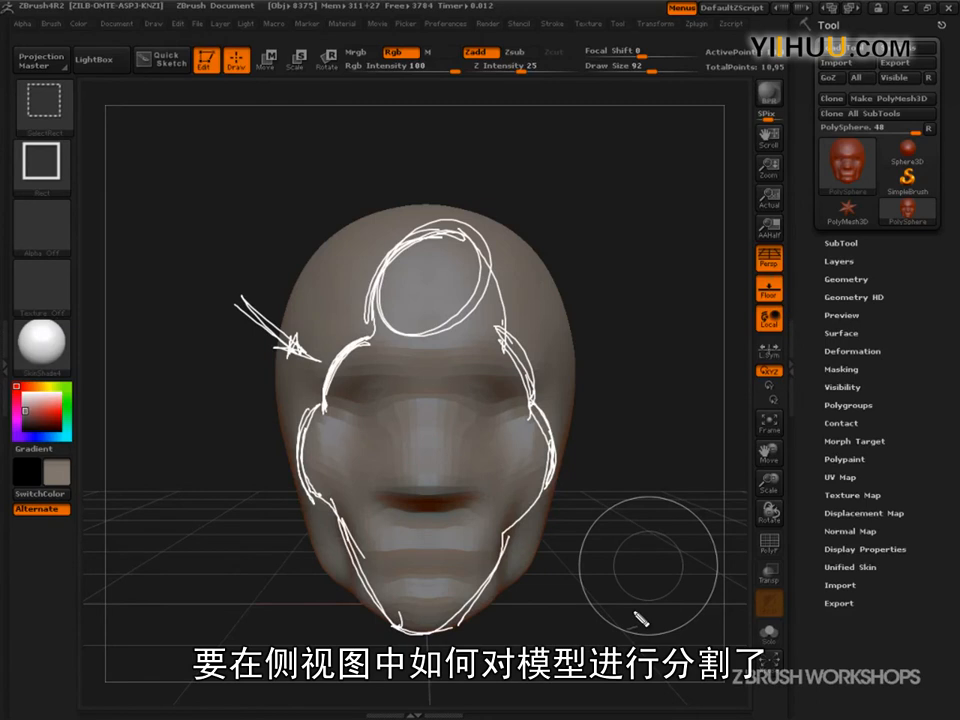
# - Hatch the side plane of the head outside the brow and cheekbone outline in red
pyautogui.moveTo(272, 360)
pyautogui.mouseDown()
pyautogui.moveTo(330, 372)
pyautogui.moveTo(328, 386)
pyautogui.mouseUp()
pyautogui.moveTo(268, 388)
pyautogui.mouseDown()
pyautogui.moveTo(322, 398)
pyautogui.moveTo(322, 412)
pyautogui.mouseUp()
pyautogui.moveTo(276, 416)
pyautogui.mouseDown()
pyautogui.moveTo(320, 424)
pyautogui.moveTo(318, 436)
pyautogui.mouseUp()
pyautogui.moveTo(280, 440)
pyautogui.mouseDown()
pyautogui.moveTo(316, 448)
pyautogui.moveTo(314, 461)
pyautogui.mouseUp()
pyautogui.moveTo(286, 466); pyautogui.dragTo(312, 474)
pyautogui.moveTo(290, 480); pyautogui.dragTo(306, 492)
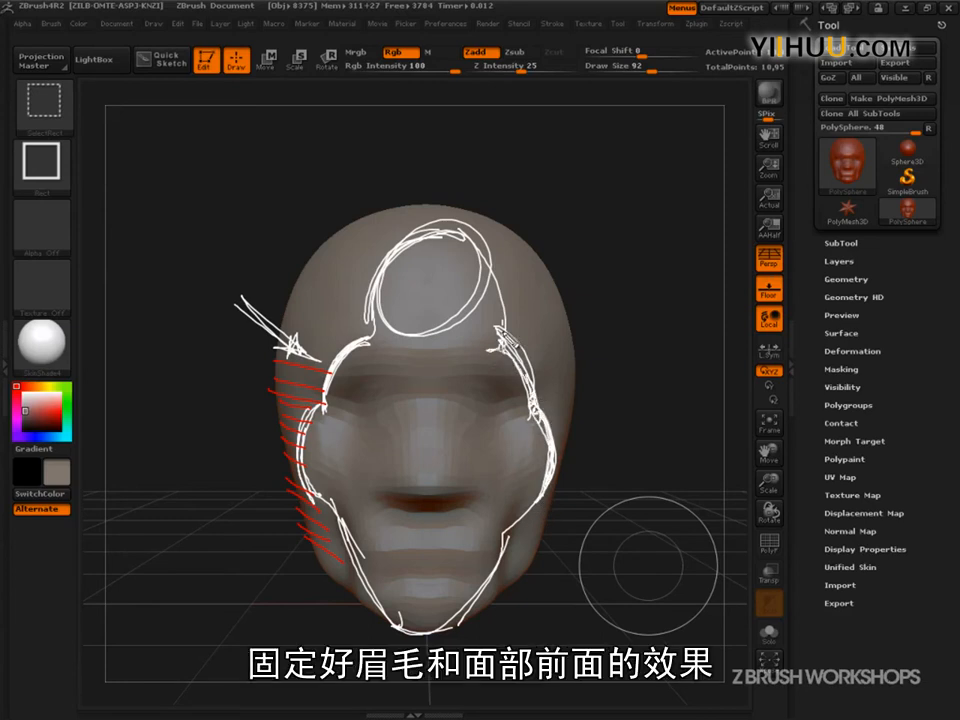
# - Label the head regions Forehead and Brow, replace the crossed-out Zygomatic label with Cheek, and clear the annotations
pyautogui.moveTo(590, 436)
pyautogui.mouseDown()
pyautogui.moveTo(600, 462)
pyautogui.moveTo(660, 455)
pyautogui.moveTo(708, 437)
pyautogui.moveTo(720, 396)
pyautogui.moveTo(744, 402)
pyautogui.moveTo(752, 420)
pyautogui.mouseUp()
pyautogui.moveTo(596, 322)
pyautogui.mouseDown()
pyautogui.moveTo(620, 366)
pyautogui.moveTo(700, 321)
pyautogui.moveTo(583, 246)
pyautogui.moveTo(620, 254)
pyautogui.moveTo(649, 208)
pyautogui.moveTo(681, 214)
pyautogui.moveTo(714, 204)
pyautogui.moveTo(718, 185)
pyautogui.mouseUp()
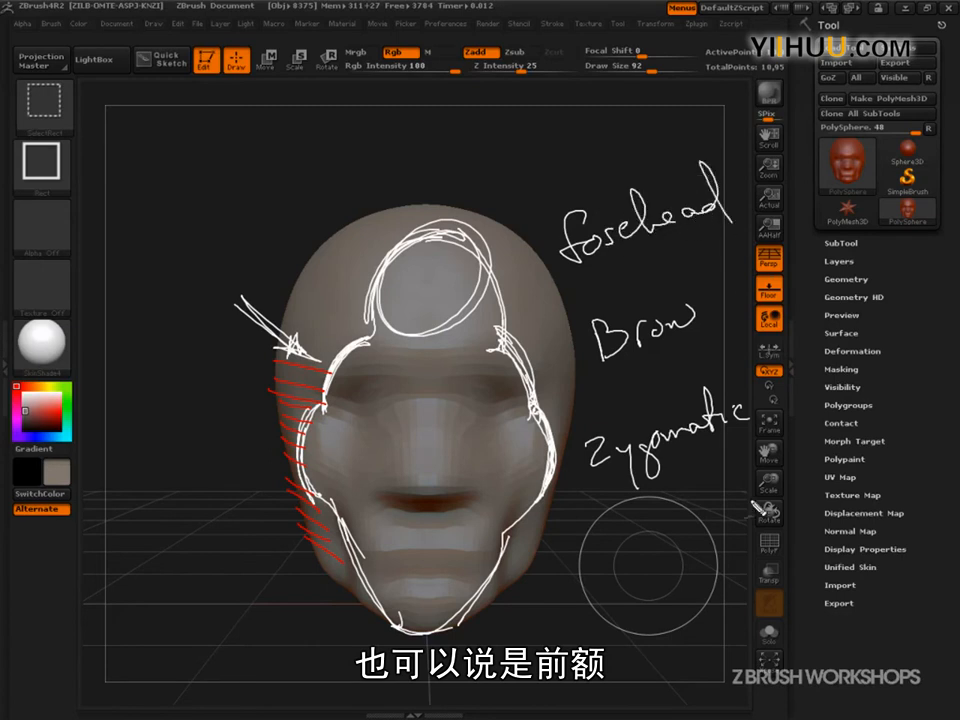
pyautogui.moveTo(575, 464); pyautogui.dragTo(750, 406)
pyautogui.moveTo(622, 398); pyautogui.dragTo(625, 424)
pyautogui.moveTo(635, 385)
pyautogui.mouseDown()
pyautogui.moveTo(660, 425)
pyautogui.moveTo(700, 400)
pyautogui.moveTo(728, 405)
pyautogui.mouseUp()
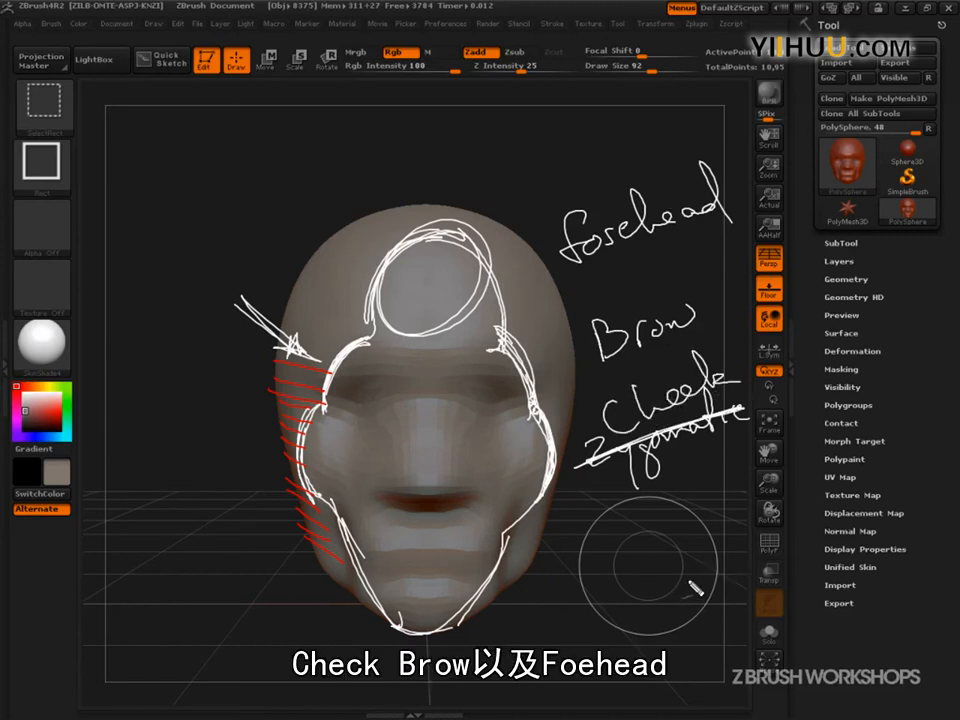
pyautogui.press('Escape')
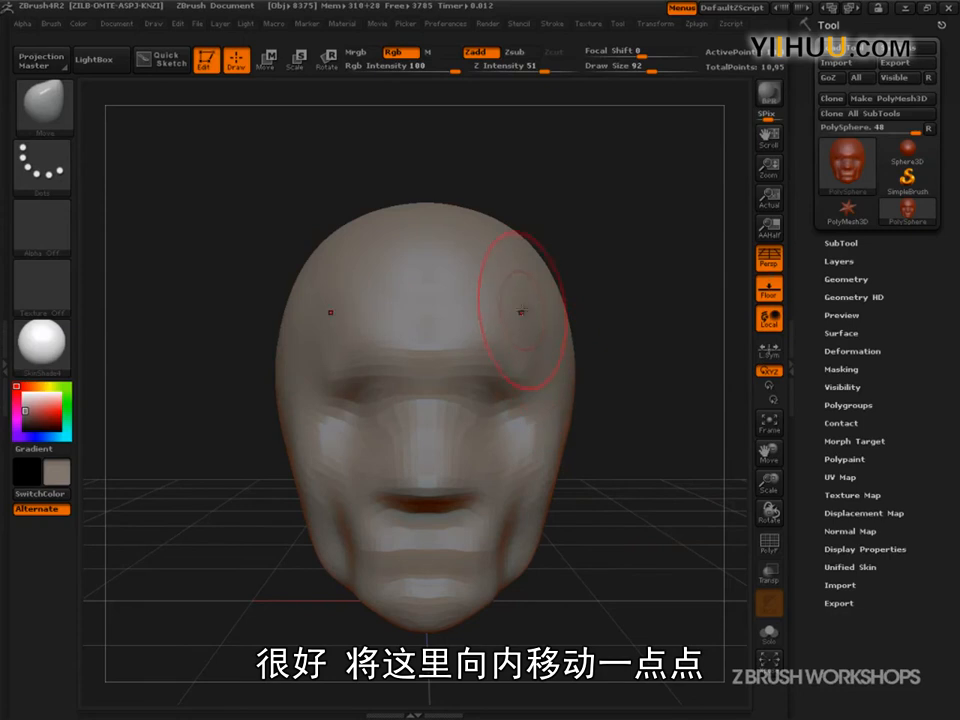
# - Refine the side and back contours of the head with the Move brush at Draw Size 133
pyautogui.moveTo(600, 335); pyautogui.dragTo(552, 395)
pyautogui.moveTo(609, 384)
pyautogui.mouseDown()
pyautogui.moveTo(624, 420)
pyautogui.moveTo(590, 394)
pyautogui.moveTo(612, 400)
pyautogui.mouseUp()
pyautogui.press('s')
pyautogui.moveTo(614, 400)
pyautogui.mouseDown()
pyautogui.moveTo(631, 400)
pyautogui.moveTo(583, 347)
pyautogui.mouseUp()
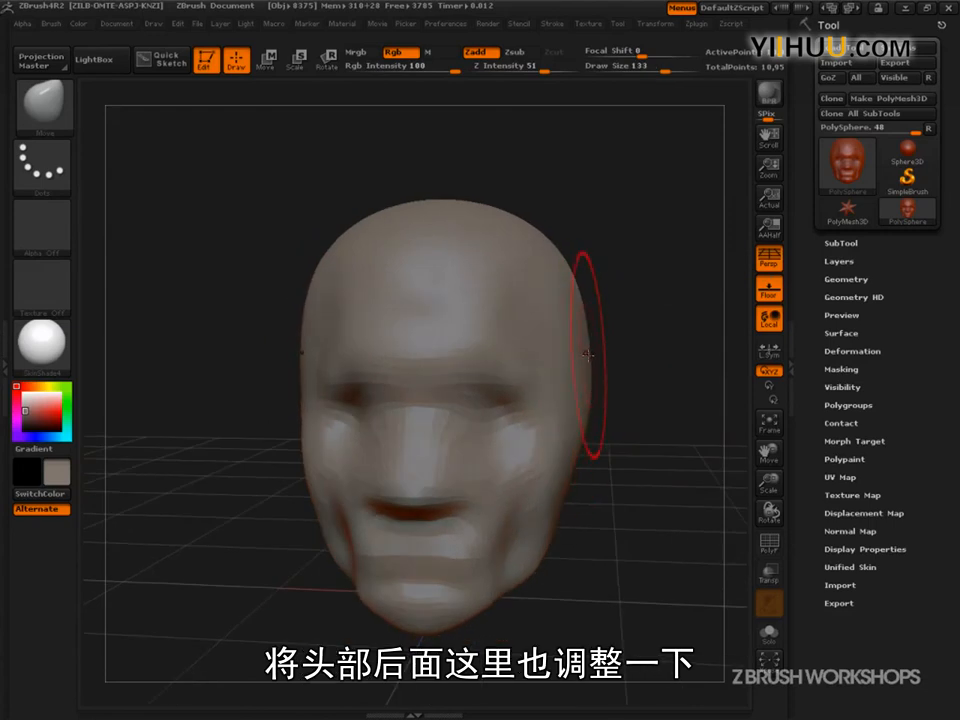
pyautogui.moveTo(605, 400)
pyautogui.mouseDown()
pyautogui.moveTo(631, 421)
pyautogui.moveTo(570, 450)
pyautogui.mouseUp()
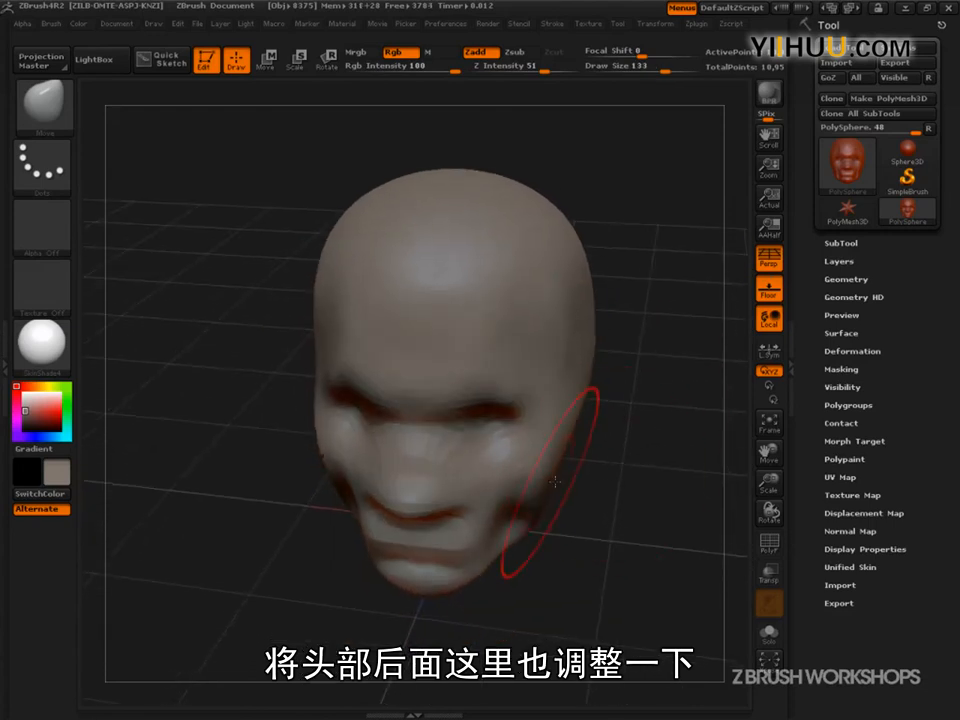
# - Adjust the cheek contour at Draw Size 88 and the temple and upper side of the head at Draw Size 122
pyautogui.press('s')
pyautogui.moveTo(590, 392); pyautogui.dragTo(560, 392)
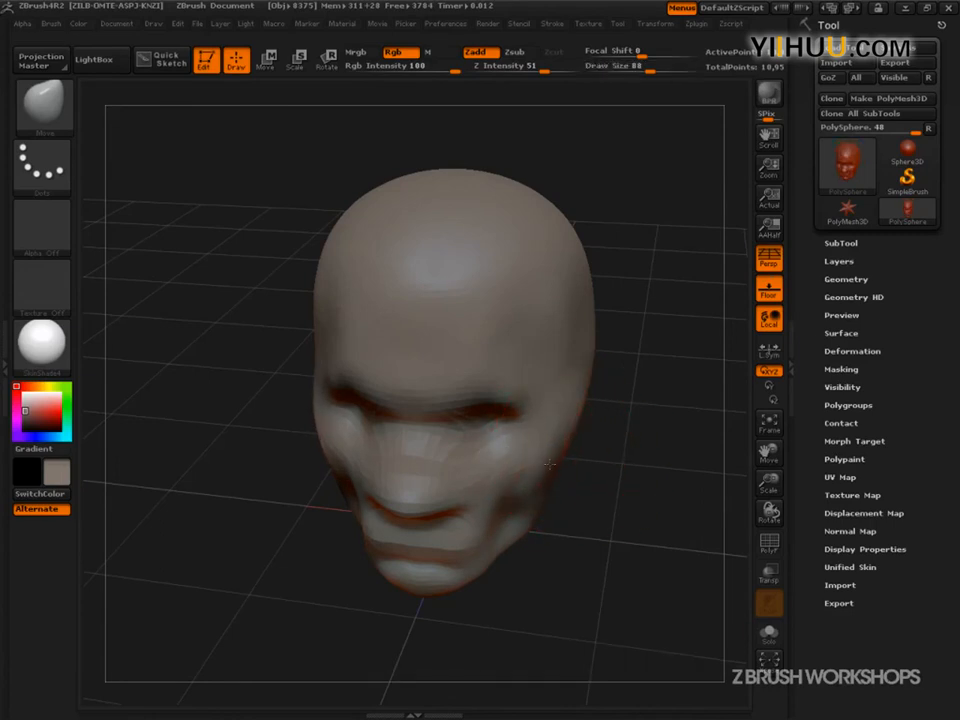
pyautogui.moveTo(574, 386)
pyautogui.mouseDown()
pyautogui.moveTo(641, 497)
pyautogui.moveTo(615, 497)
pyautogui.moveTo(637, 517)
pyautogui.moveTo(642, 484)
pyautogui.mouseUp()
pyautogui.press('s')
pyautogui.moveTo(672, 480); pyautogui.dragTo(654, 476)
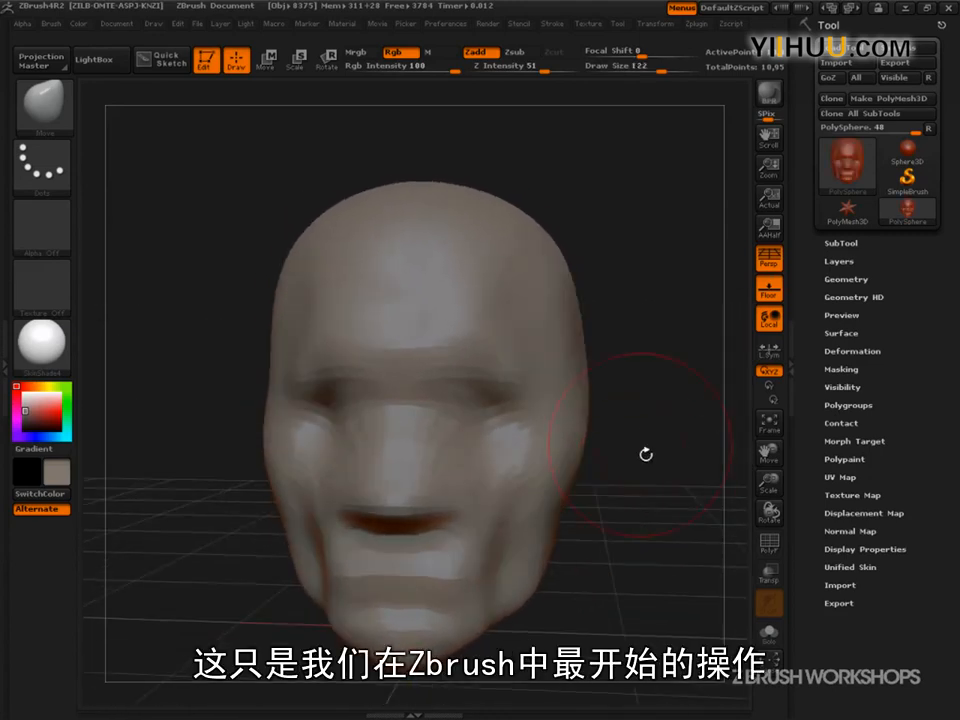
pyautogui.moveTo(573, 343); pyautogui.dragTo(591, 341)
pyautogui.press('s')
pyautogui.moveTo(552, 222); pyautogui.dragTo(541, 228)
pyautogui.keyDown('shift'); pyautogui.moveTo(661, 376); pyautogui.dragTo(668, 381); pyautogui.keyUp('shift')
# - Shape the inner eye sockets and the area beside the nose bridge, finishing at Draw Size 92
pyautogui.press('s')
pyautogui.moveTo(504, 452); pyautogui.dragTo(475, 451)
pyautogui.press('s')
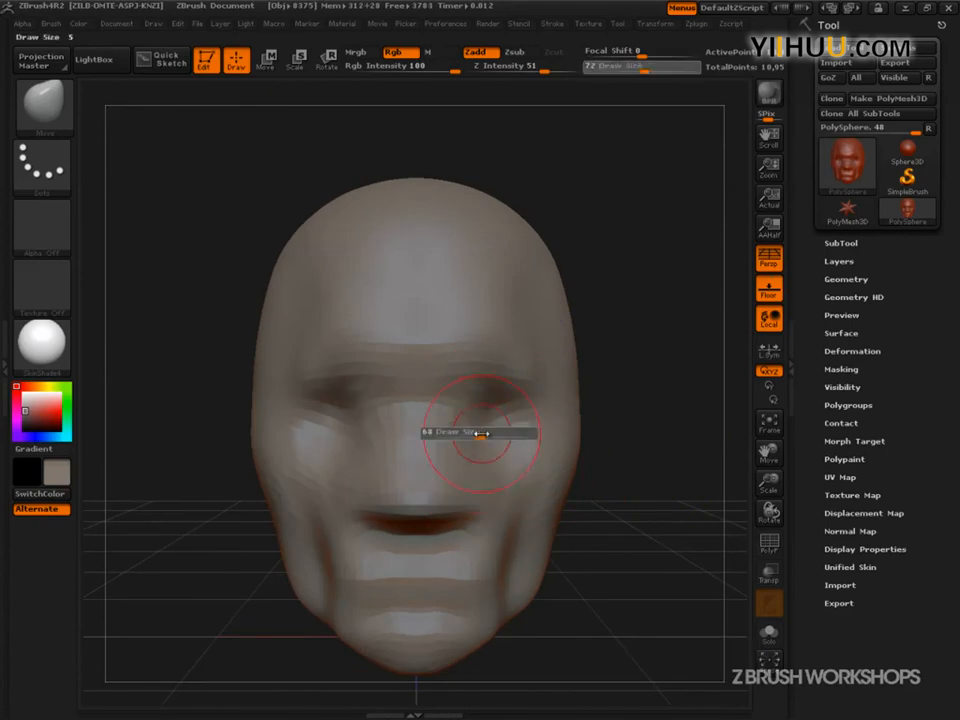
pyautogui.moveTo(488, 377); pyautogui.dragTo(510, 378)
pyautogui.moveTo(478, 430); pyautogui.dragTo(458, 428)
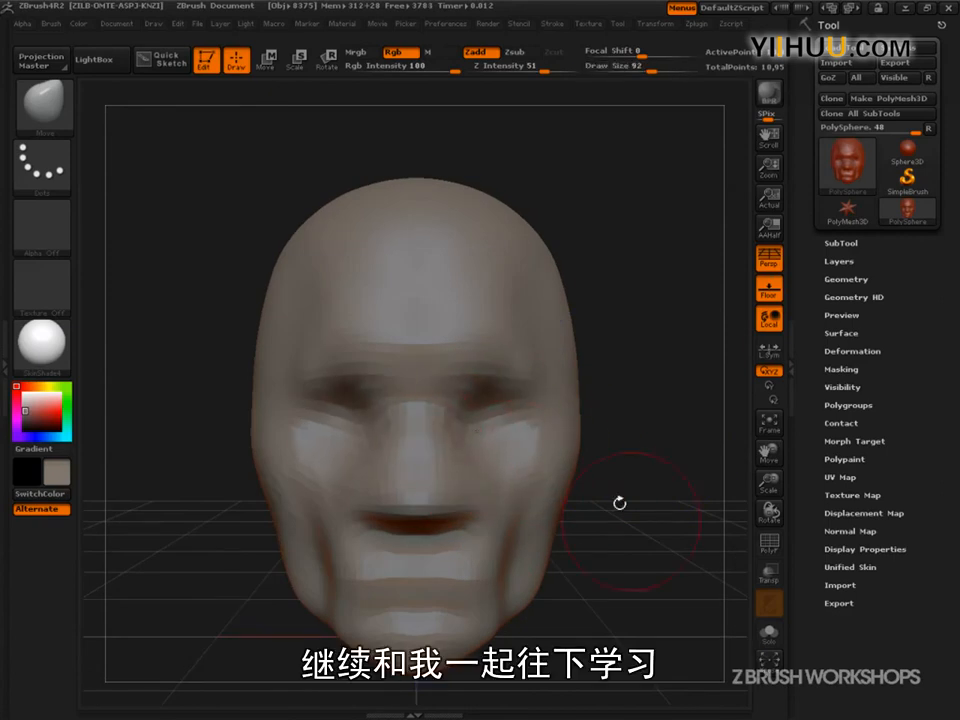
# - Trace the front and side planes of the nose in white with arrows pointing inward from both cheeks, and clear the annotations
pyautogui.hotkey('ctrl', 'shift')
pyautogui.moveTo(458, 380)
pyautogui.mouseDown()
pyautogui.moveTo(398, 512)
pyautogui.moveTo(404, 402)
pyautogui.moveTo(346, 400)
pyautogui.mouseUp()
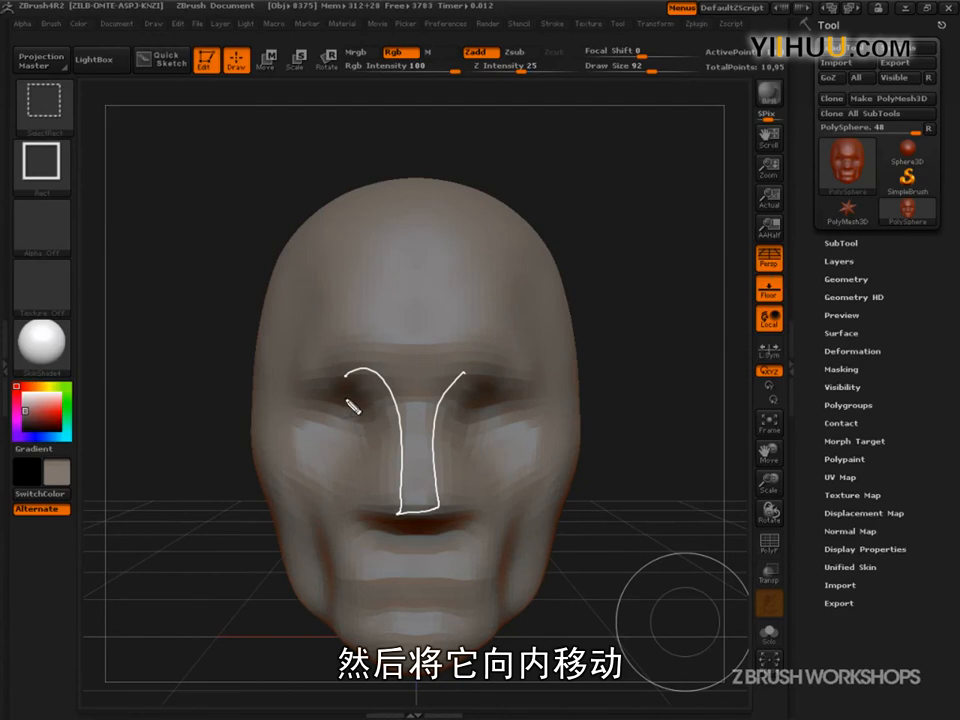
pyautogui.moveTo(363, 440); pyautogui.dragTo(393, 490)
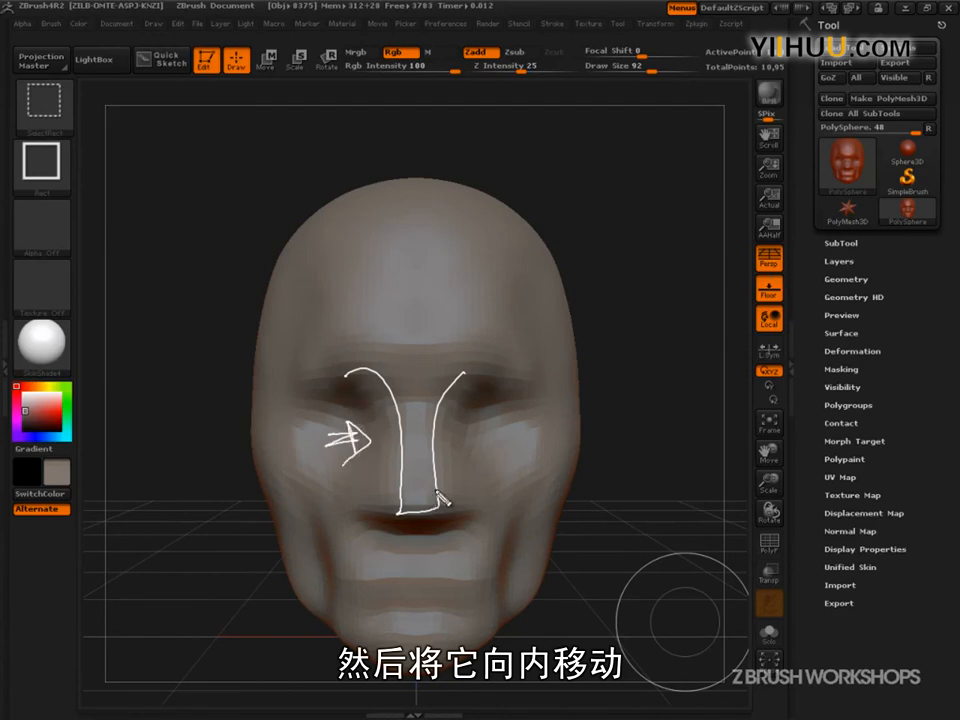
pyautogui.moveTo(508, 442)
pyautogui.mouseDown()
pyautogui.moveTo(472, 440)
pyautogui.moveTo(478, 455)
pyautogui.mouseUp()
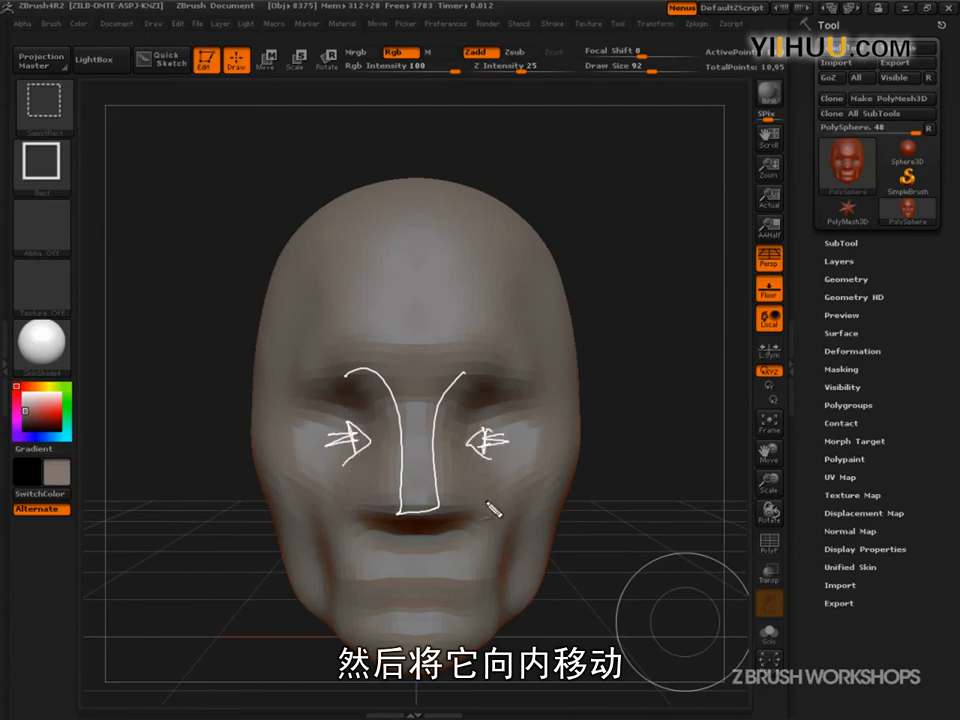
pyautogui.moveTo(352, 370)
pyautogui.mouseDown()
pyautogui.moveTo(365, 385)
pyautogui.moveTo(385, 507)
pyautogui.mouseUp()
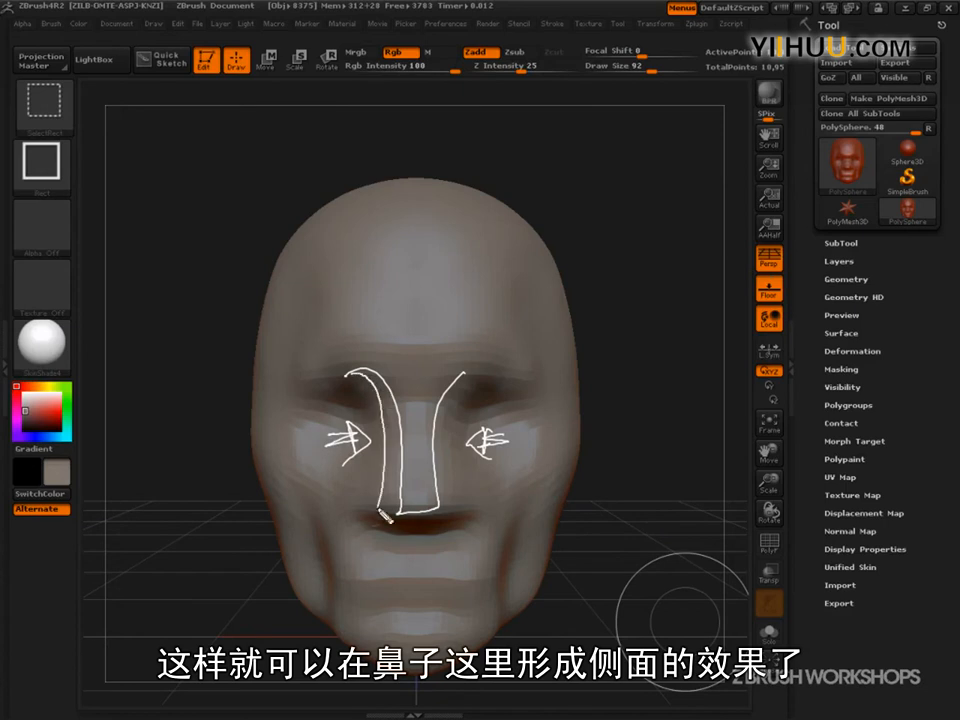
pyautogui.moveTo(470, 373); pyautogui.dragTo(440, 518)
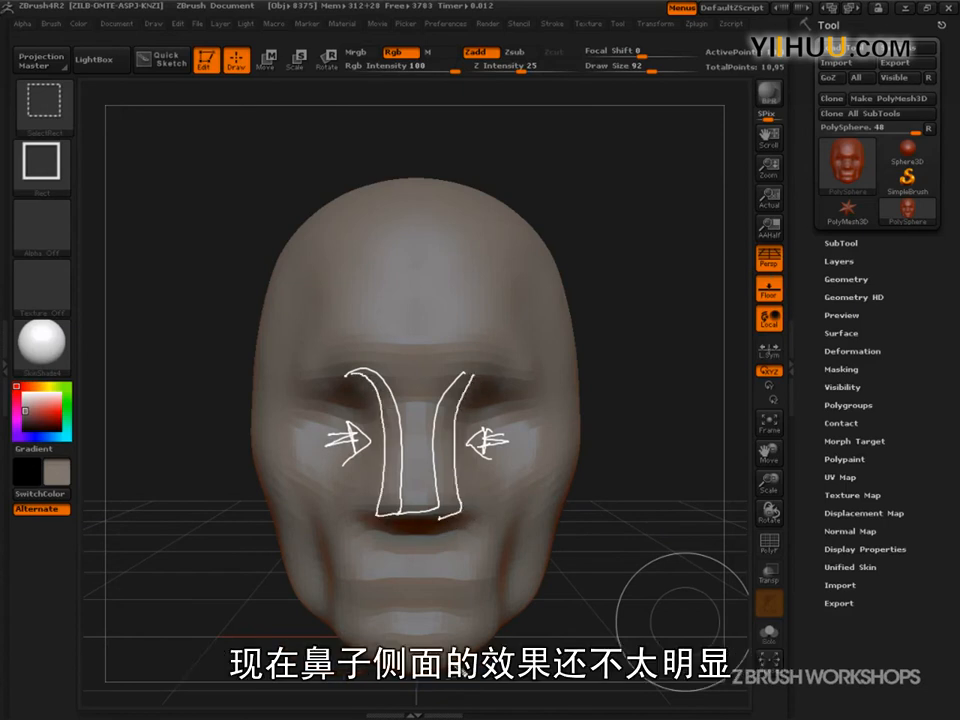
pyautogui.press('Escape')
# - Deepen the inner eye sockets and push the sides of the nose inward from the front and from below at Draw Size 92
pyautogui.moveTo(553, 566); pyautogui.dragTo(600, 515)
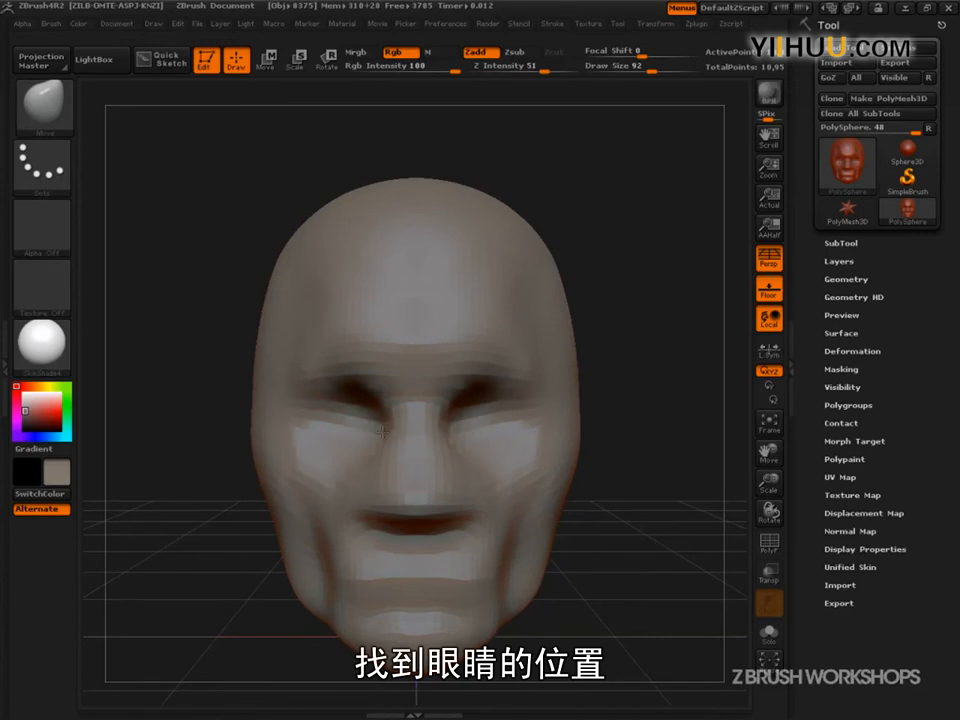
pyautogui.moveTo(345, 484); pyautogui.dragTo(362, 486)
pyautogui.moveTo(632, 548)
pyautogui.mouseDown()
pyautogui.moveTo(661, 497)
pyautogui.moveTo(660, 456)
pyautogui.moveTo(675, 435)
pyautogui.moveTo(675, 463)
pyautogui.moveTo(660, 481)
pyautogui.mouseUp()
pyautogui.press('ctrl')
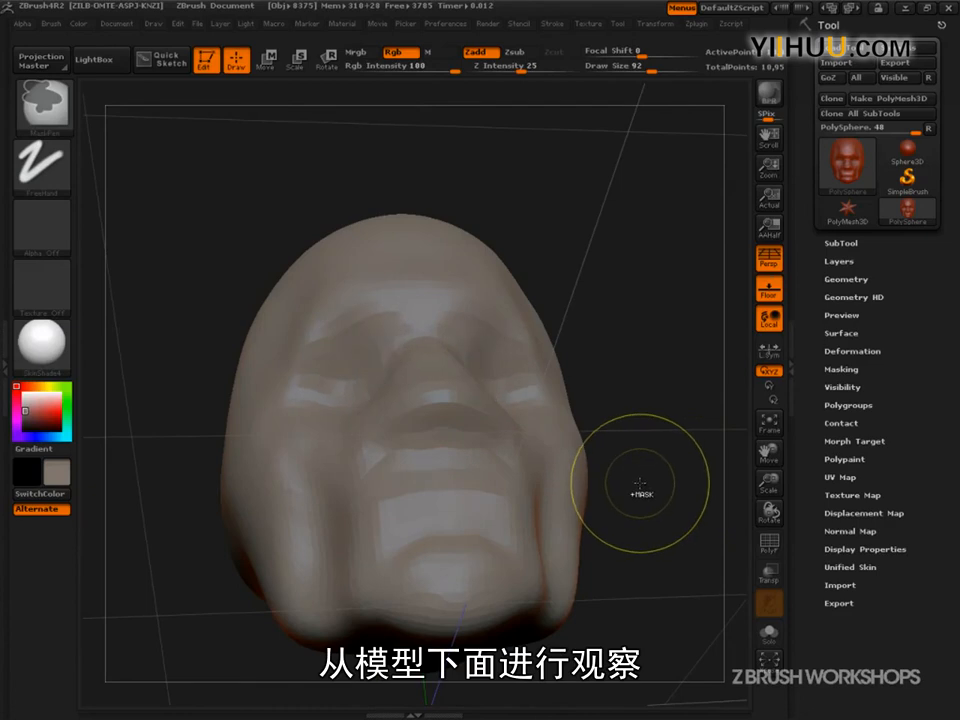
pyautogui.hotkey('ctrl', 'shift')
pyautogui.keyDown('ctrl'); pyautogui.keyDown('shift'); pyautogui.moveTo(305, 405); pyautogui.dragTo(374, 413); pyautogui.keyUp('shift'); pyautogui.keyUp('ctrl')
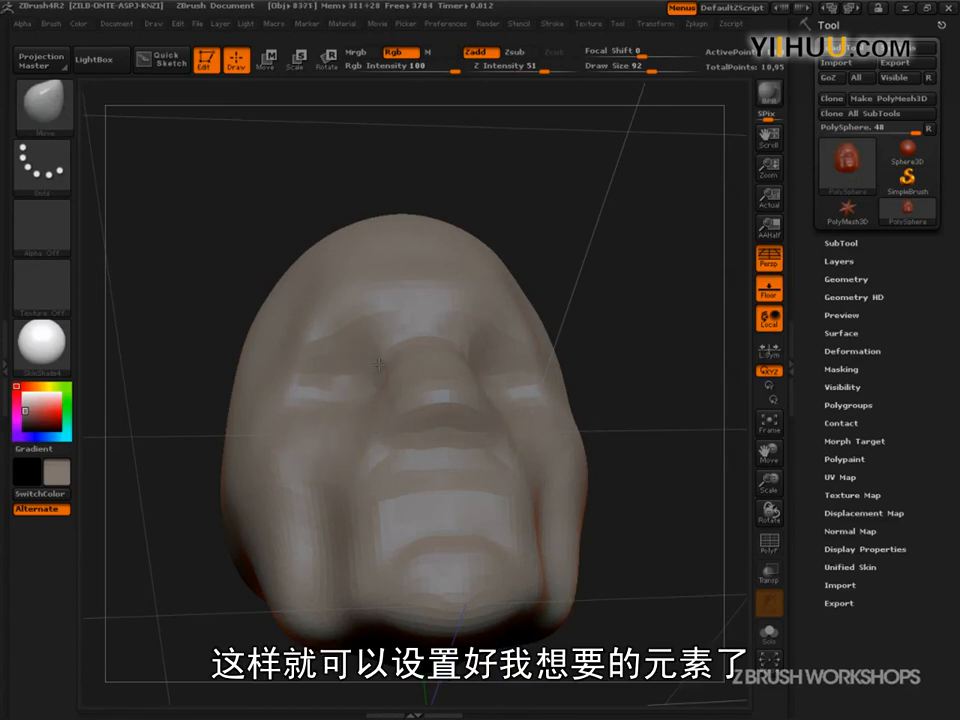
pyautogui.moveTo(343, 396); pyautogui.dragTo(389, 428)
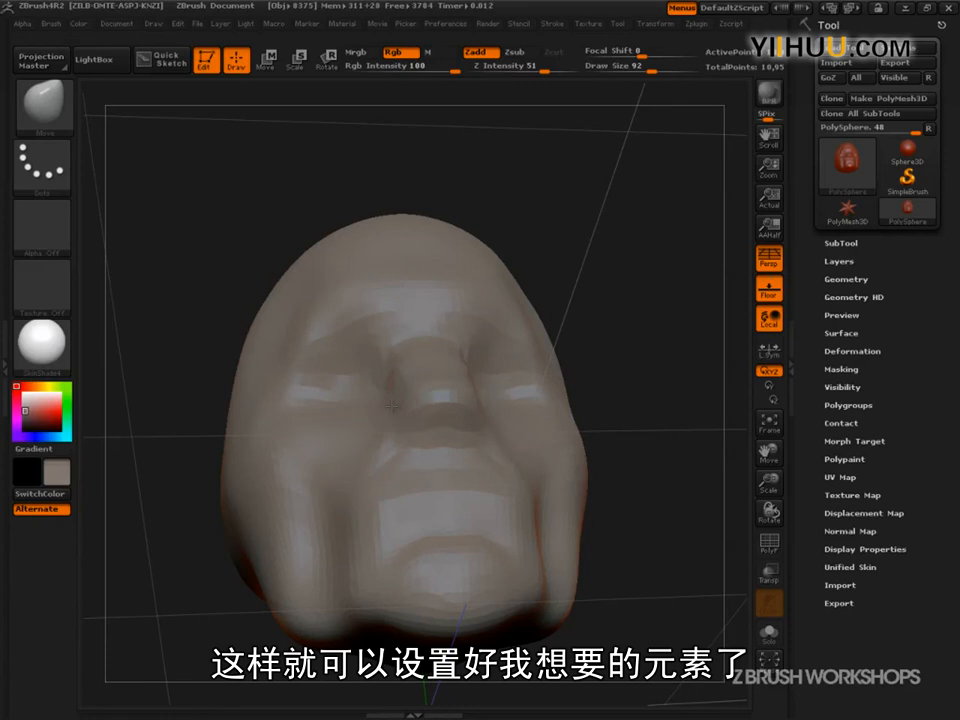
pyautogui.moveTo(595, 360)
pyautogui.mouseDown()
pyautogui.moveTo(620, 356)
pyautogui.moveTo(677, 390)
pyautogui.moveTo(686, 332)
pyautogui.moveTo(640, 290)
pyautogui.mouseUp()
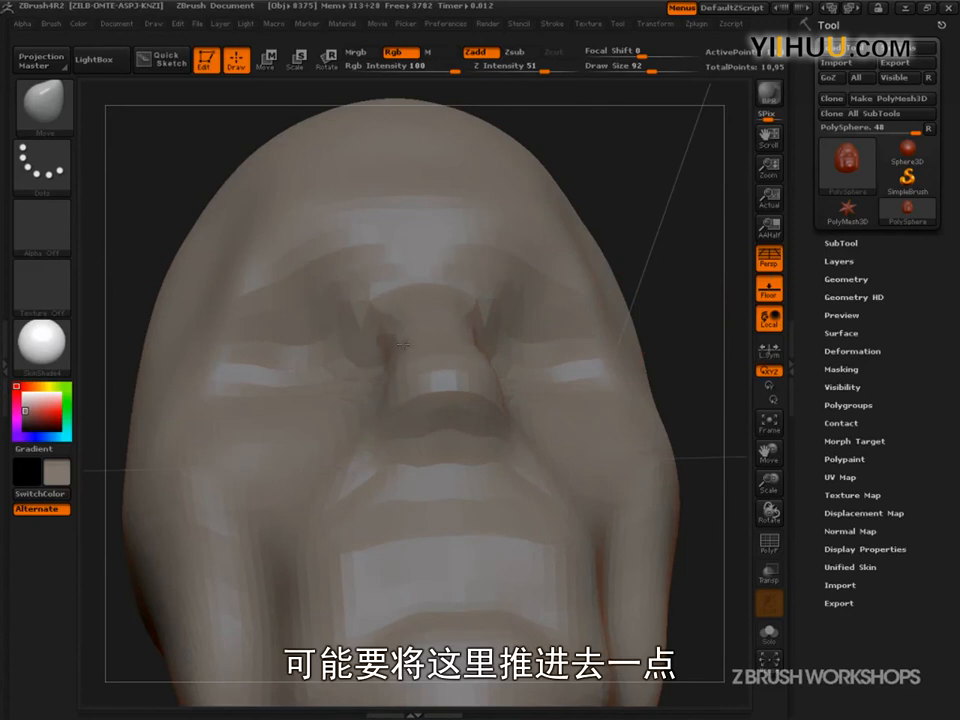
pyautogui.moveTo(386, 402)
pyautogui.mouseDown()
pyautogui.moveTo(381, 354)
pyautogui.moveTo(333, 487)
pyautogui.mouseUp()
pyautogui.moveTo(700, 430)
pyautogui.mouseDown()
pyautogui.moveTo(694, 347)
pyautogui.moveTo(687, 385)
pyautogui.moveTo(621, 386)
pyautogui.moveTo(673, 401)
pyautogui.mouseUp()
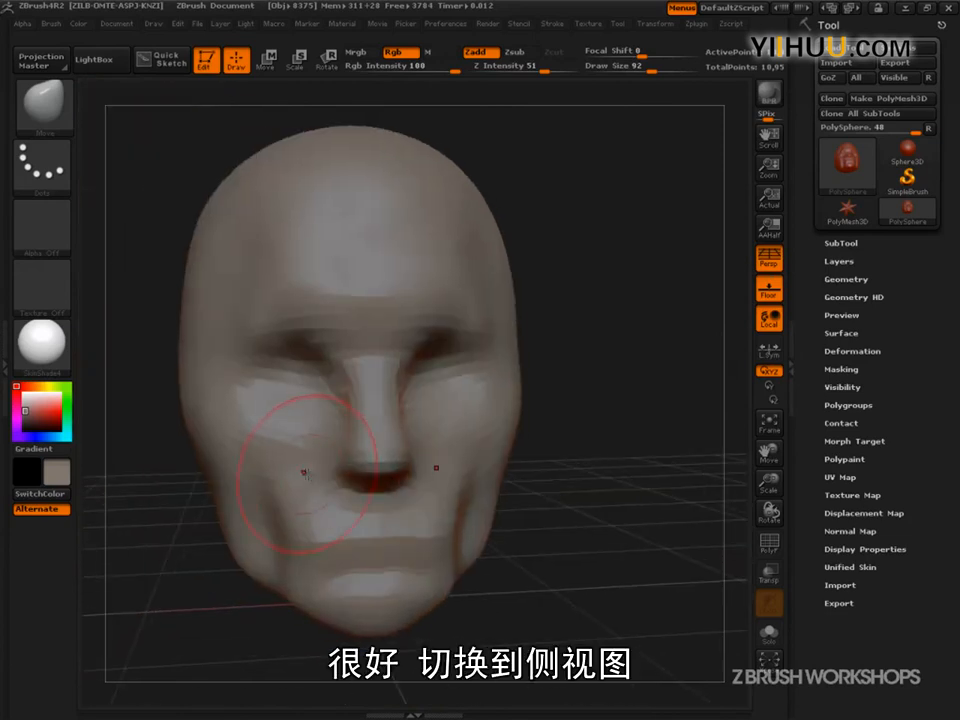
# - Sharpen the side planes of the nose and the inner brow corners with the Move brush at Draw Size 58
pyautogui.moveTo(580, 470)
pyautogui.mouseDown()
pyautogui.moveTo(615, 460)
pyautogui.moveTo(621, 439)
pyautogui.moveTo(625, 467)
pyautogui.mouseUp()
pyautogui.press('s')
pyautogui.moveTo(450, 370); pyautogui.dragTo(435, 372)
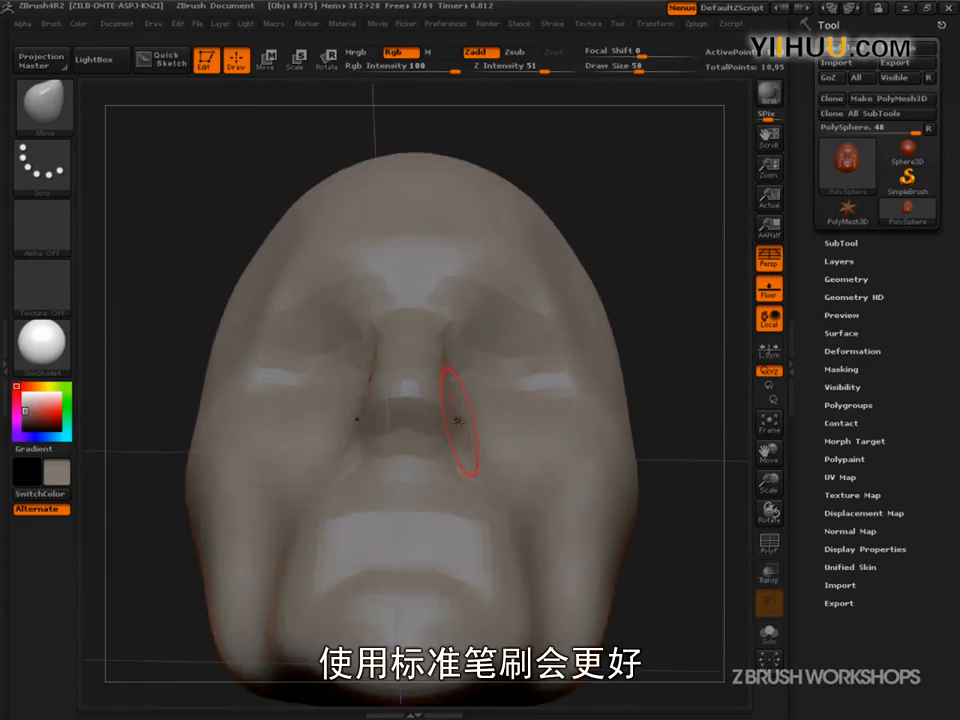
pyautogui.keyDown('alt'); pyautogui.moveTo(630, 336); pyautogui.dragTo(633, 425); pyautogui.keyUp('alt')
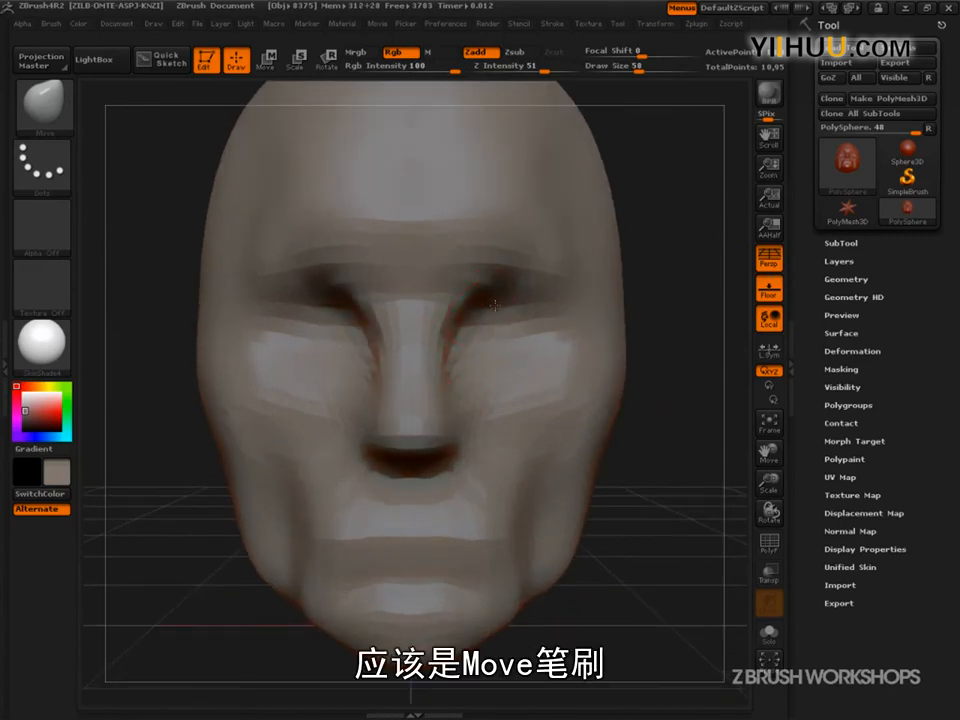
pyautogui.moveTo(453, 312)
pyautogui.mouseDown()
pyautogui.moveTo(446, 303)
pyautogui.moveTo(514, 270)
pyautogui.mouseUp()
pyautogui.keyDown('alt'); pyautogui.moveTo(598, 263); pyautogui.dragTo(658, 392); pyautogui.keyUp('alt')
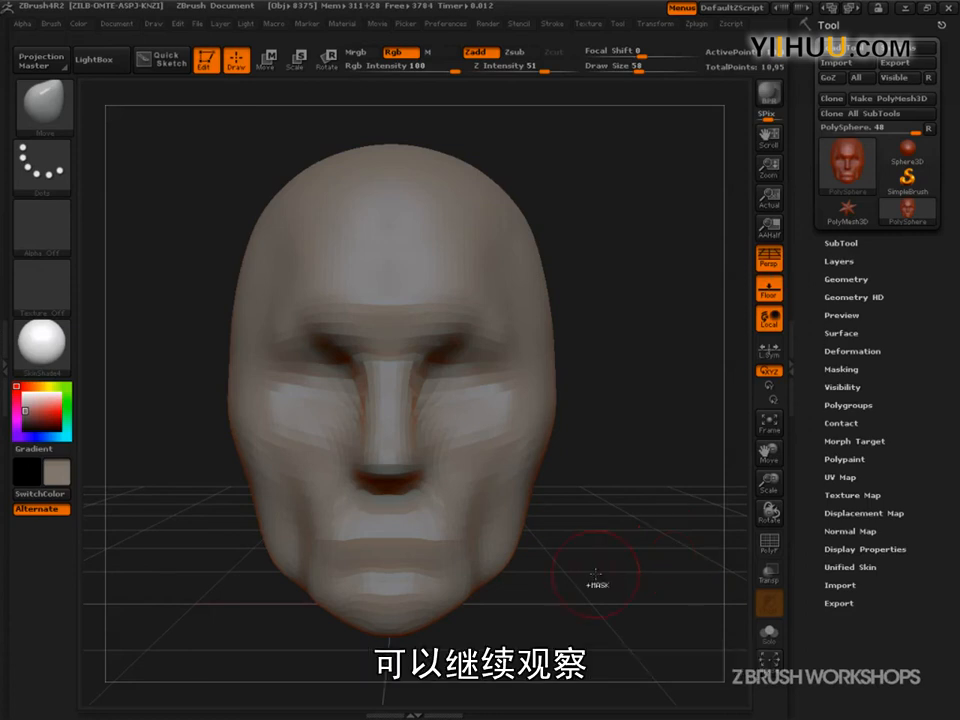
# - Outline the front plane and the side plane of the nose in white in a three-quarter view
pyautogui.moveTo(595, 572); pyautogui.dragTo(643, 583)
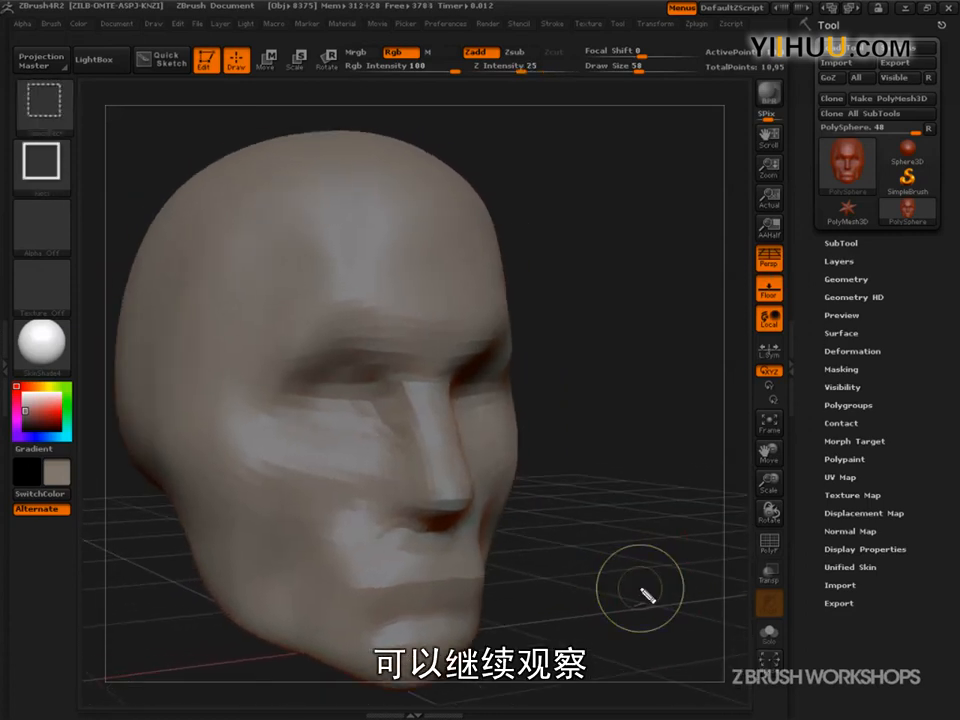
pyautogui.moveTo(428, 401)
pyautogui.mouseDown()
pyautogui.moveTo(454, 512)
pyautogui.moveTo(454, 390)
pyautogui.moveTo(473, 410)
pyautogui.moveTo(484, 403)
pyautogui.mouseUp()
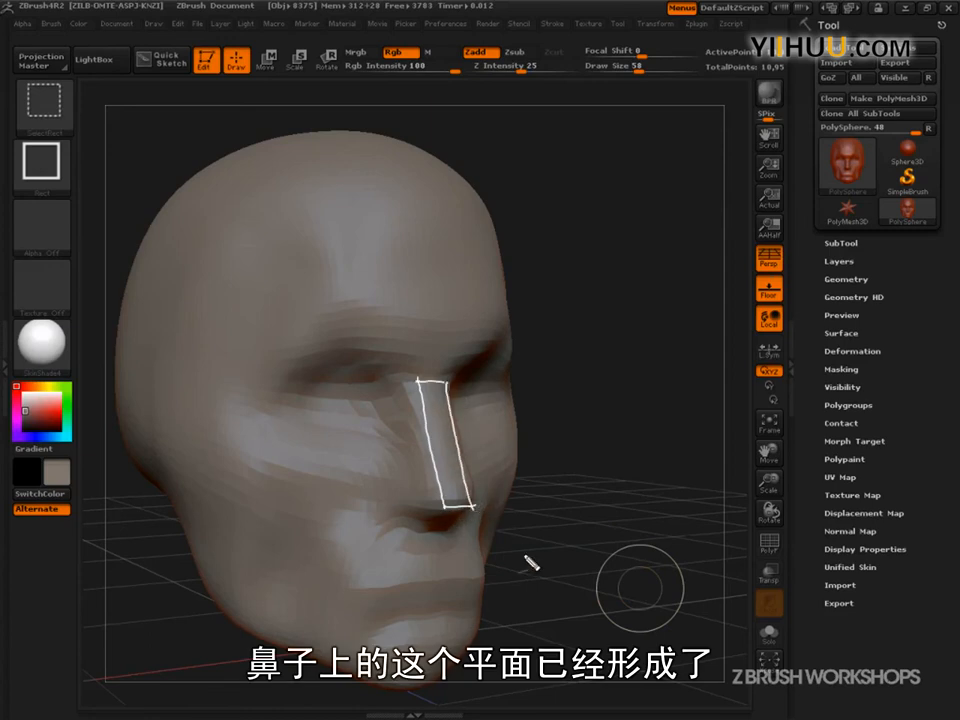
pyautogui.moveTo(432, 512)
pyautogui.mouseDown()
pyautogui.moveTo(399, 399)
pyautogui.moveTo(381, 379)
pyautogui.moveTo(388, 390)
pyautogui.moveTo(445, 384)
pyautogui.mouseUp()
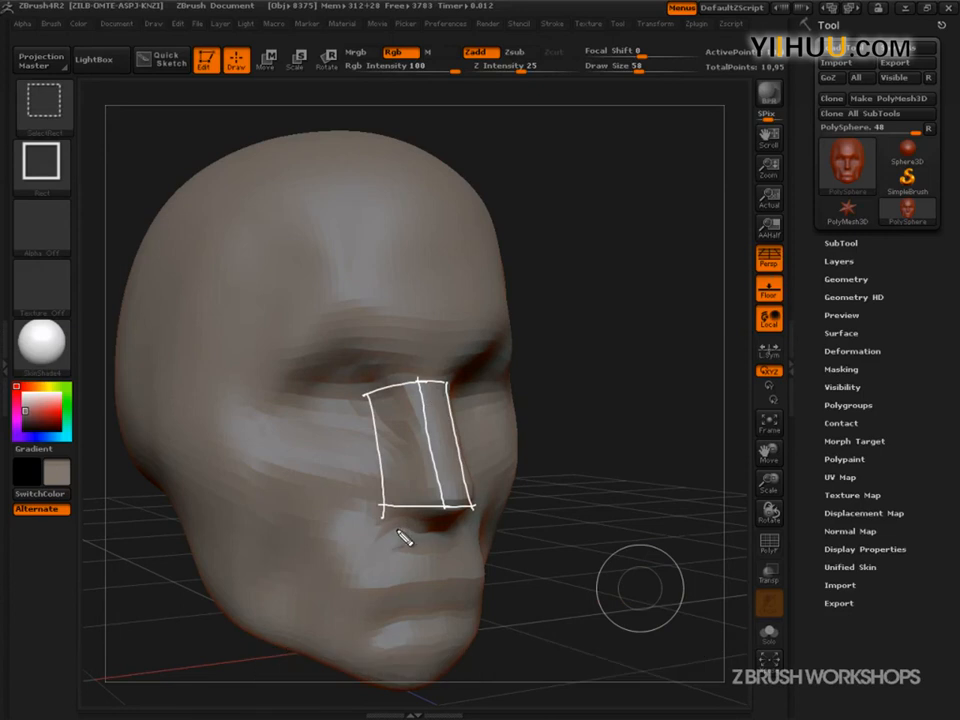
# - Outline the downward-facing wedge between the brows above the nose and the underside of the near brow in white
pyautogui.moveTo(420, 381)
pyautogui.mouseDown()
pyautogui.moveTo(386, 328)
pyautogui.moveTo(440, 345)
pyautogui.moveTo(455, 380)
pyautogui.moveTo(440, 343)
pyautogui.moveTo(408, 345)
pyautogui.mouseUp()
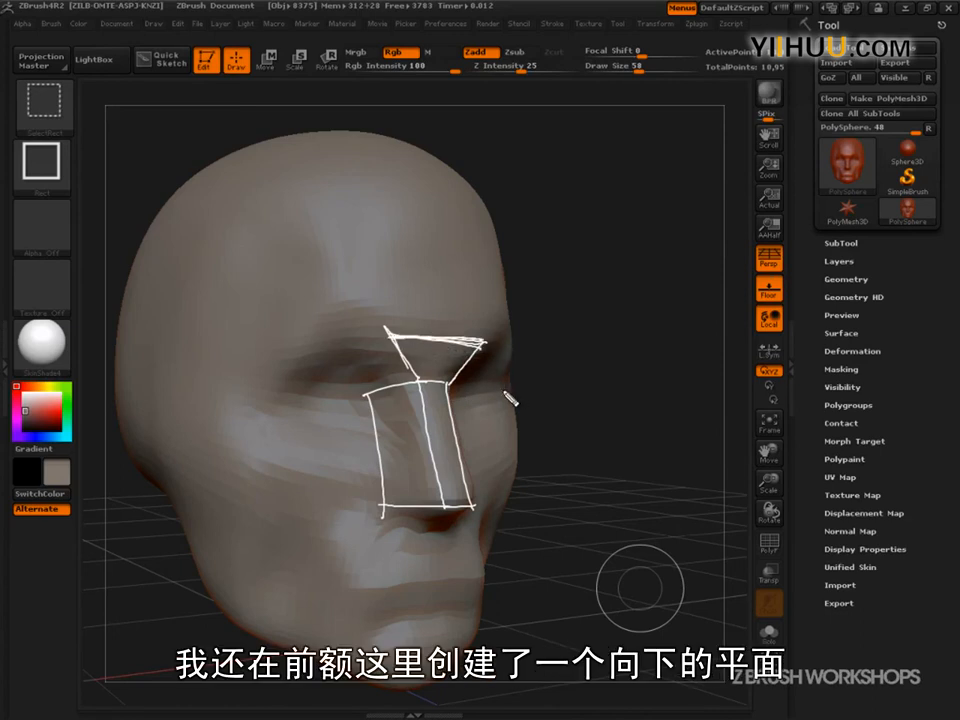
pyautogui.moveTo(350, 356)
pyautogui.mouseDown()
pyautogui.moveTo(392, 388)
pyautogui.moveTo(392, 333)
pyautogui.mouseUp()
pyautogui.moveTo(462, 364); pyautogui.dragTo(476, 352)
# - Outline the lower forehead plane above the brows and hatch it with curved lines running down to the nose bridge
pyautogui.moveTo(388, 335)
pyautogui.mouseDown()
pyautogui.moveTo(304, 361)
pyautogui.moveTo(386, 340)
pyautogui.moveTo(344, 291)
pyautogui.mouseUp()
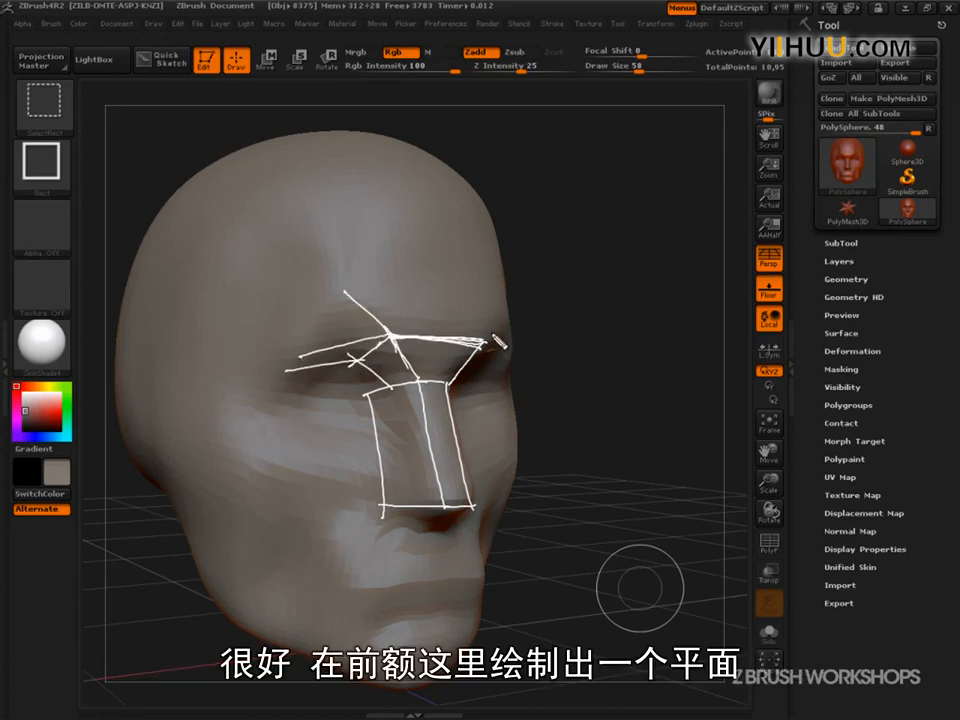
pyautogui.moveTo(478, 343); pyautogui.dragTo(512, 318)
pyautogui.moveTo(344, 291); pyautogui.dragTo(512, 301)
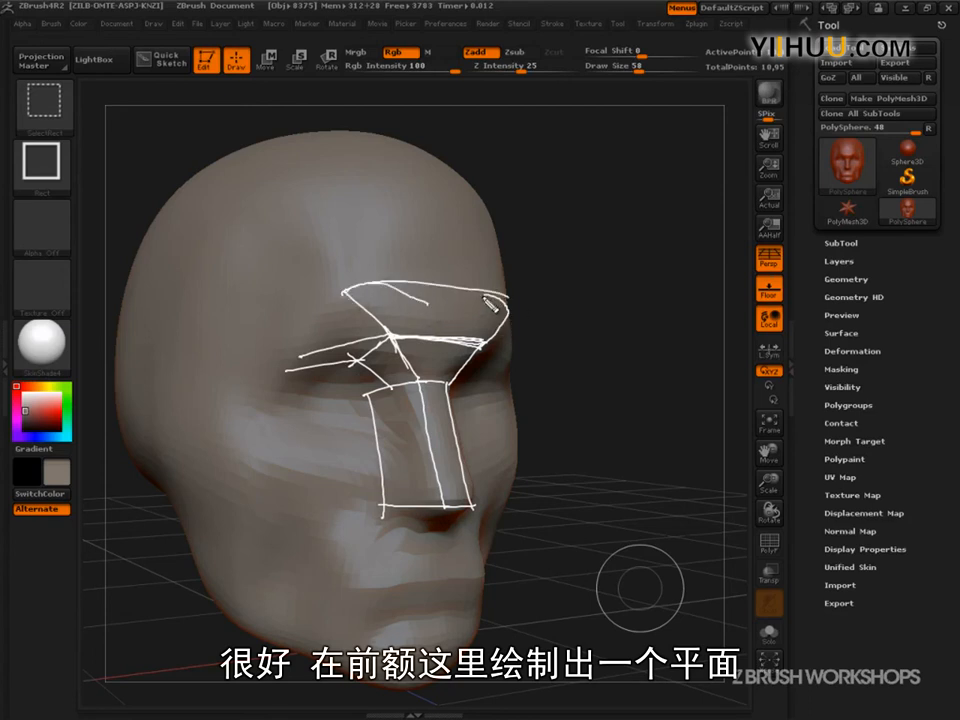
pyautogui.moveTo(508, 300)
pyautogui.mouseDown()
pyautogui.moveTo(470, 290)
pyautogui.moveTo(446, 320)
pyautogui.mouseUp()
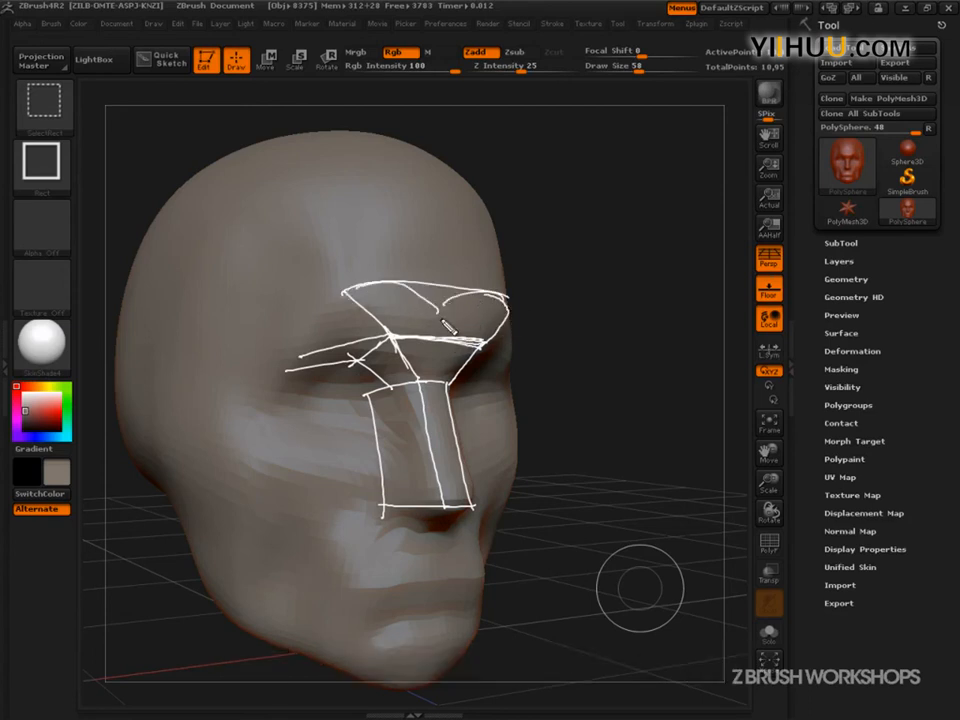
pyautogui.moveTo(371, 287)
pyautogui.mouseDown()
pyautogui.moveTo(359, 319)
pyautogui.moveTo(419, 326)
pyautogui.mouseUp()
pyautogui.moveTo(430, 298)
pyautogui.mouseDown()
pyautogui.moveTo(424, 332)
pyautogui.moveTo(474, 312)
pyautogui.moveTo(466, 338)
pyautogui.moveTo(441, 339)
pyautogui.moveTo(428, 384)
pyautogui.mouseUp()
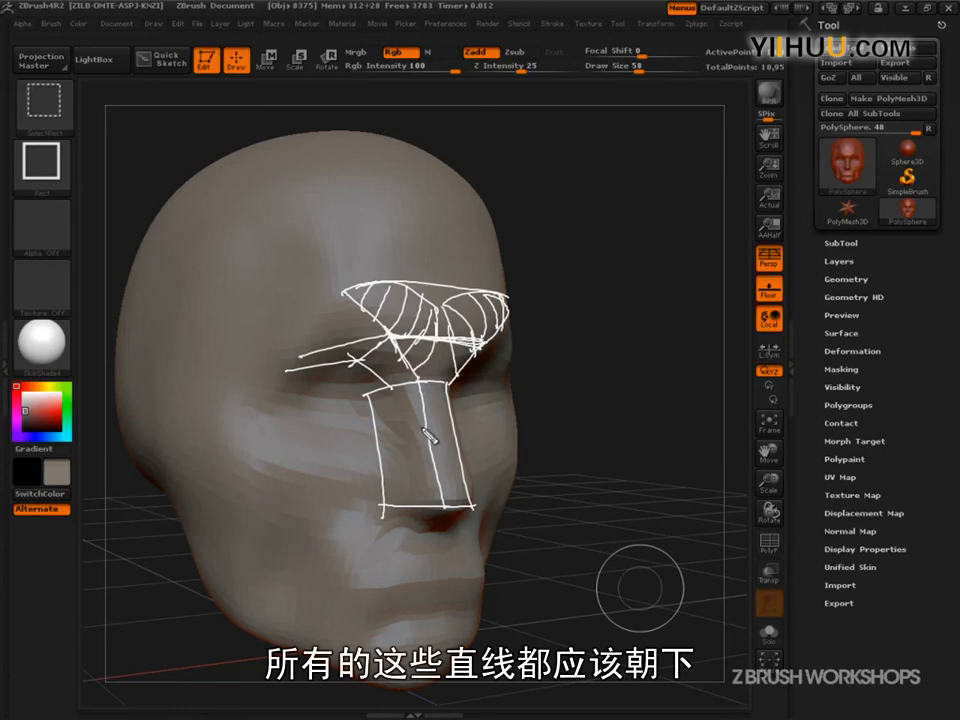
# - Trace the outer brow curving down into the cheekbone, redoing the connecting line, and outline and hatch the cheekbone toward the ear
pyautogui.moveTo(398, 340)
pyautogui.mouseDown()
pyautogui.moveTo(372, 362)
pyautogui.moveTo(325, 350)
pyautogui.moveTo(302, 327)
pyautogui.moveTo(331, 326)
pyautogui.moveTo(255, 428)
pyautogui.mouseUp()
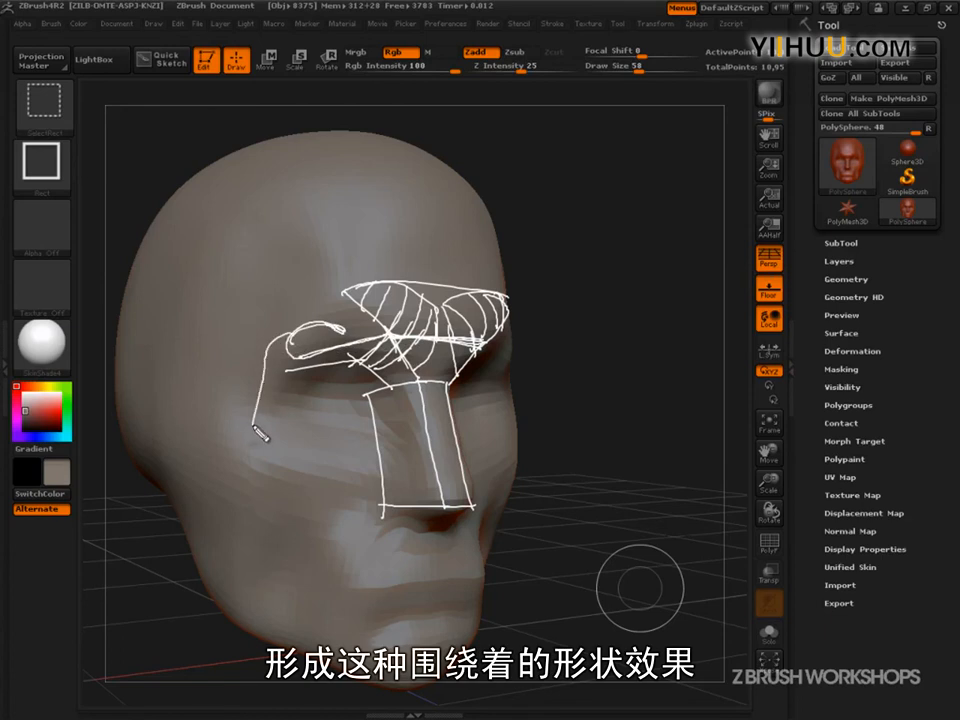
pyautogui.hotkey('ctrl', 'z')
pyautogui.moveTo(287, 338); pyautogui.dragTo(244, 422)
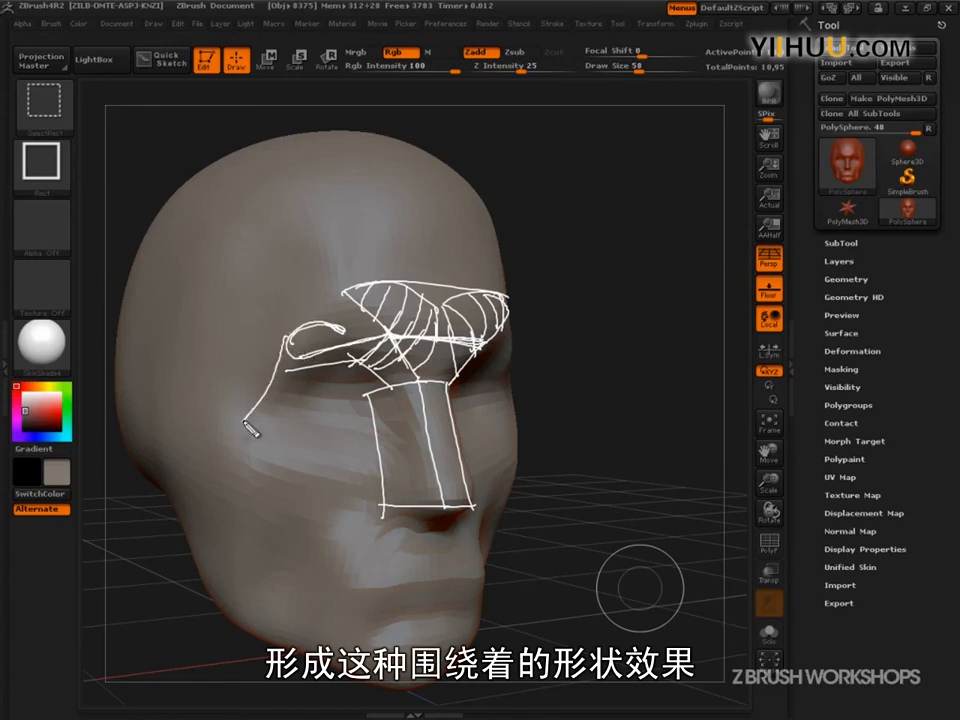
pyautogui.moveTo(293, 366)
pyautogui.mouseDown()
pyautogui.moveTo(282, 423)
pyautogui.moveTo(299, 380)
pyautogui.moveTo(263, 491)
pyautogui.mouseUp()
pyautogui.moveTo(254, 409)
pyautogui.mouseDown()
pyautogui.moveTo(234, 487)
pyautogui.moveTo(208, 473)
pyautogui.mouseUp()
pyautogui.moveTo(203, 397)
pyautogui.mouseDown()
pyautogui.moveTo(188, 453)
pyautogui.moveTo(172, 447)
pyautogui.mouseUp()
pyautogui.moveTo(162, 401)
pyautogui.mouseDown()
pyautogui.moveTo(164, 459)
pyautogui.moveTo(183, 475)
pyautogui.moveTo(272, 498)
pyautogui.moveTo(356, 479)
pyautogui.mouseUp()
# - Trace the lower eye socket curve from the cheekbone to the side of the nose, redoing the first stroke
pyautogui.moveTo(278, 415); pyautogui.dragTo(364, 405)
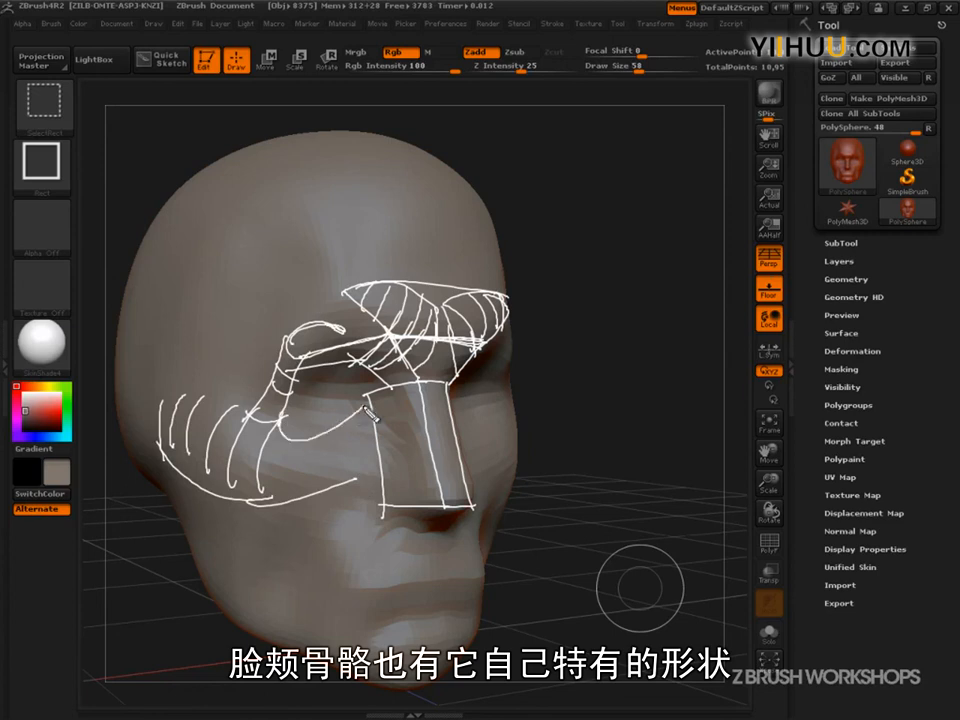
pyautogui.hotkey('ctrl', 'z')
pyautogui.moveTo(280, 414)
pyautogui.mouseDown()
pyautogui.moveTo(323, 446)
pyautogui.moveTo(372, 403)
pyautogui.moveTo(361, 430)
pyautogui.mouseUp()
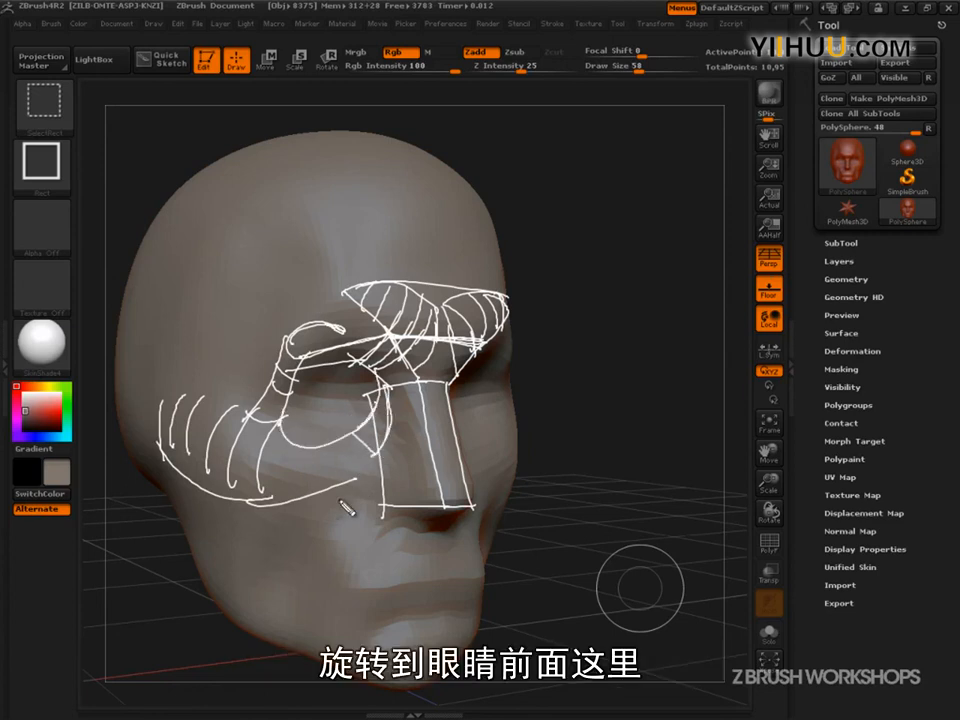
# - Hatch the front cheekbone plane in white toward the side of the nose and mark the eye socket area above it
pyautogui.moveTo(296, 442); pyautogui.dragTo(295, 493)
pyautogui.moveTo(328, 443); pyautogui.dragTo(341, 487)
pyautogui.moveTo(358, 428); pyautogui.dragTo(377, 459)
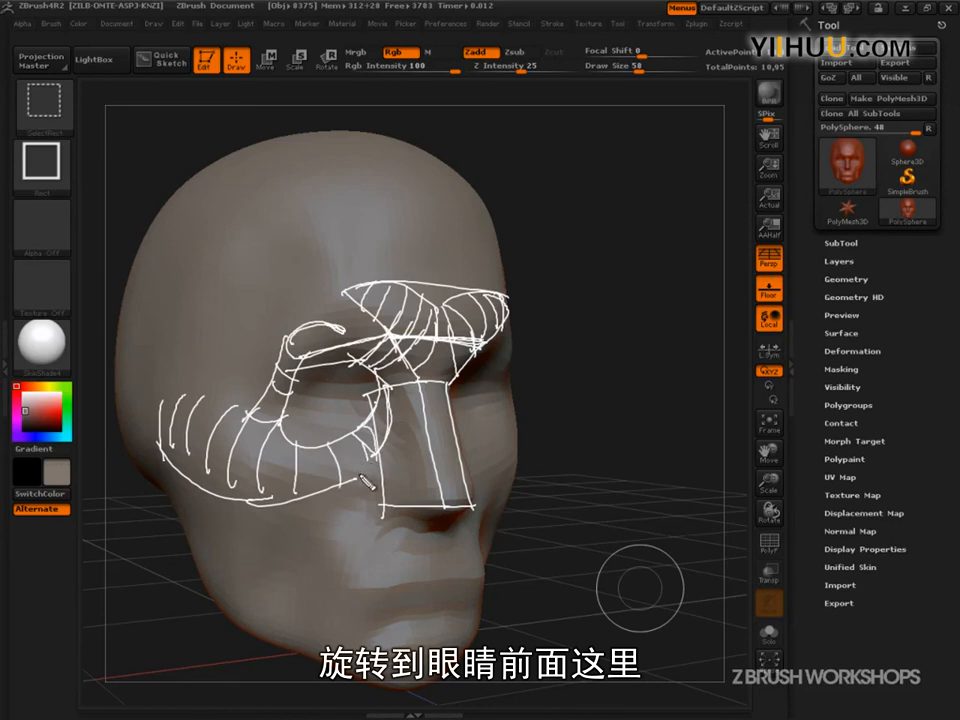
pyautogui.moveTo(325, 358)
pyautogui.mouseDown()
pyautogui.moveTo(291, 374)
pyautogui.moveTo(323, 399)
pyautogui.mouseUp()
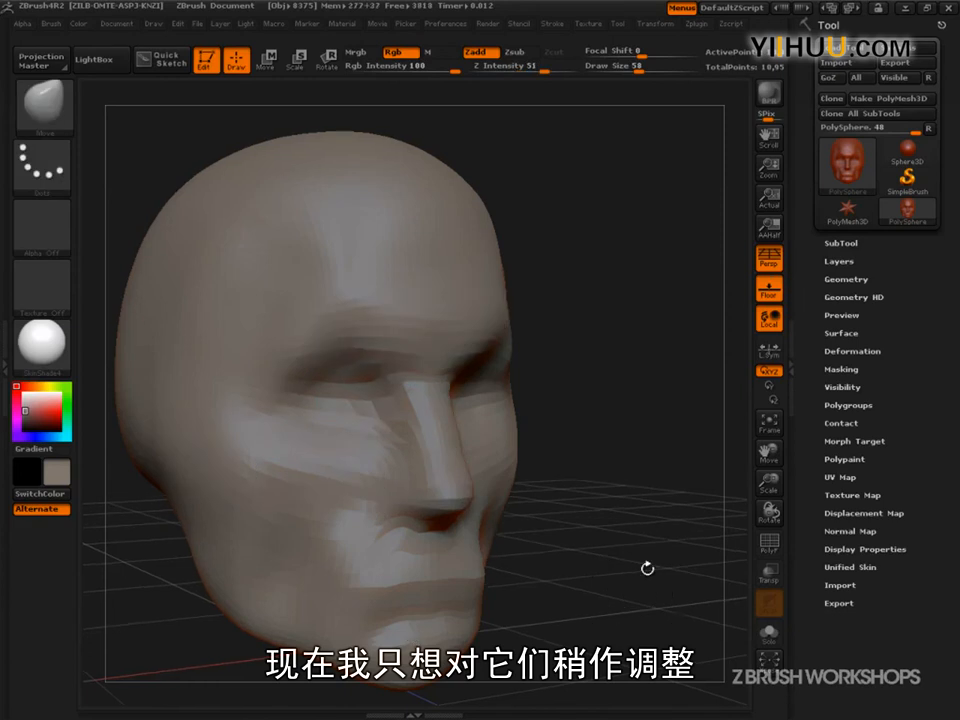
# - Define a more angular chin with the Move brush at draw sizes 122 and 84, and outline its squared lower contour in white
pyautogui.moveTo(647, 568)
pyautogui.mouseDown()
pyautogui.moveTo(647, 591)
pyautogui.moveTo(657, 594)
pyautogui.moveTo(660, 530)
pyautogui.moveTo(669, 548)
pyautogui.moveTo(647, 587)
pyautogui.mouseUp()
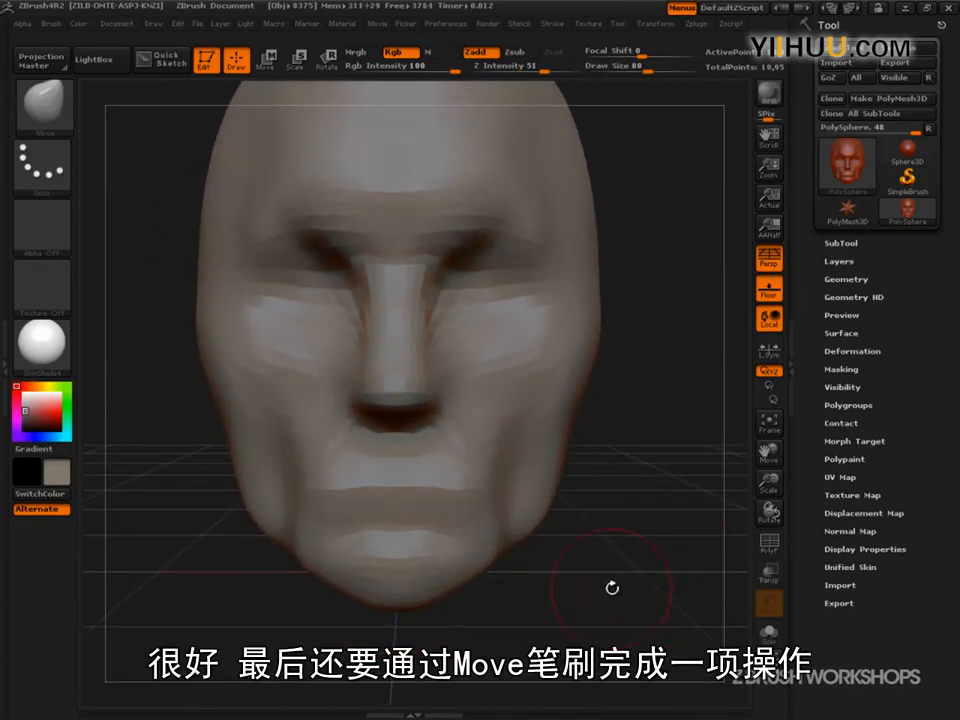
pyautogui.moveTo(493, 555)
pyautogui.mouseDown()
pyautogui.moveTo(484, 544)
pyautogui.moveTo(515, 546)
pyautogui.mouseUp()
pyautogui.press('s')
pyautogui.moveTo(516, 542); pyautogui.dragTo(520, 512)
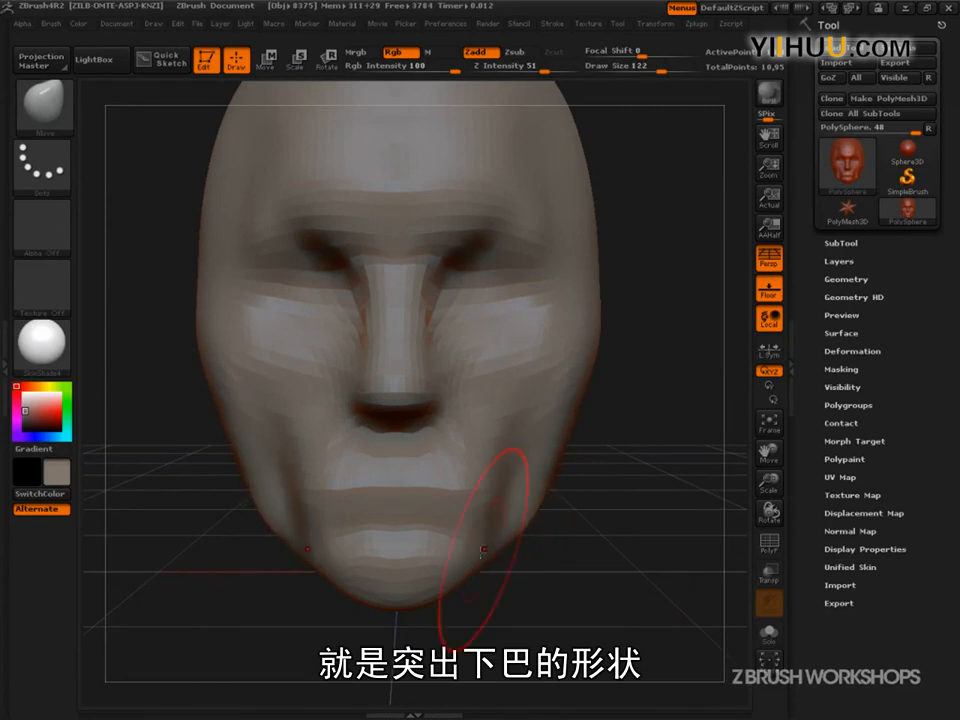
pyautogui.press('s')
pyautogui.moveTo(450, 589); pyautogui.dragTo(425, 589)
pyautogui.moveTo(482, 640)
pyautogui.mouseDown()
pyautogui.moveTo(447, 611)
pyautogui.moveTo(415, 604)
pyautogui.mouseUp()
pyautogui.hotkey('ctrl', 'shift')
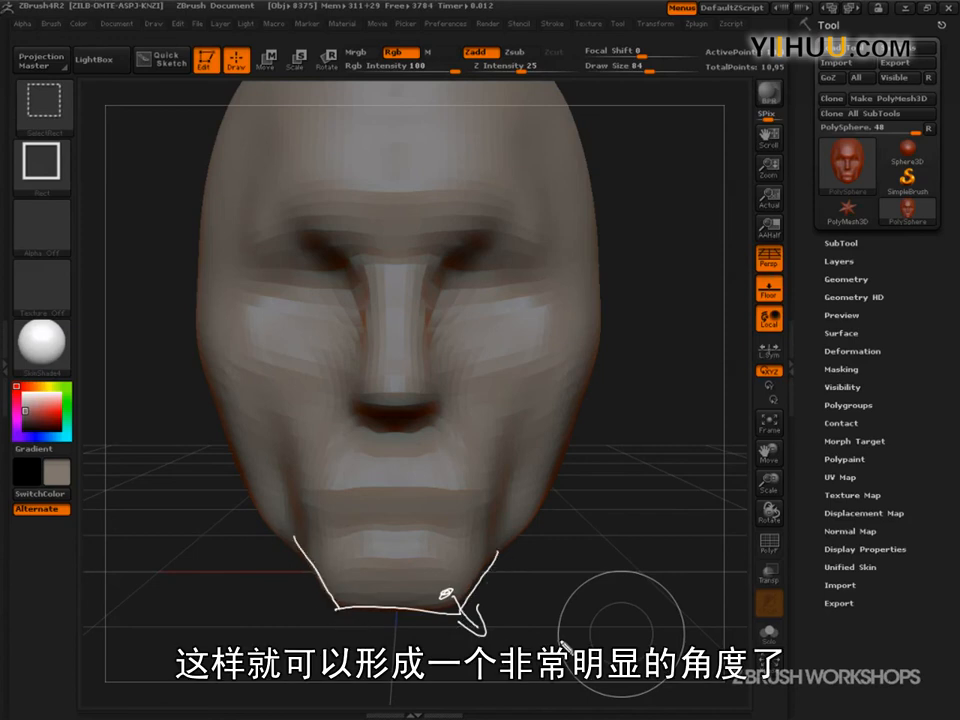
# - Trace a red S-curve from the outer brow to the jaw and three curves marking off the mouth section
pyautogui.moveTo(606, 680)
pyautogui.mouseDown()
pyautogui.moveTo(612, 549)
pyautogui.moveTo(680, 610)
pyautogui.mouseUp()
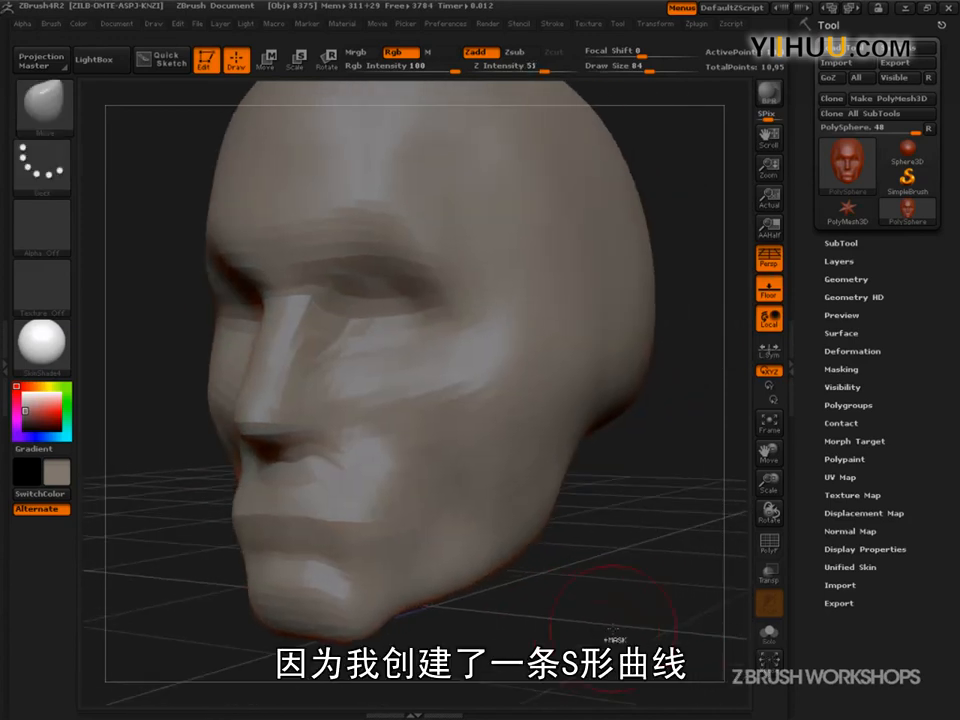
pyautogui.moveTo(388, 239)
pyautogui.mouseDown()
pyautogui.moveTo(452, 345)
pyautogui.moveTo(481, 518)
pyautogui.mouseUp()
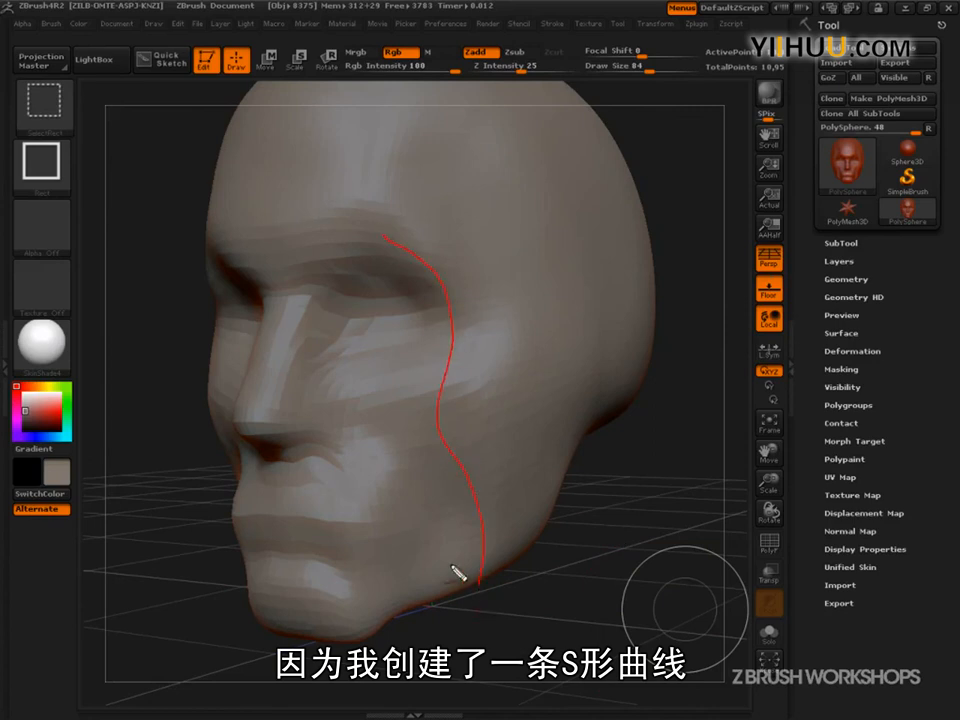
pyautogui.moveTo(247, 452); pyautogui.dragTo(247, 567)
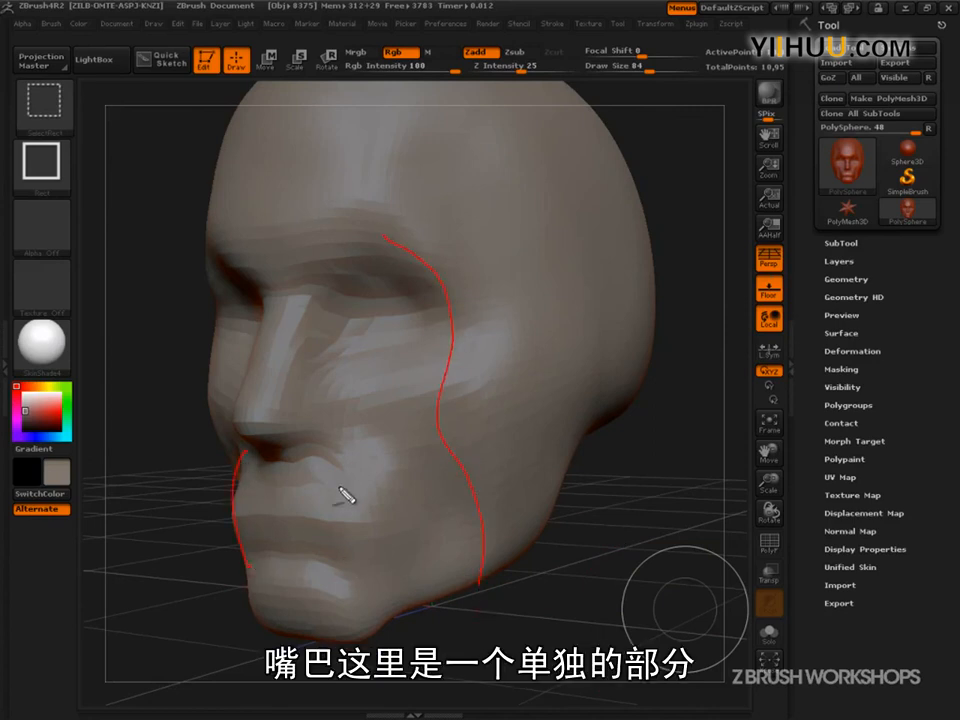
pyautogui.moveTo(322, 452); pyautogui.dragTo(335, 570)
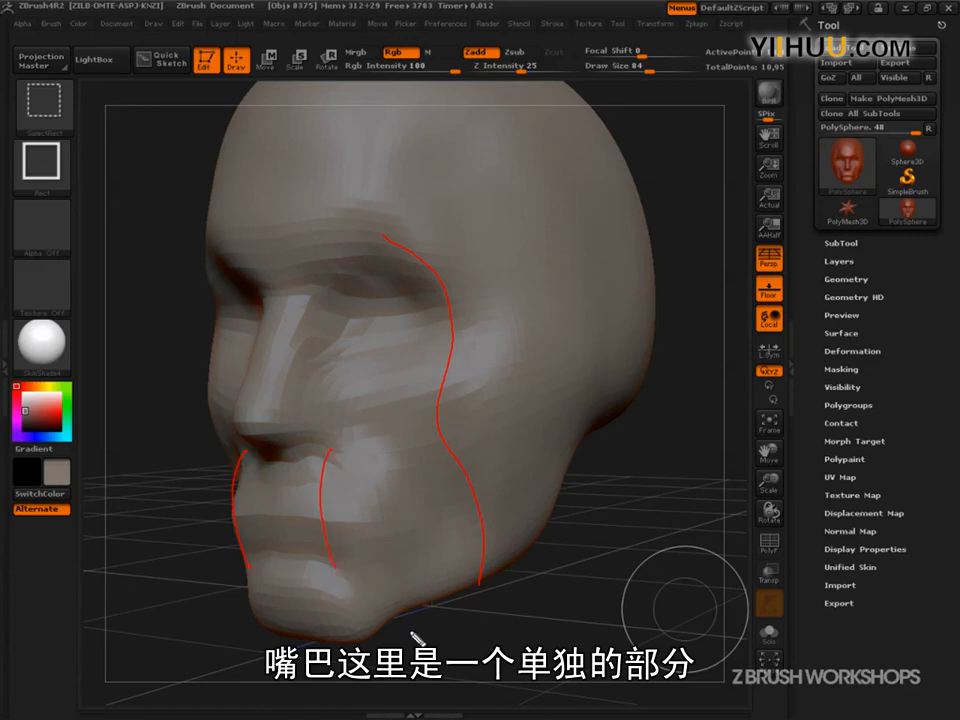
pyautogui.moveTo(365, 440)
pyautogui.mouseDown()
pyautogui.moveTo(418, 489)
pyautogui.moveTo(422, 563)
pyautogui.mouseUp()
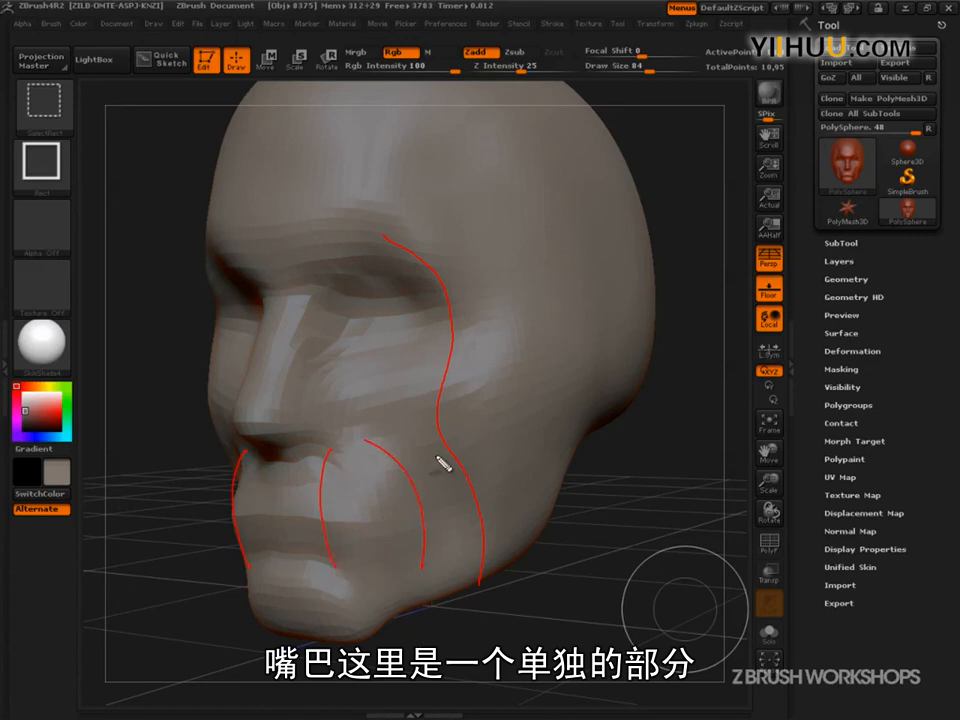
# - Hatch the plane between the outer mouth curve and the S-curve with four red cross lines
pyautogui.moveTo(415, 487); pyautogui.dragTo(472, 480)
pyautogui.moveTo(419, 512); pyautogui.dragTo(473, 505)
pyautogui.moveTo(413, 536); pyautogui.dragTo(492, 532)
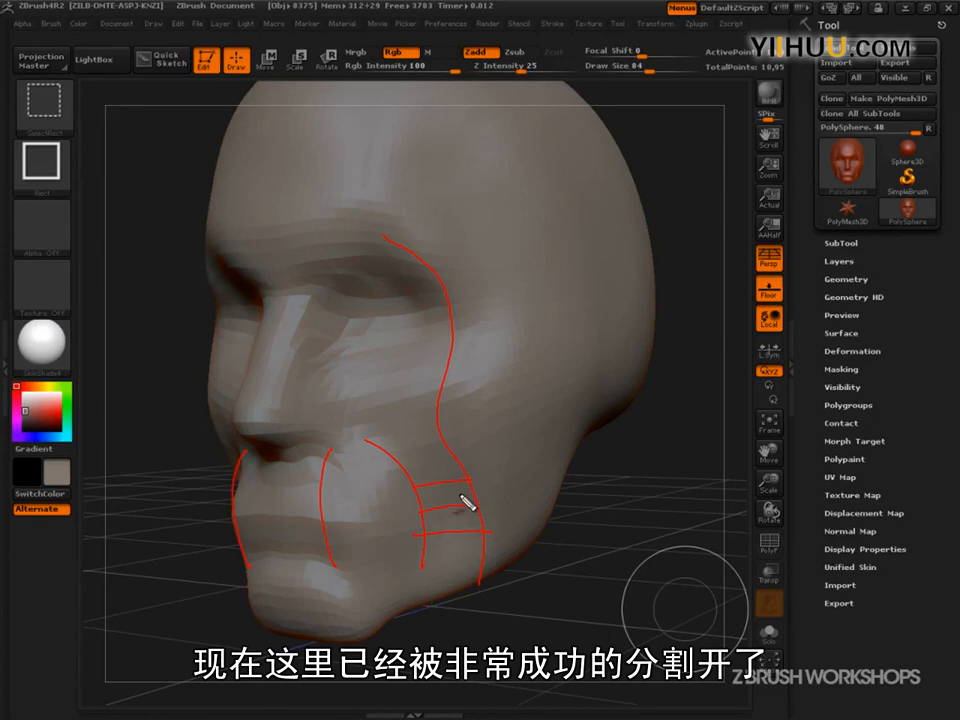
pyautogui.moveTo(452, 441); pyautogui.dragTo(412, 456)
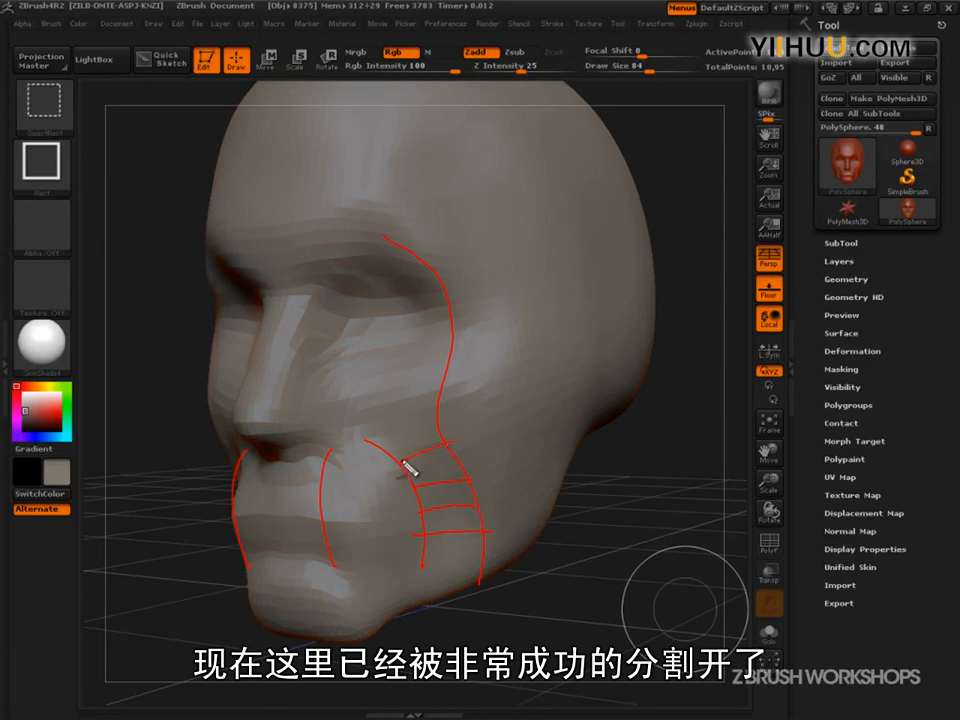
# - Outline the triangular cheek plane between the cheekbone and the mouth in green
pyautogui.moveTo(334, 392)
pyautogui.mouseDown()
pyautogui.moveTo(461, 366)
pyautogui.moveTo(358, 398)
pyautogui.mouseUp()
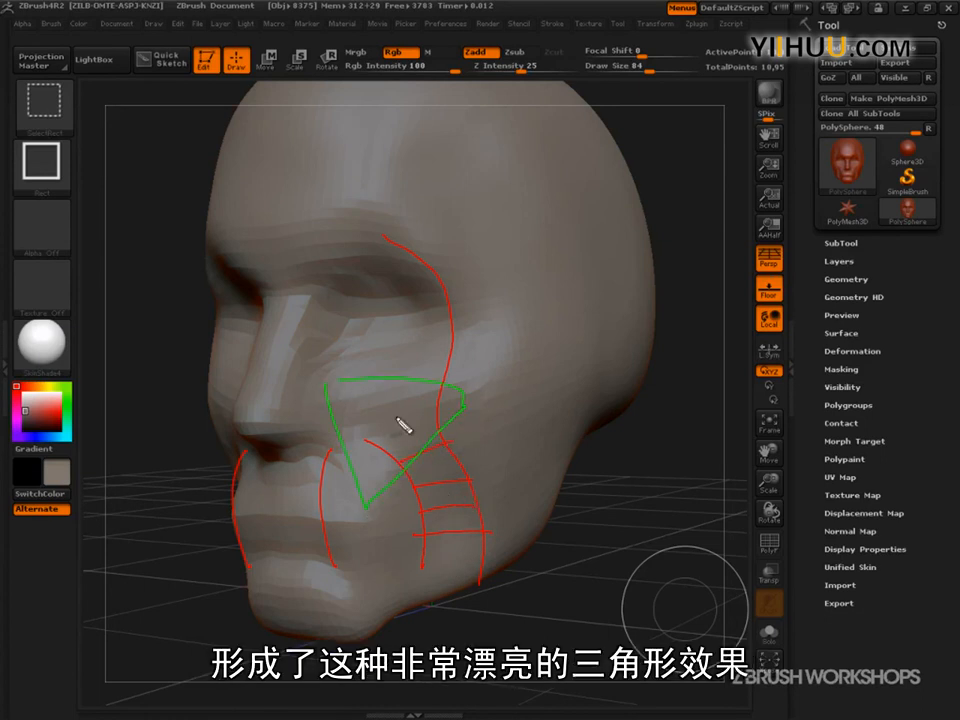